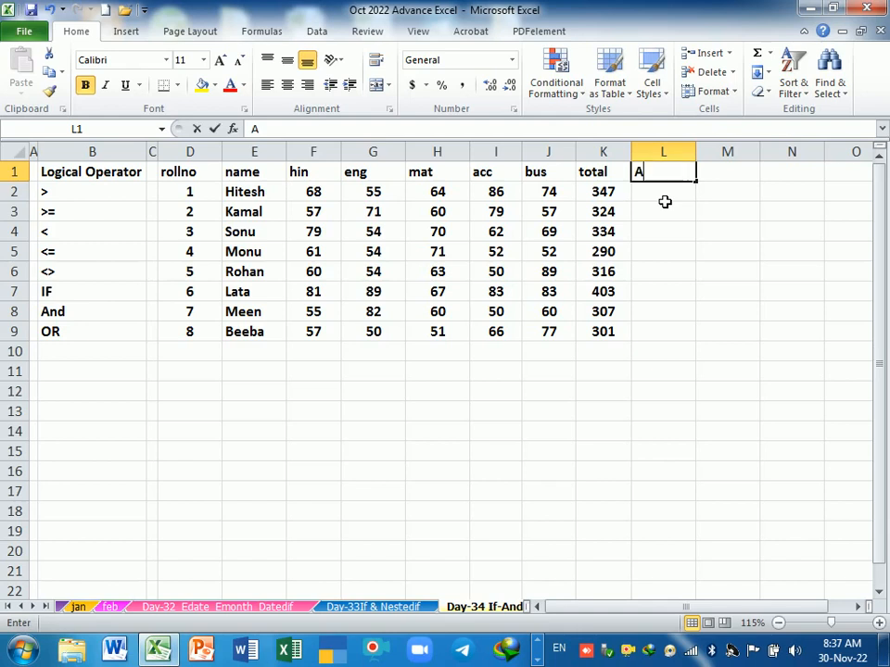
Step: Enter the heading Average in cell L1, beside the total column
text(age)
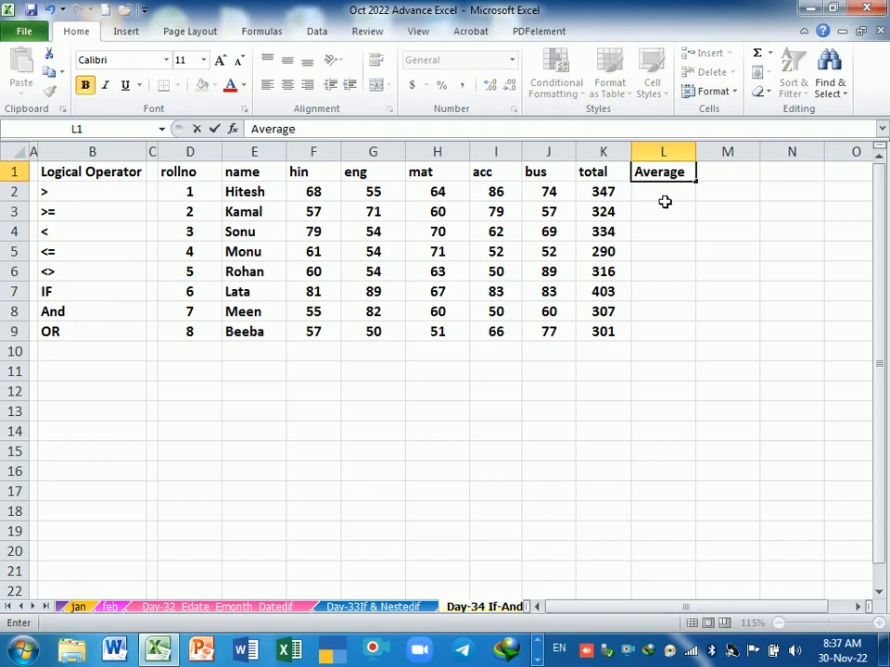
key(Return)
text(=if)
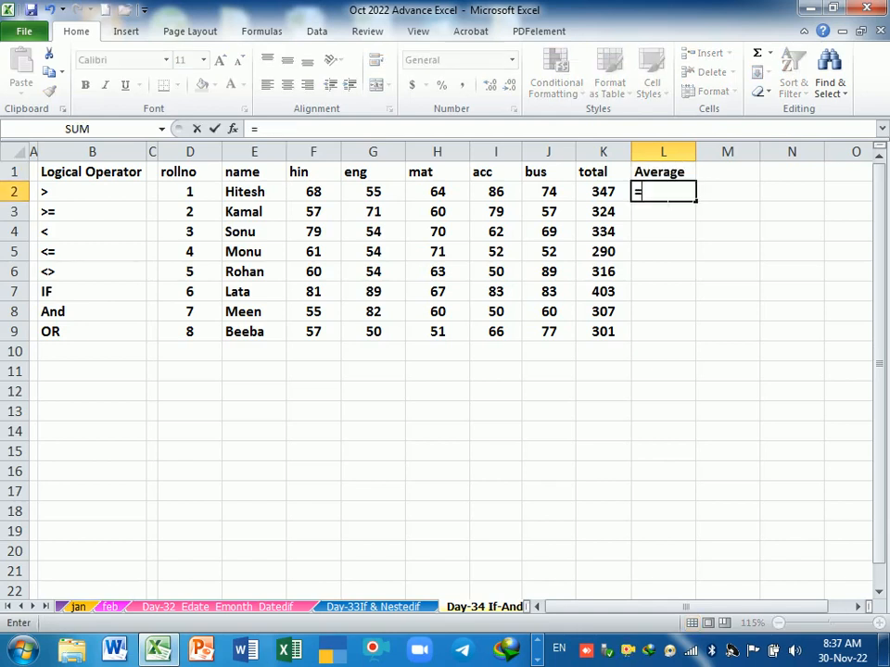
key(BackSpace)
key(BackSpace)
key(BackSpace)
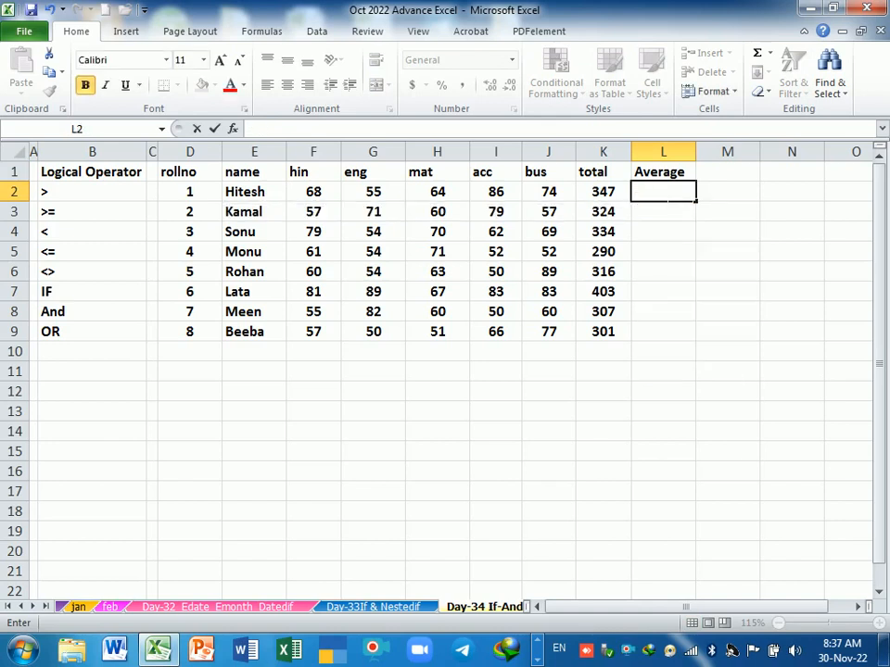
Step: Calculate the average of the marks F2:J2 in cell L2 with AVERAGE and fill the formula down to L9
text(=aver)
key(Tab)
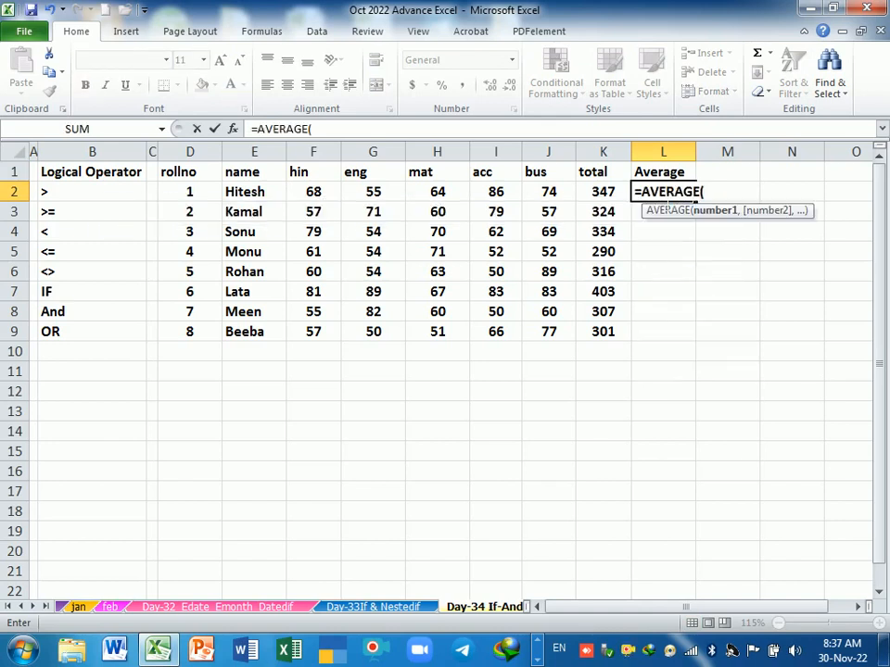
drag(299, 193, 526, 198)
key(Return)
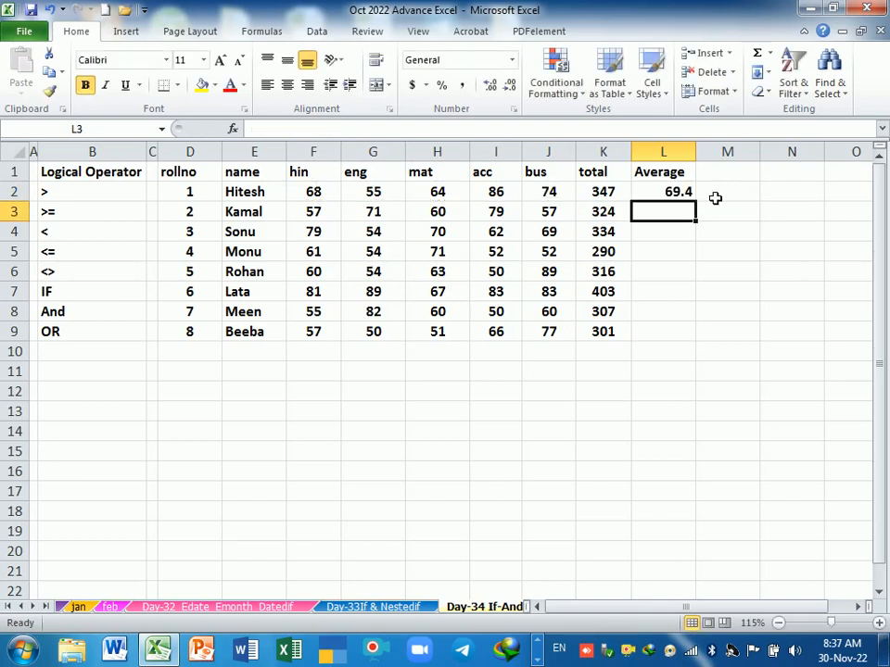
click(693, 196)
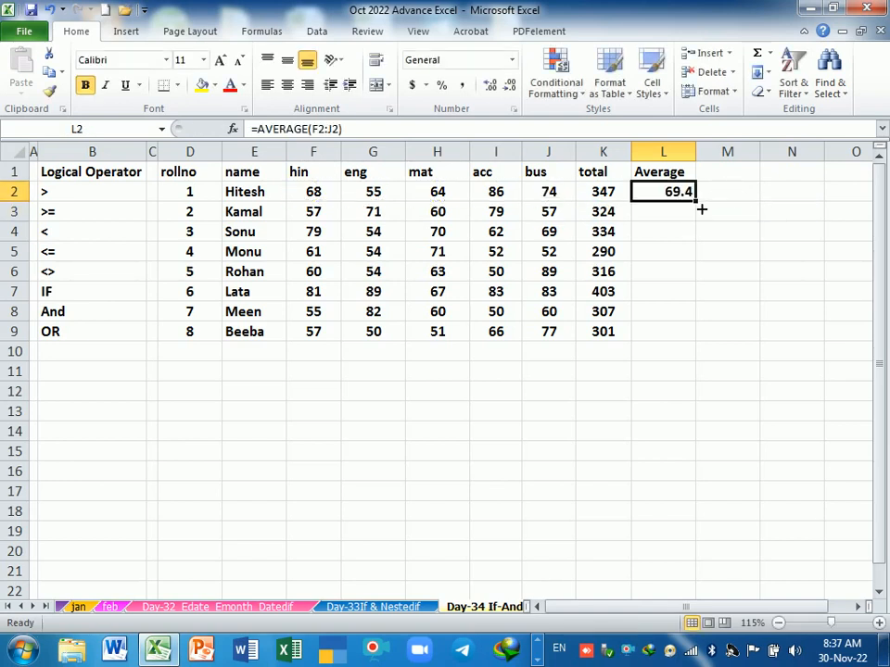
drag(699, 204, 696, 333)
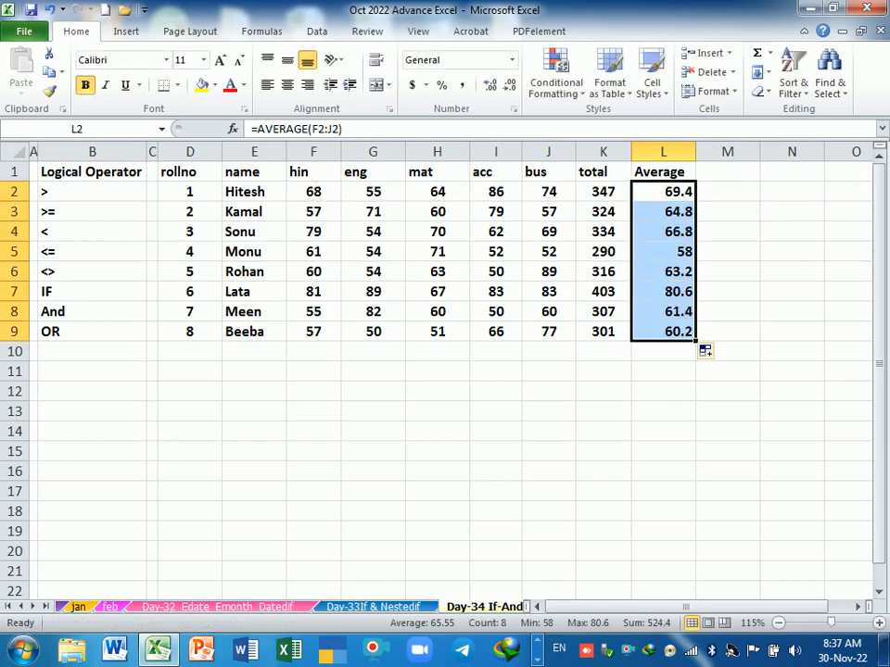
click(731, 179)
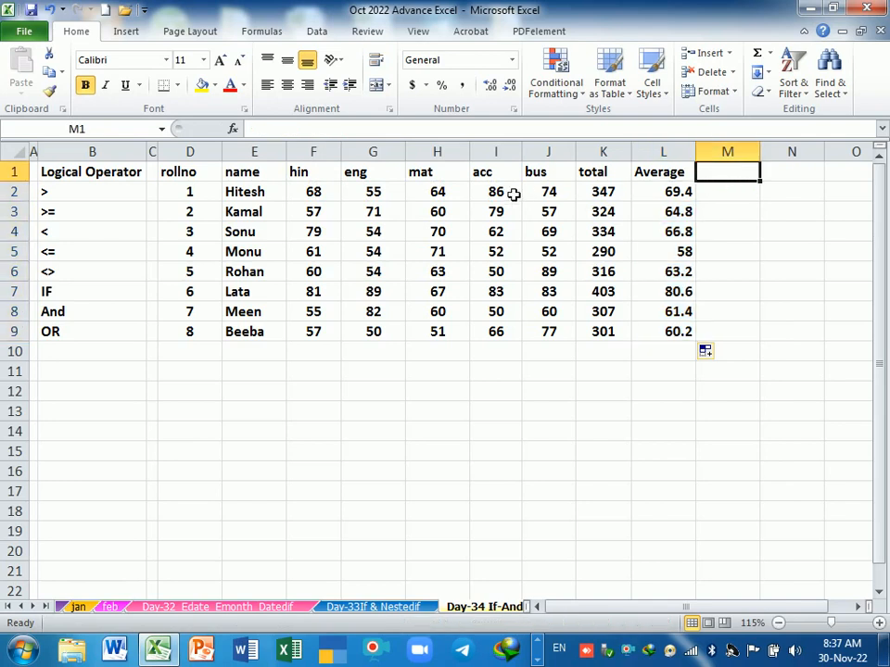
Step: Autofit the width of all columns on the sheet to their contents
click(20, 155)
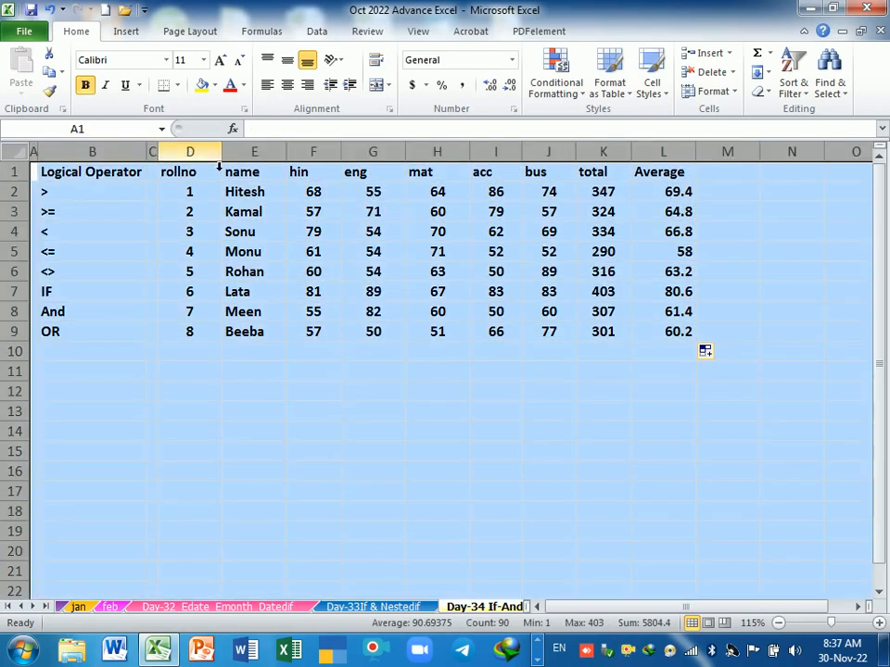
double_click(286, 151)
click(526, 331)
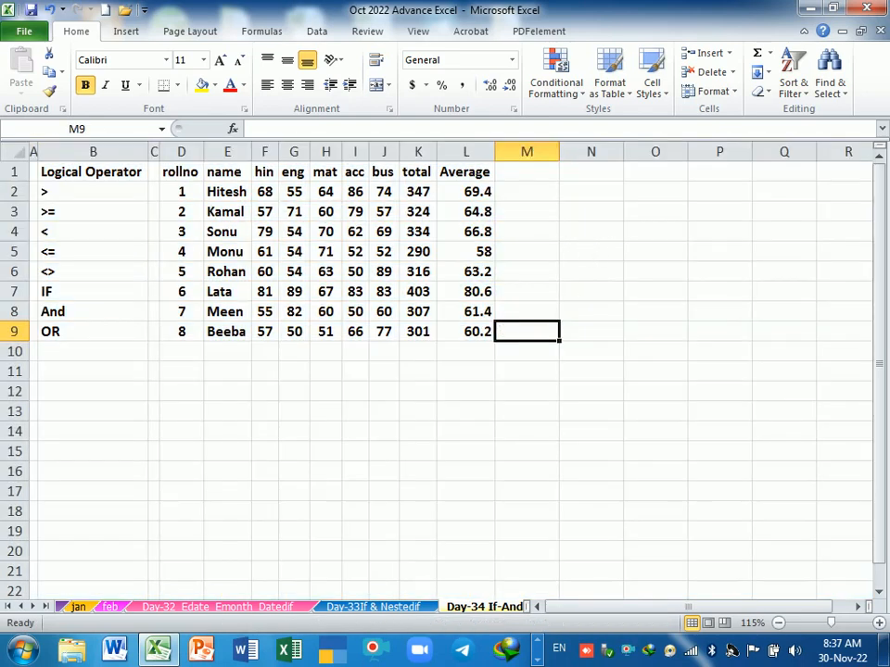
Step: Try giving all columns on the sheet one uniform width, and undo that change
click(14, 153)
drag(263, 153, 288, 163)
click(509, 223)
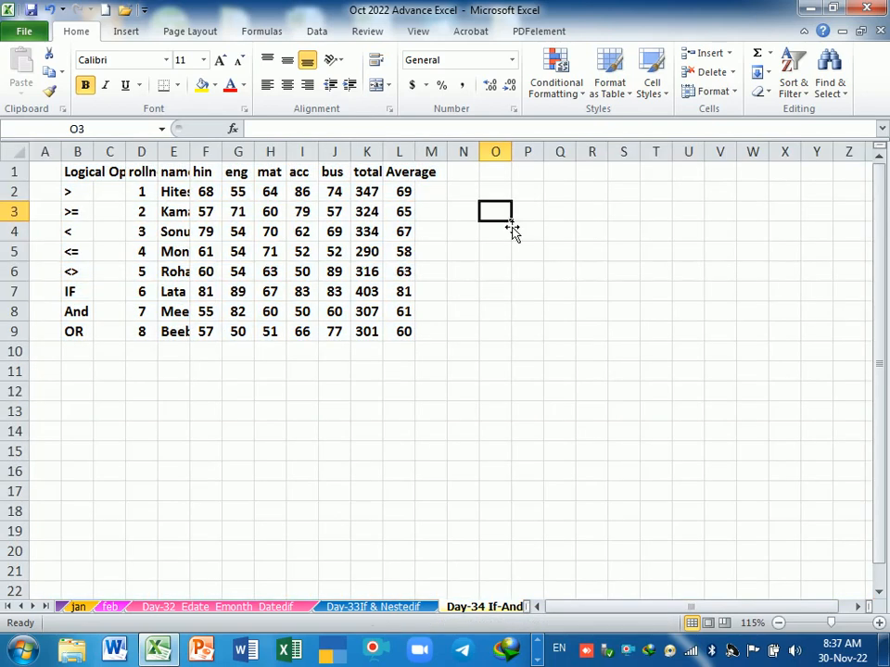
key(ctrl+z)
click(511, 220)
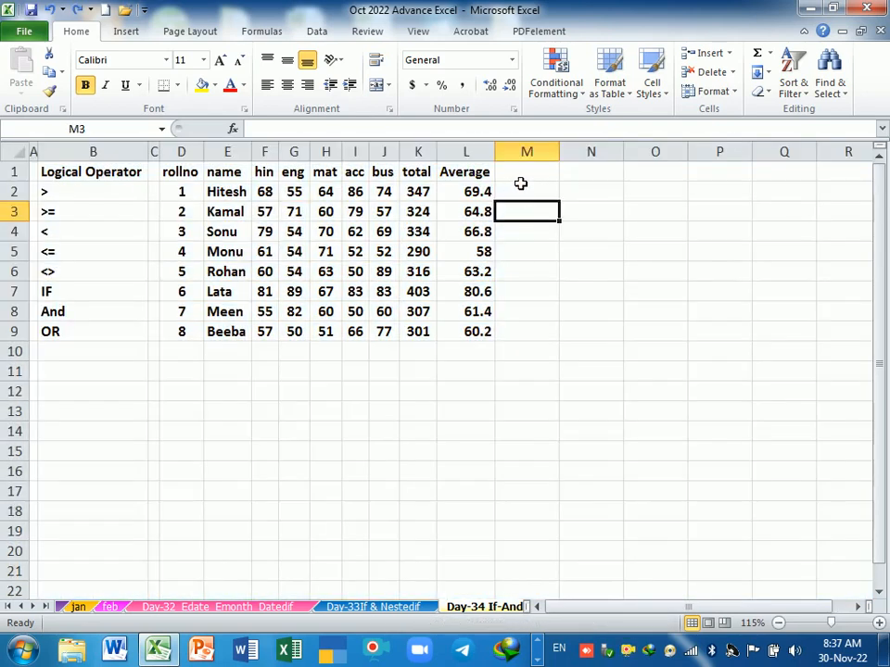
Step: Enter the heading Grade in cell M1, beside the Average column
click(520, 179)
text(Grade)
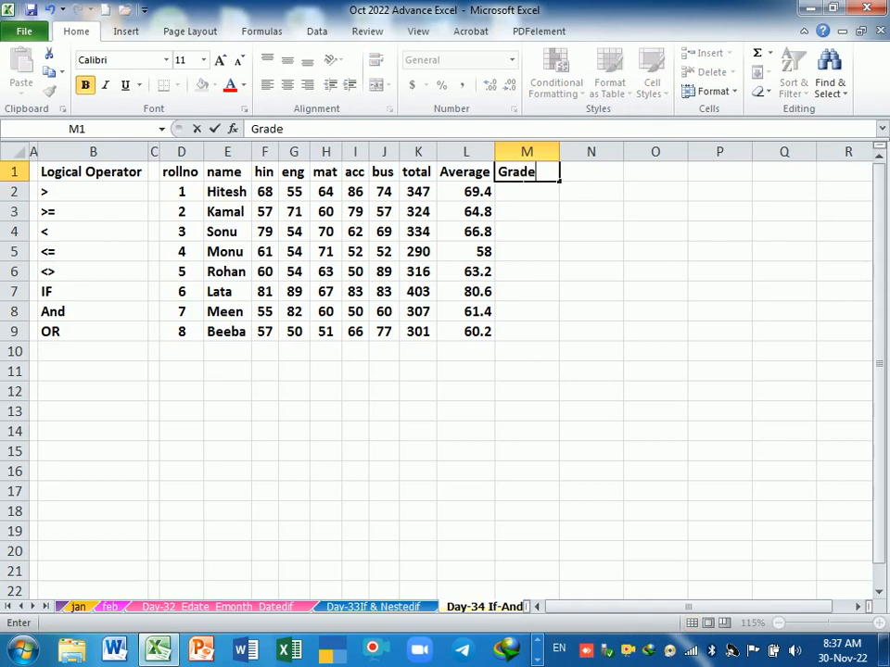
key(Return)
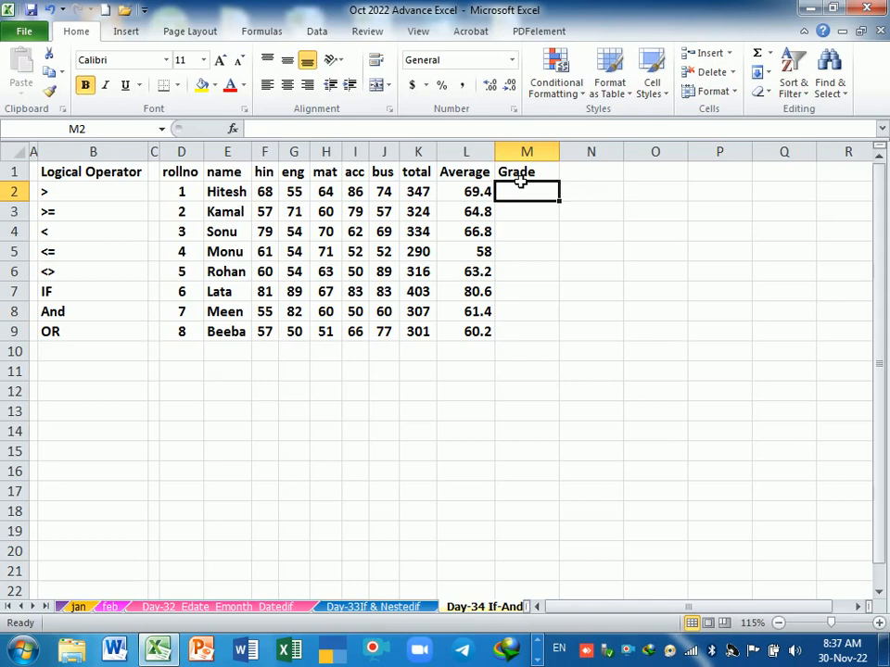
Step: Enter the formula =IF(L2>80,"Excellent","Poor") in cell M2 and fill it down to M9
text(=if)
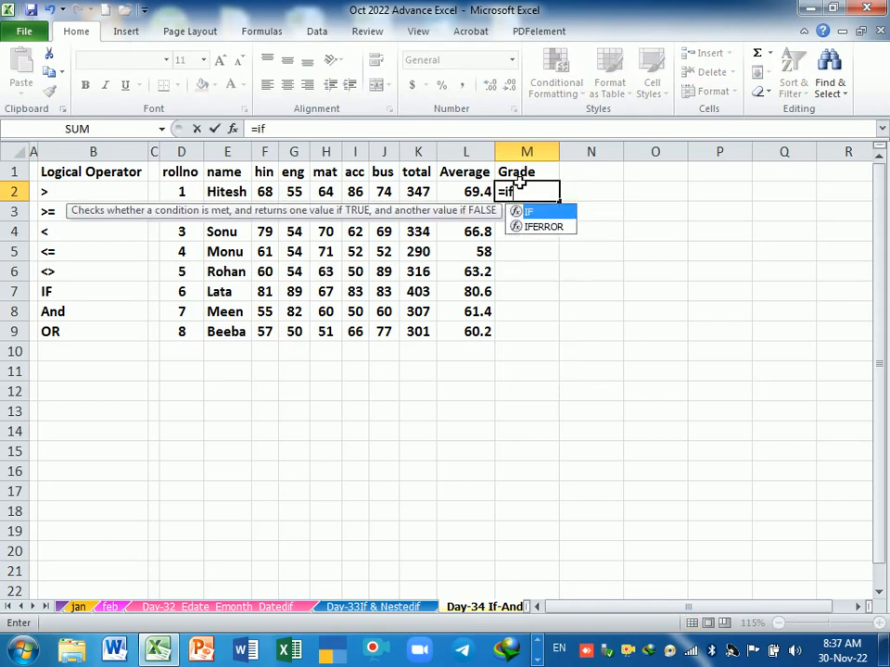
key(Tab)
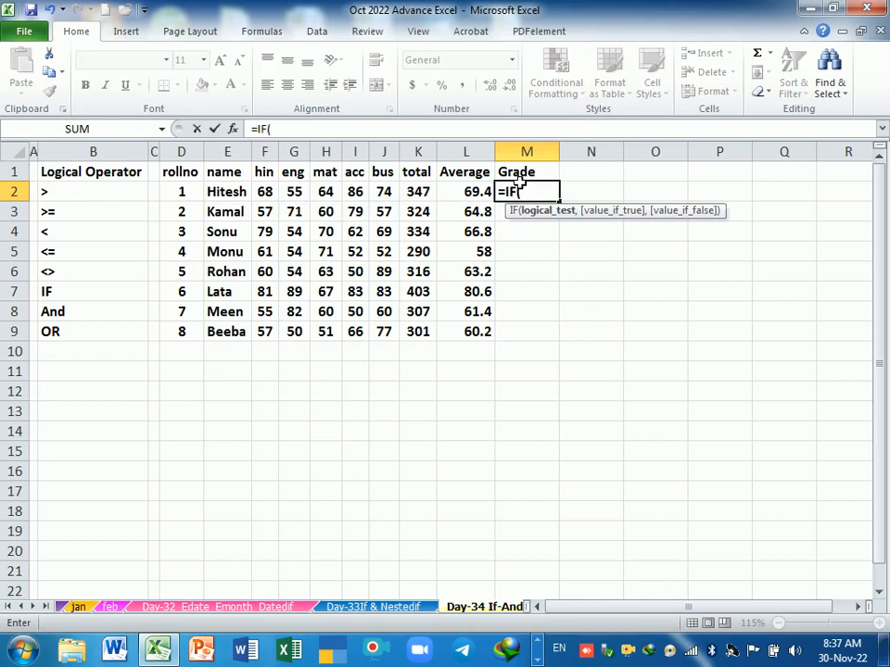
click(476, 196)
text(>)
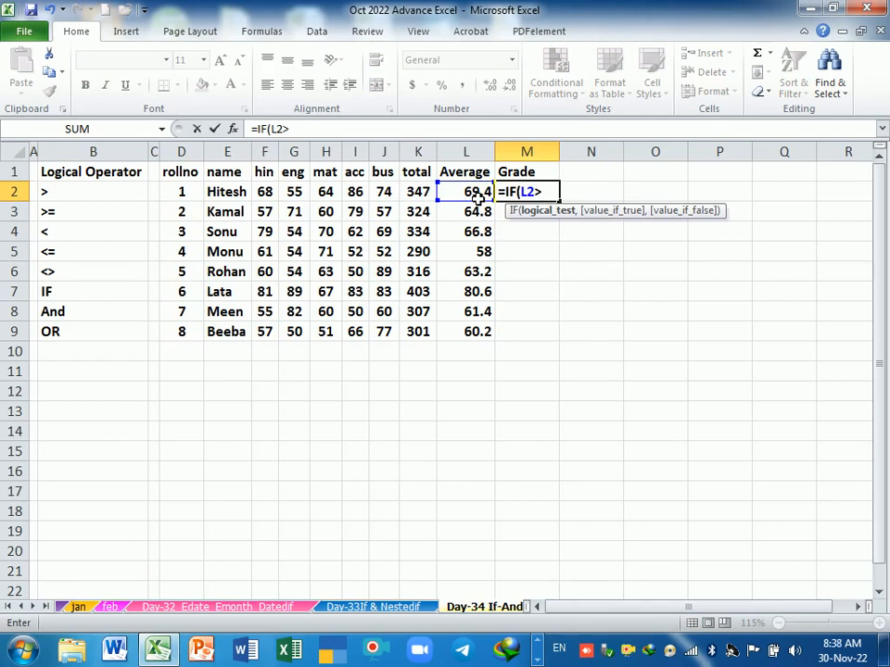
text(80,")
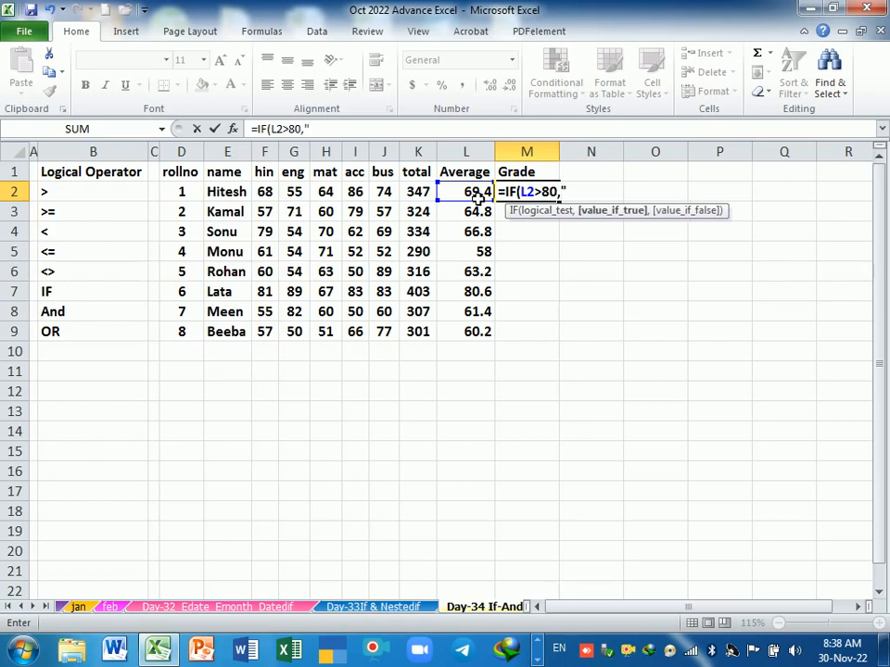
text(Excellent",P)
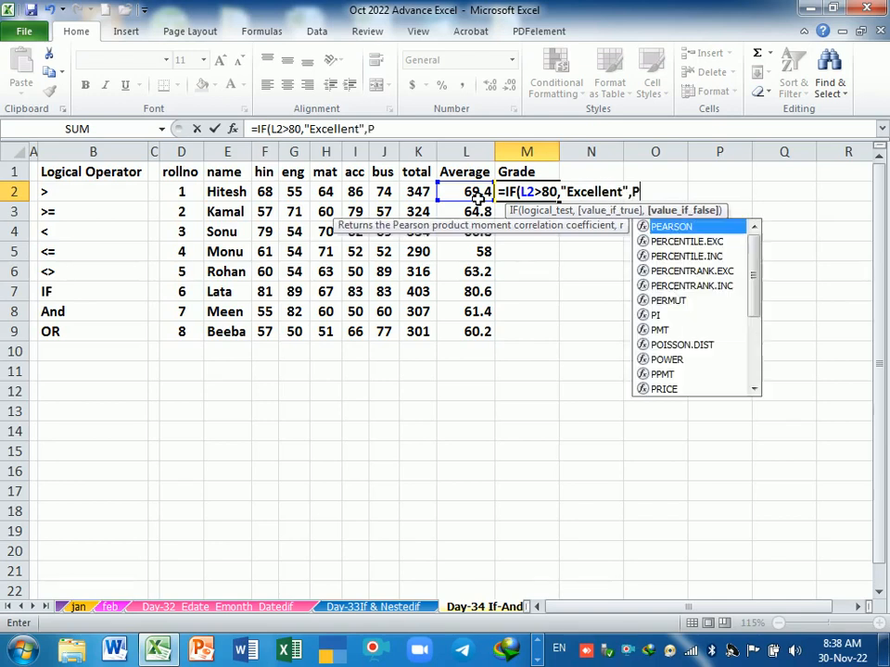
key(BackSpace)
text("Pooer)
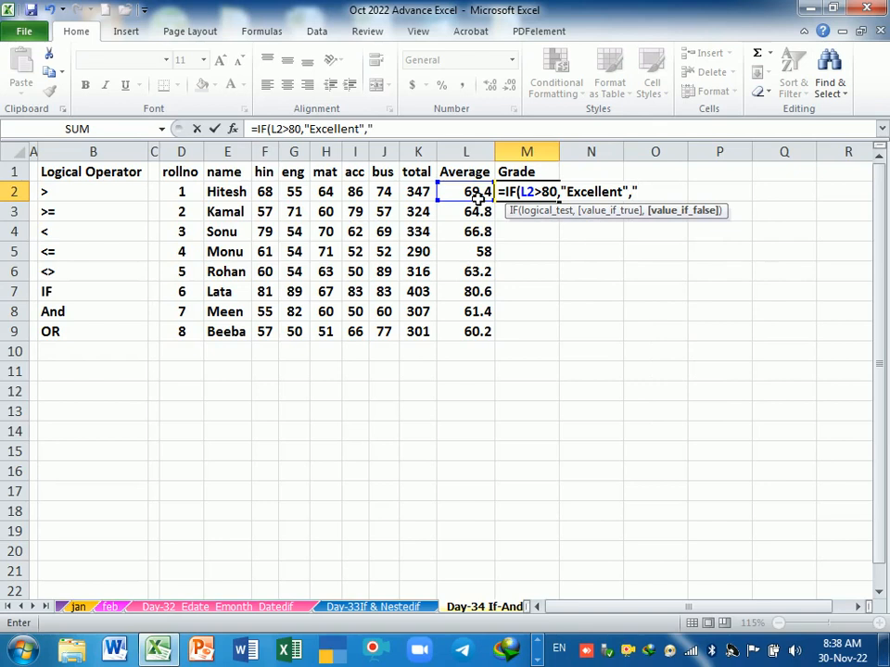
key(BackSpace)
key(BackSpace)
text(r"))
key(Return)
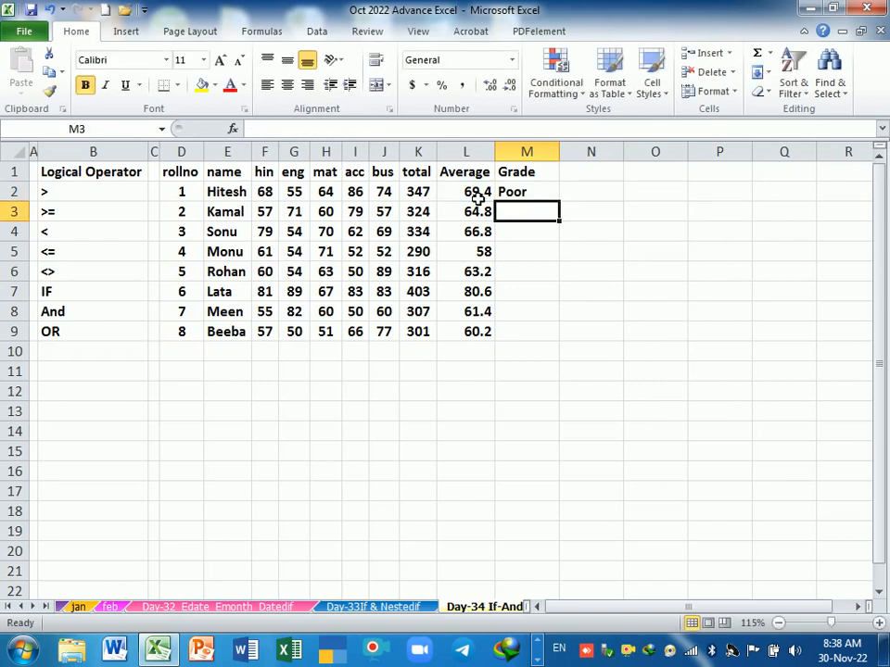
click(541, 193)
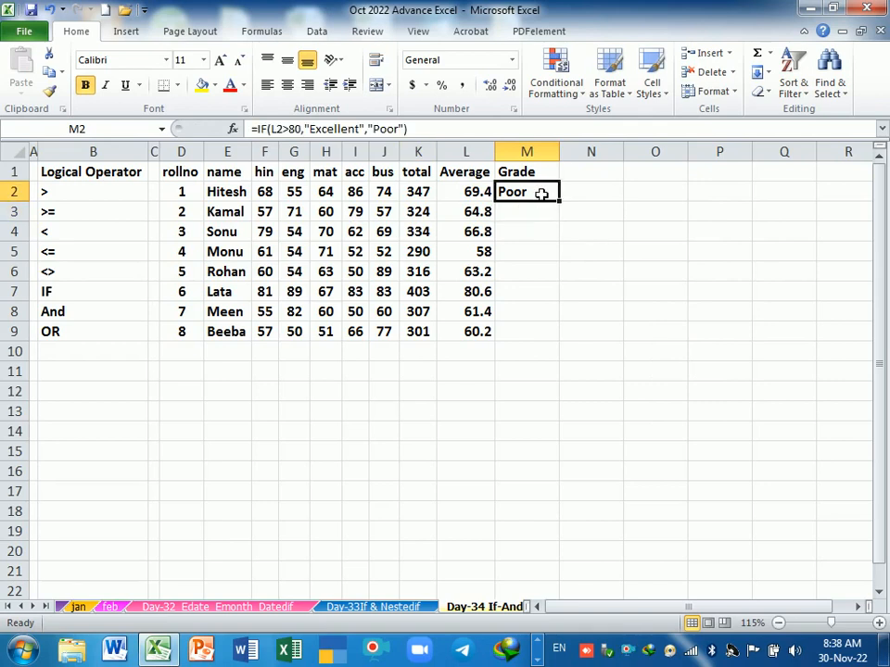
drag(559, 202, 562, 341)
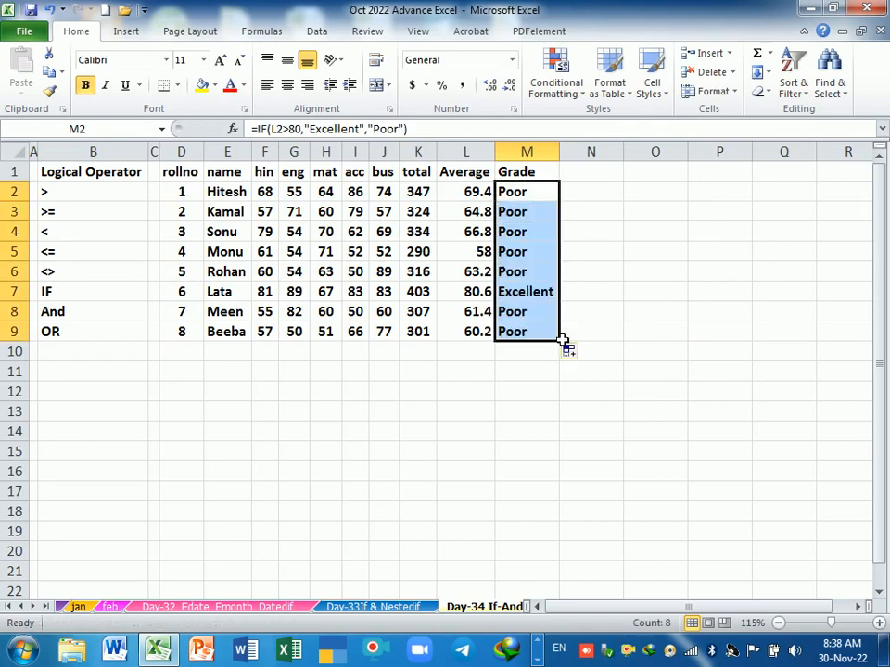
Step: Edit the IF formula in M2 so its value-if-true text is "A" instead of "Excellent"
double_click(532, 195)
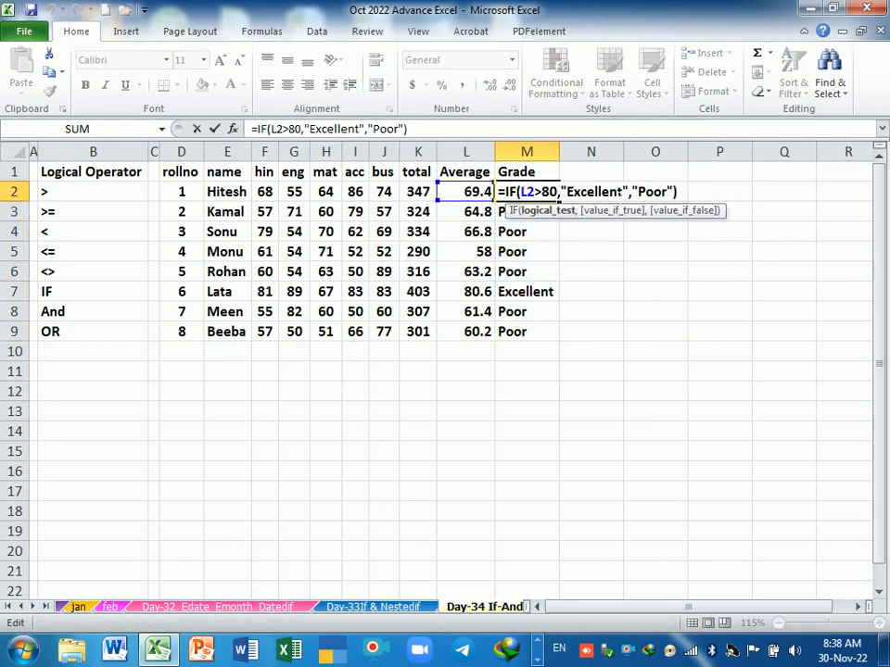
click(619, 192)
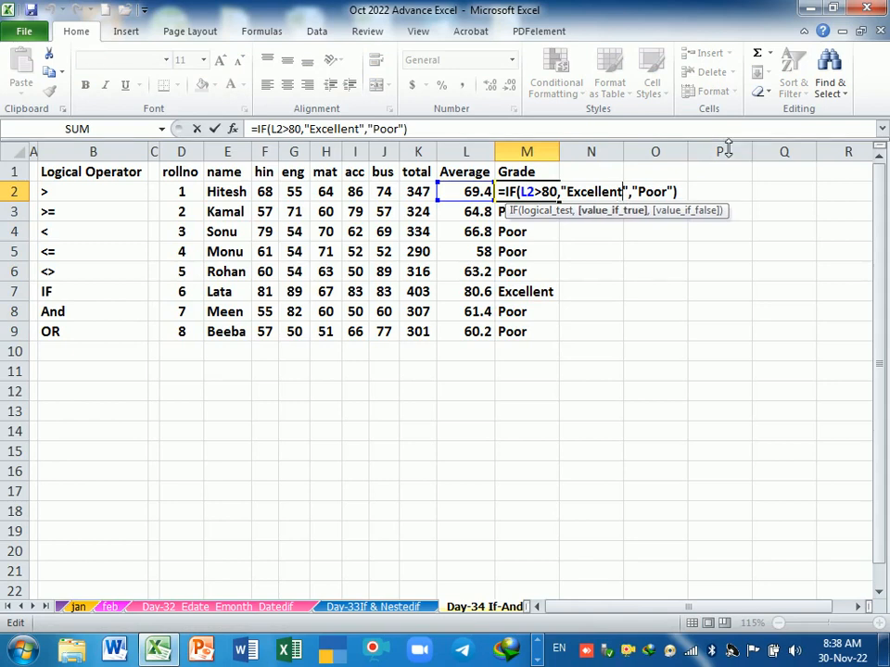
key(BackSpace)
key(BackSpace)
key(BackSpace)
key(BackSpace)
key(BackSpace)
key(BackSpace)
key(BackSpace)
key(BackSpace)
key(BackSpace)
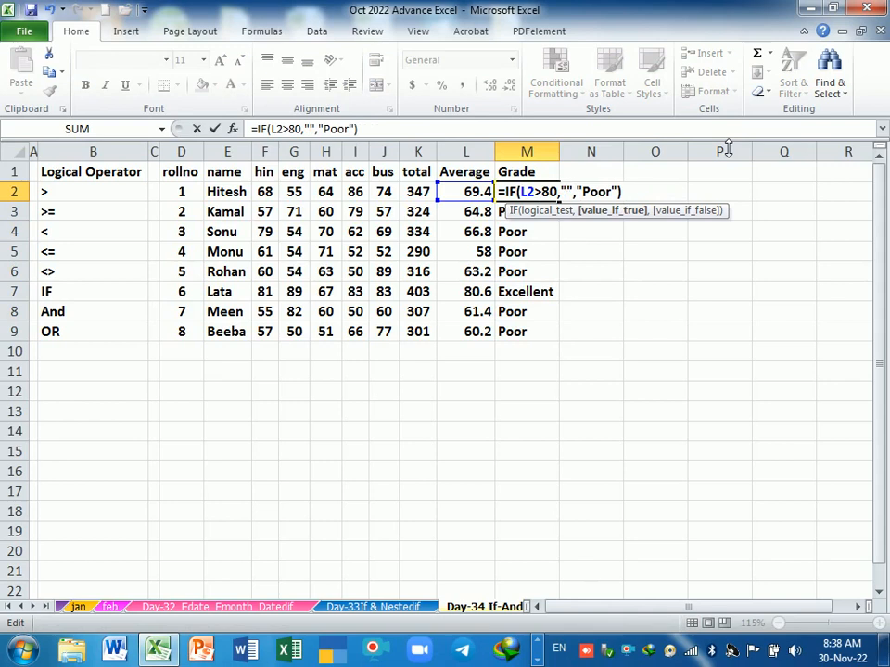
text(A)
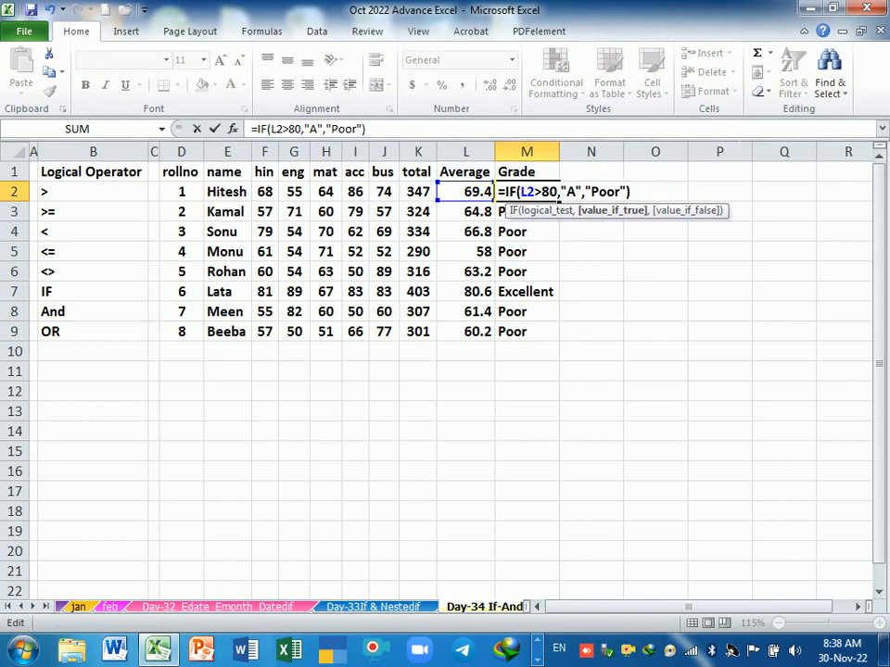
Step: Replace the value-if-false text "Poor" in the M2 formula with "b" and commit the formula
key(Left)
key(Left)
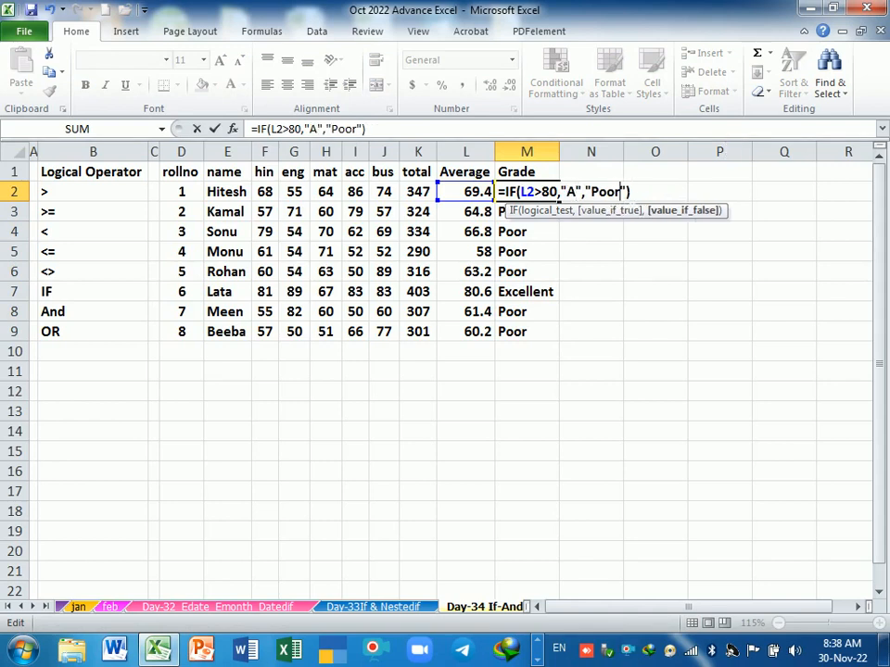
key(BackSpace)
key(BackSpace)
key(BackSpace)
key(BackSpace)
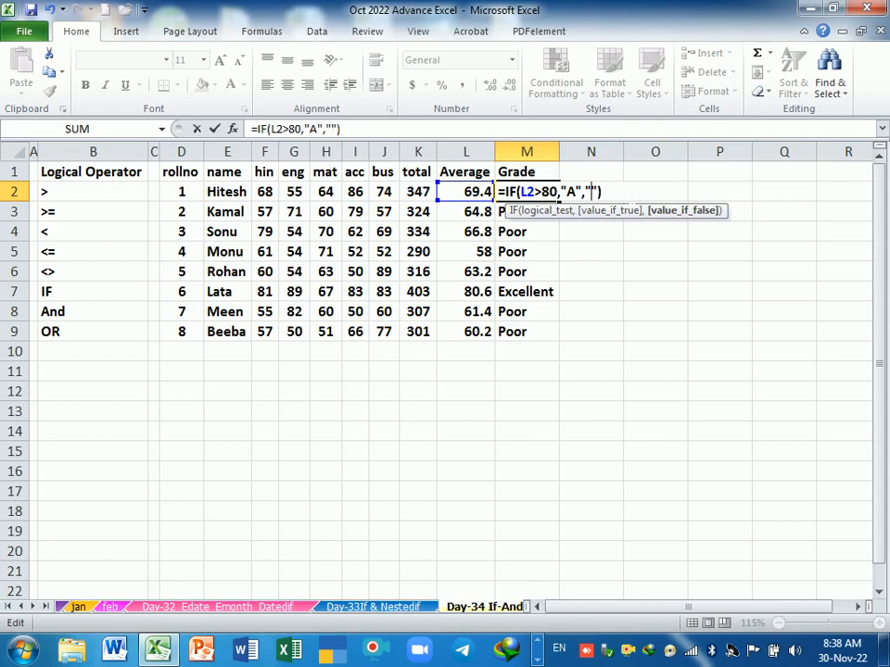
text(b)
key(Return)
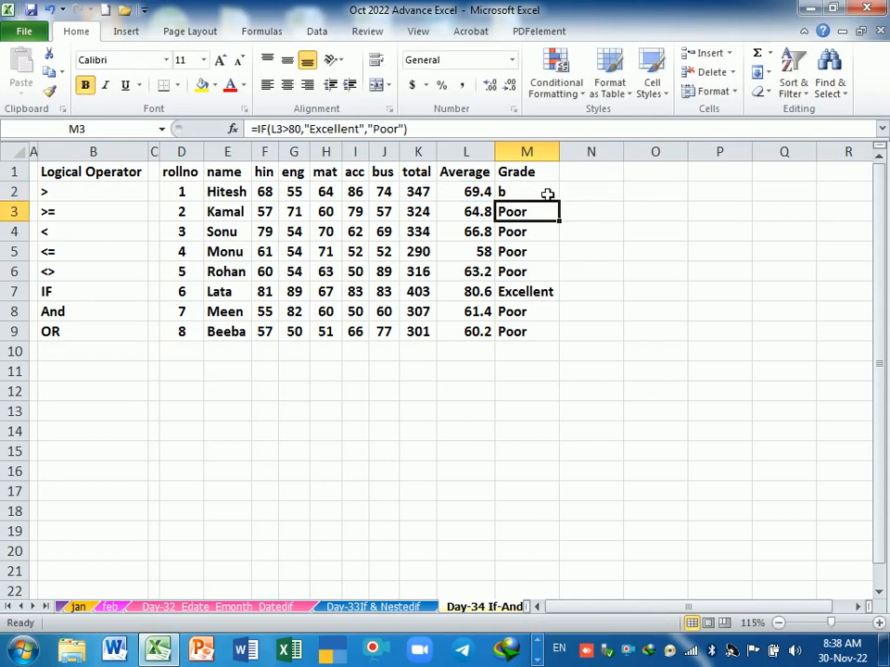
Step: Fill the revised grade formula from M2 down to M9
click(547, 195)
drag(569, 208, 550, 345)
click(549, 355)
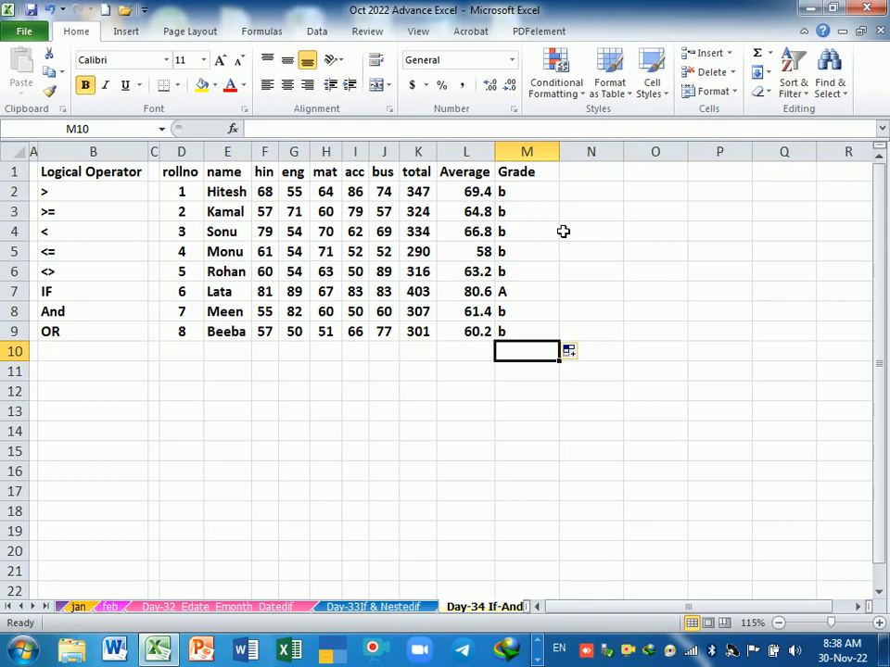
Step: Enter the heading And in cell N1, beside the Grade column
click(123, 311)
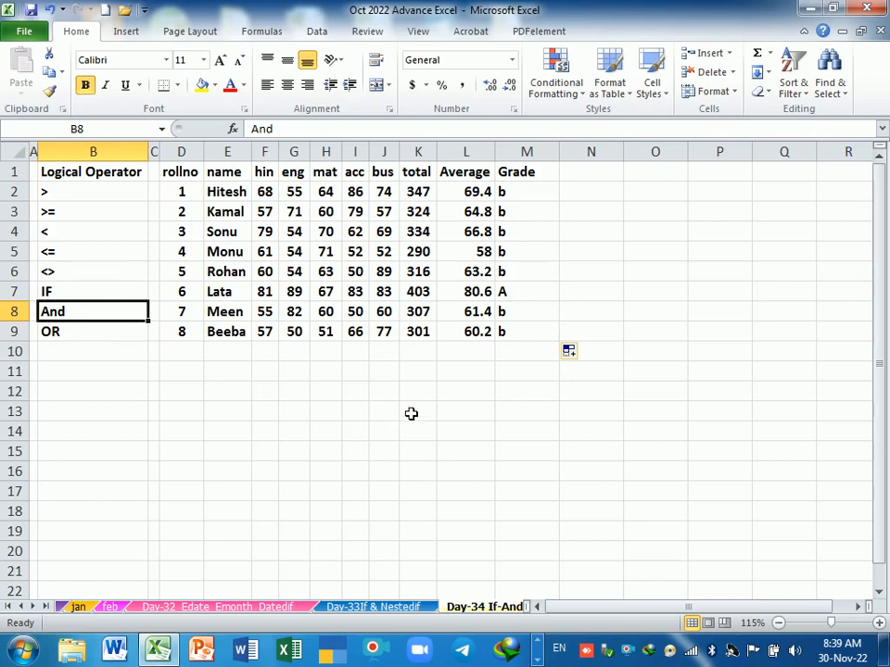
click(604, 174)
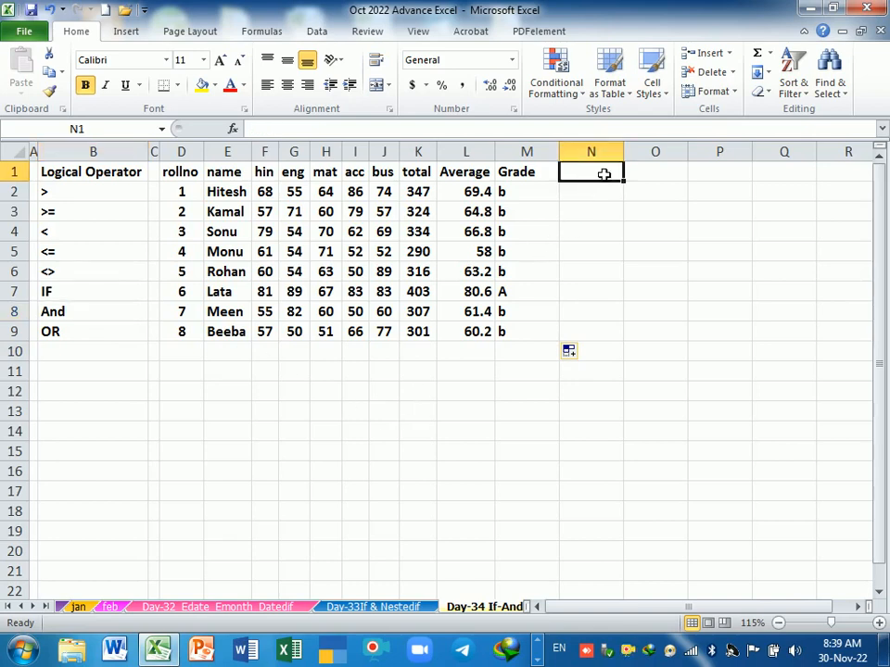
text(And)
key(Return)
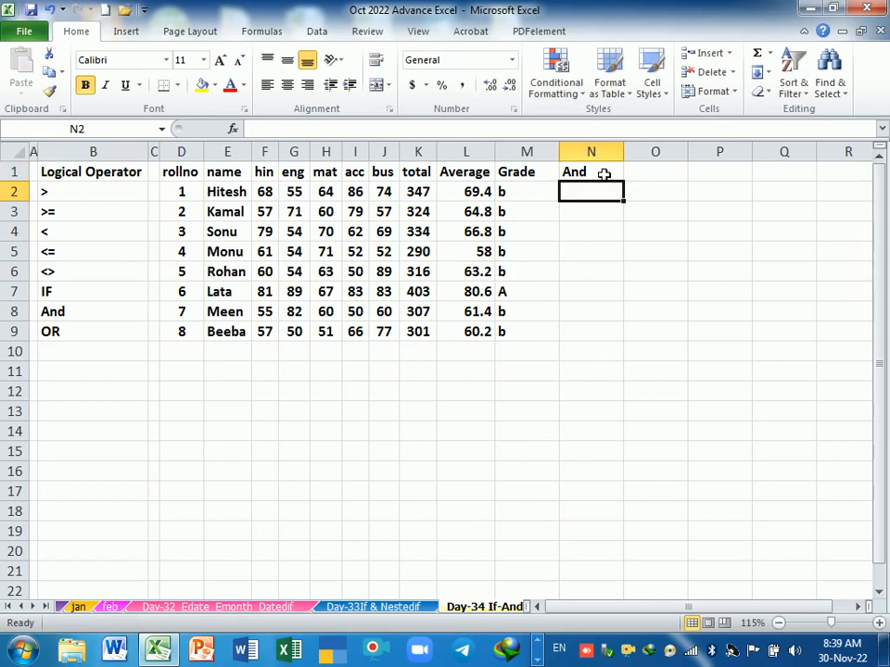
click(269, 375)
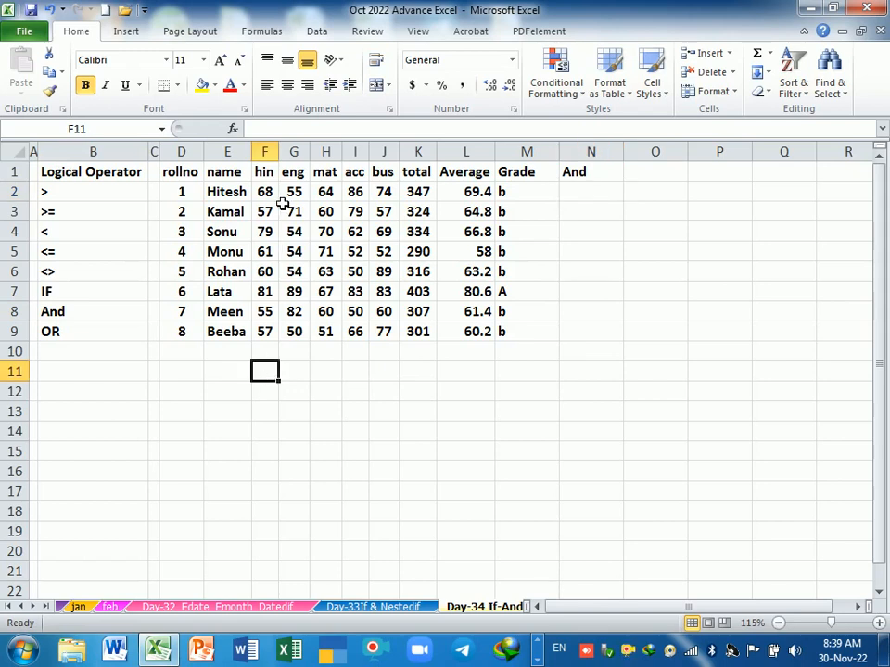
Step: Enter the criterion >60 in cell F11, below the hin marks
text(>)
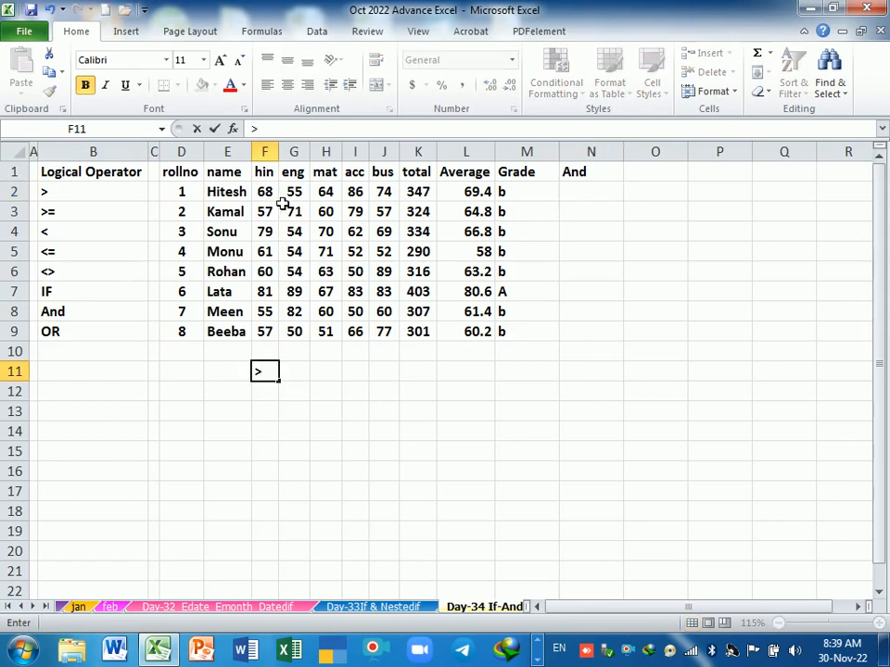
text(60)
key(Return)
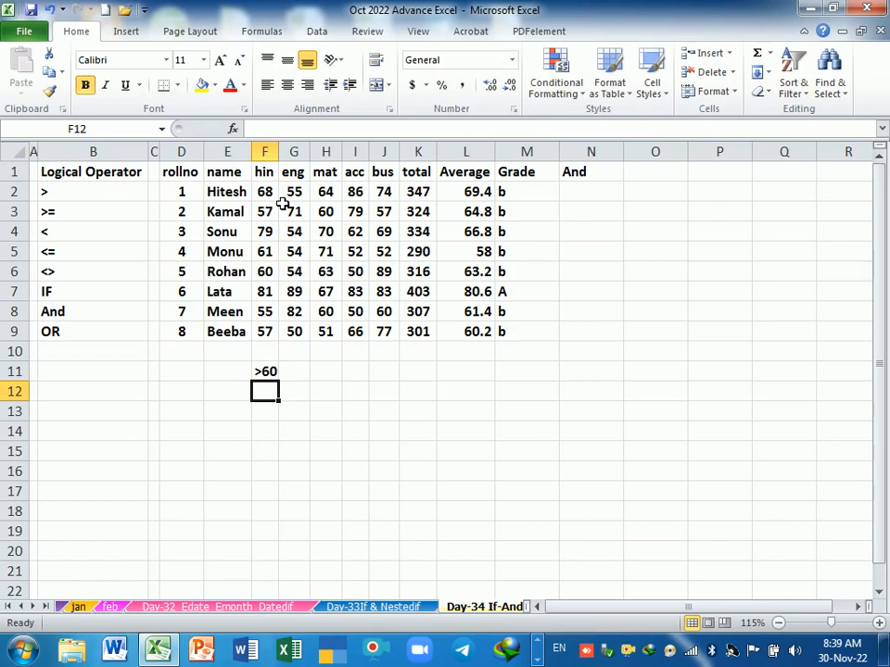
drag(269, 192, 386, 197)
click(274, 373)
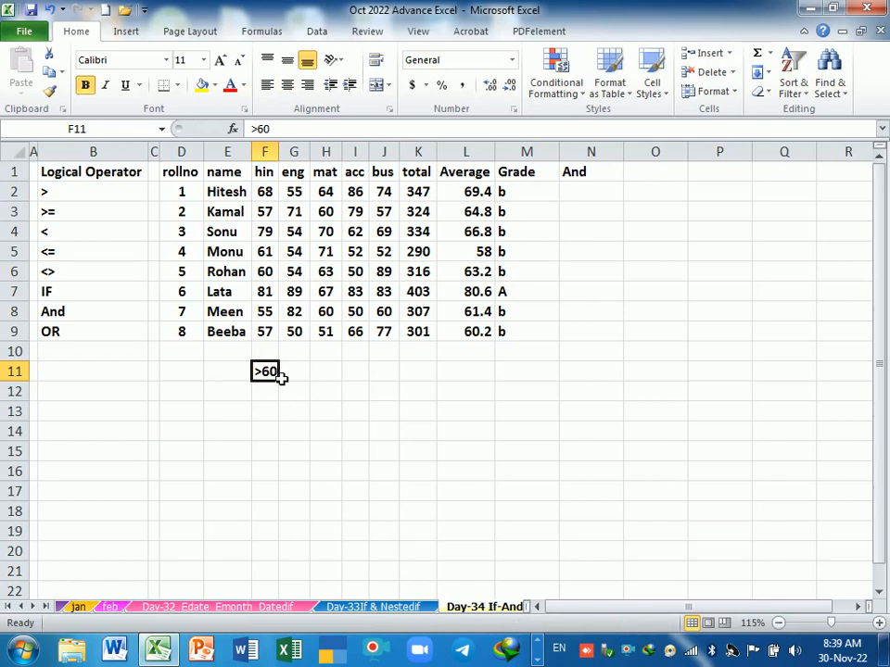
Step: Start an AND formula in N2 with F2>60 as its first condition
click(602, 194)
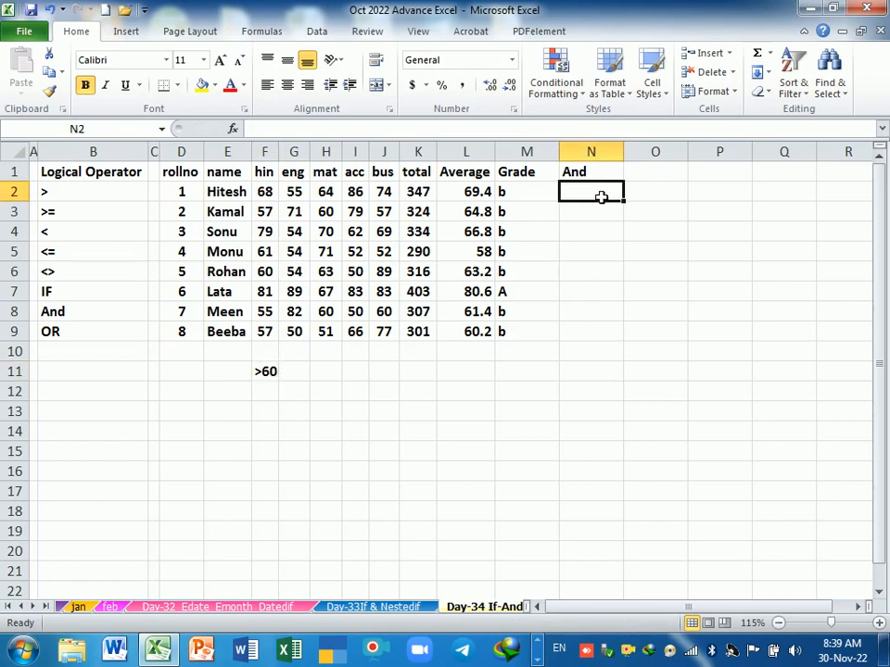
text(=if)
key(BackSpace)
key(BackSpace)
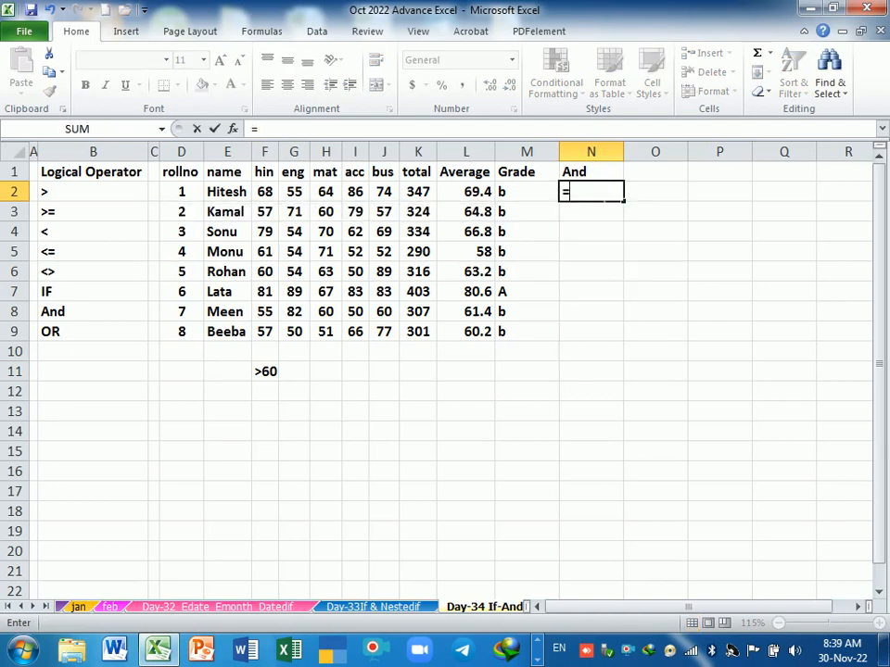
text(and)
key(Tab)
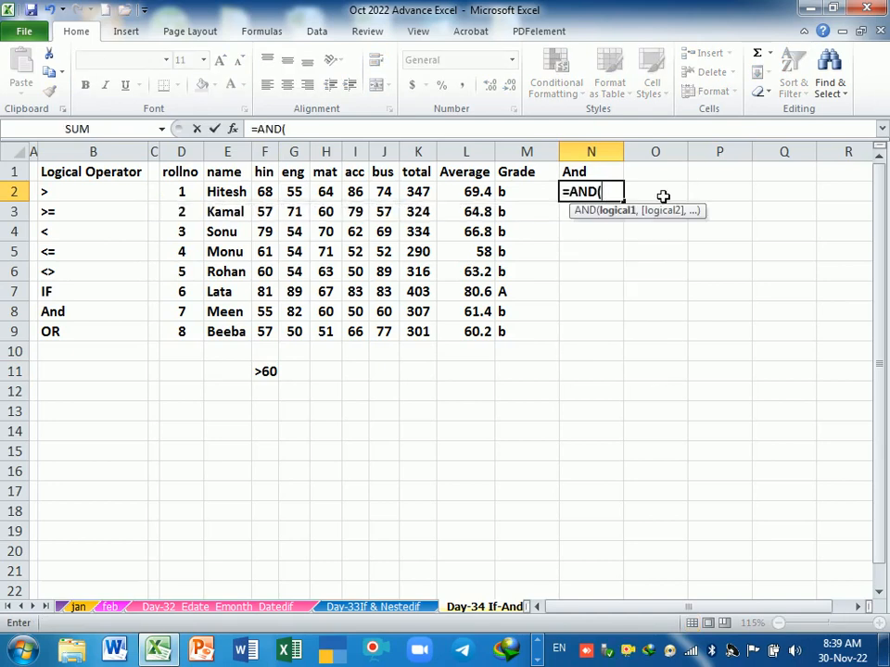
click(267, 193)
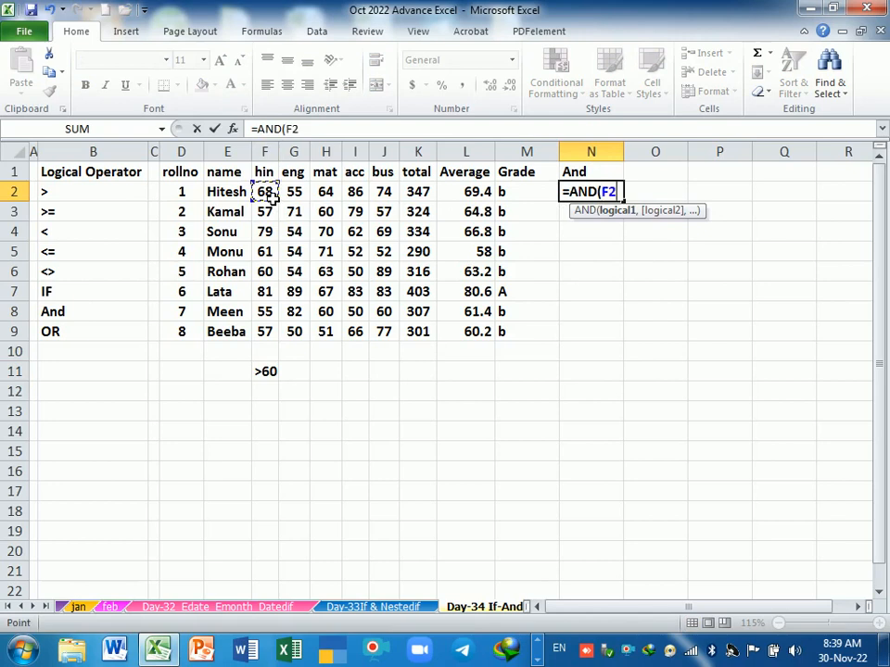
text(>60)
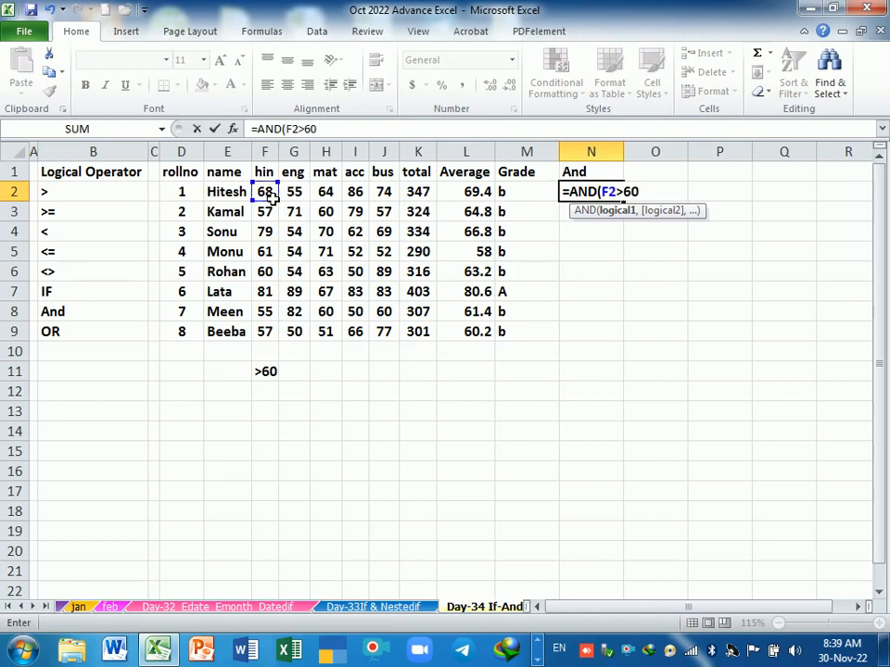
text(,)
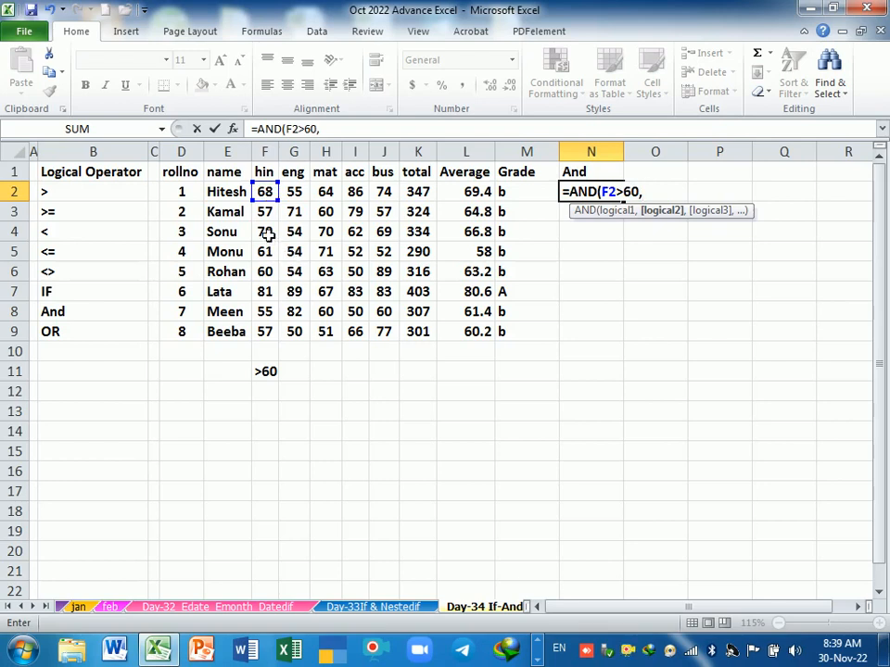
Step: Add the conditions G2>60 and H2>60 to the AND formula in N2 and commit it
click(297, 194)
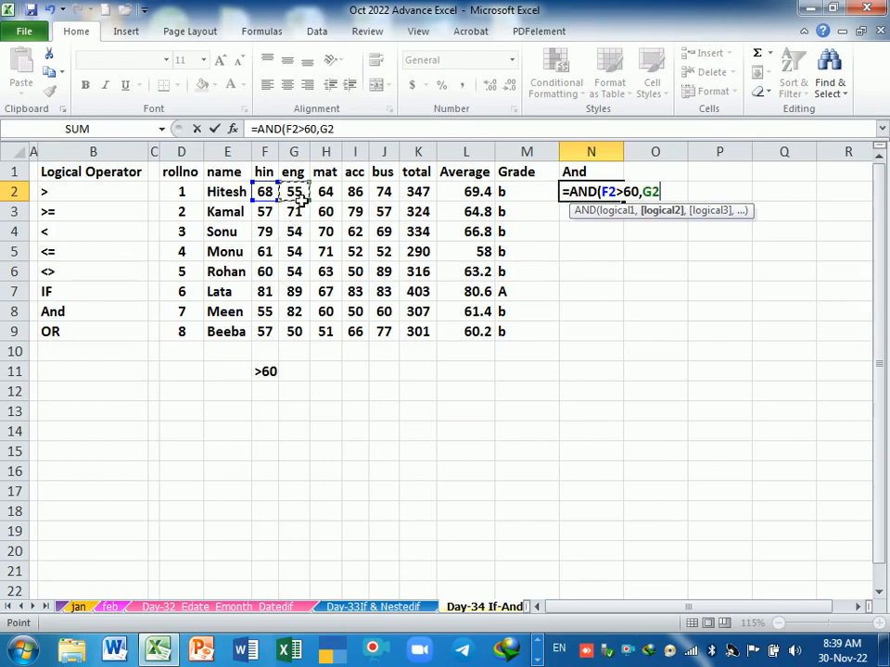
text(>60,)
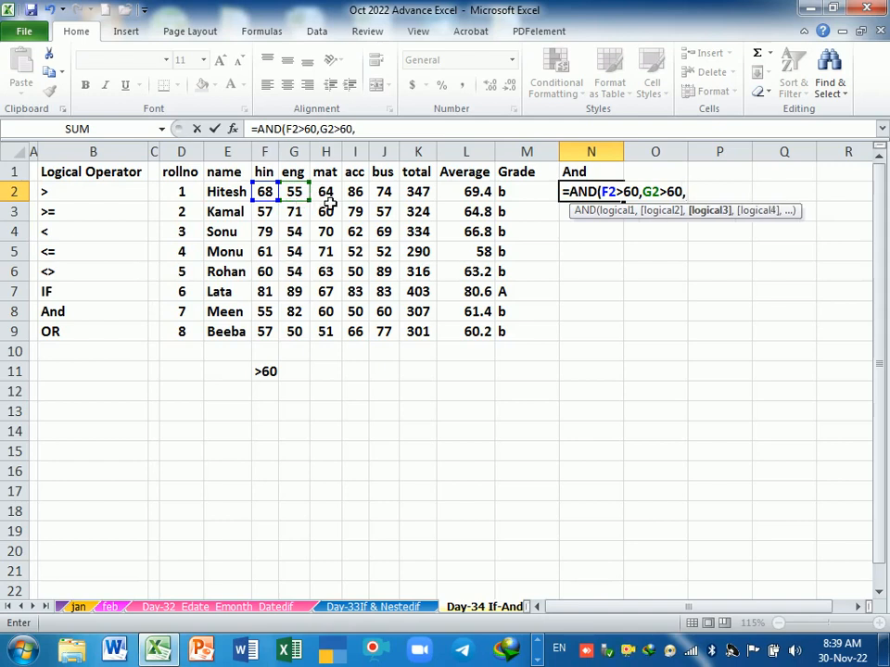
click(328, 202)
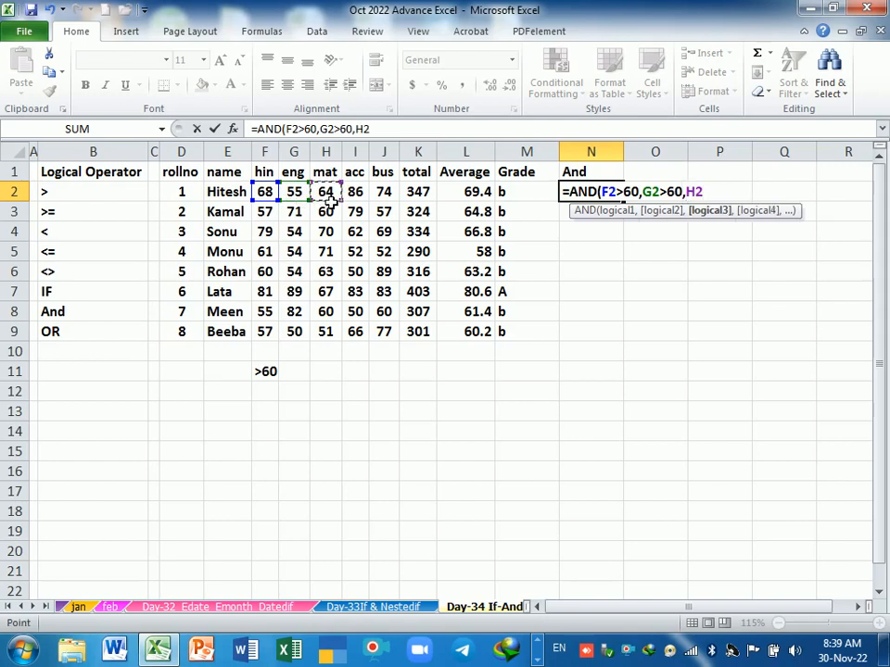
text(>60)
click(356, 196)
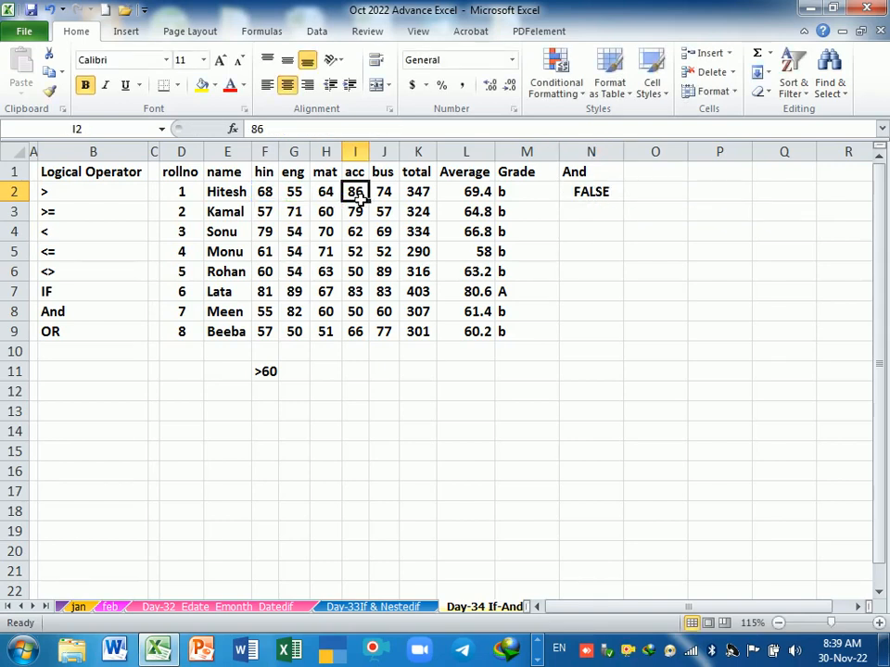
Step: Reopen the AND formula in N2 and append I2>60 as the fourth condition
click(598, 192)
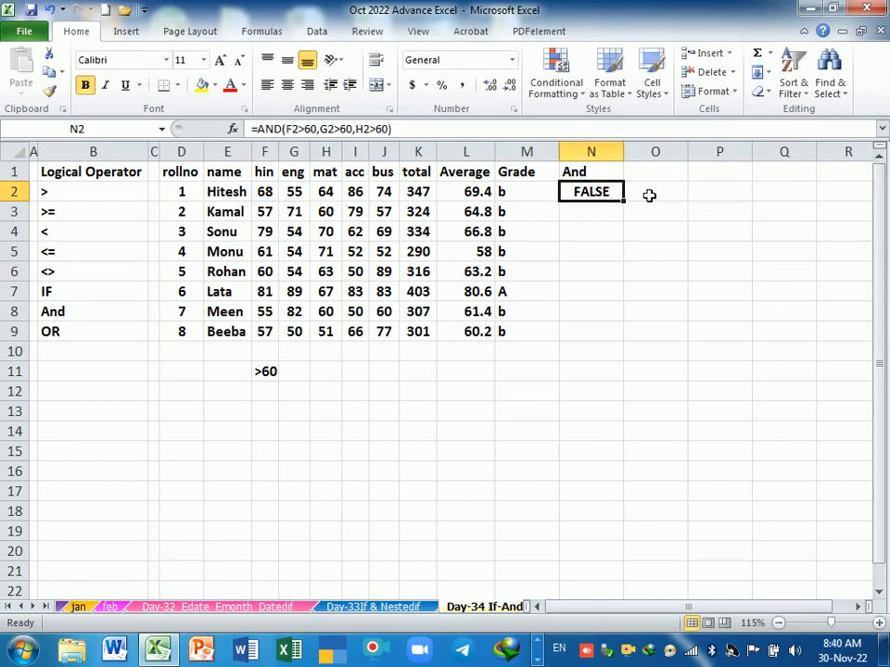
double_click(580, 191)
key(End)
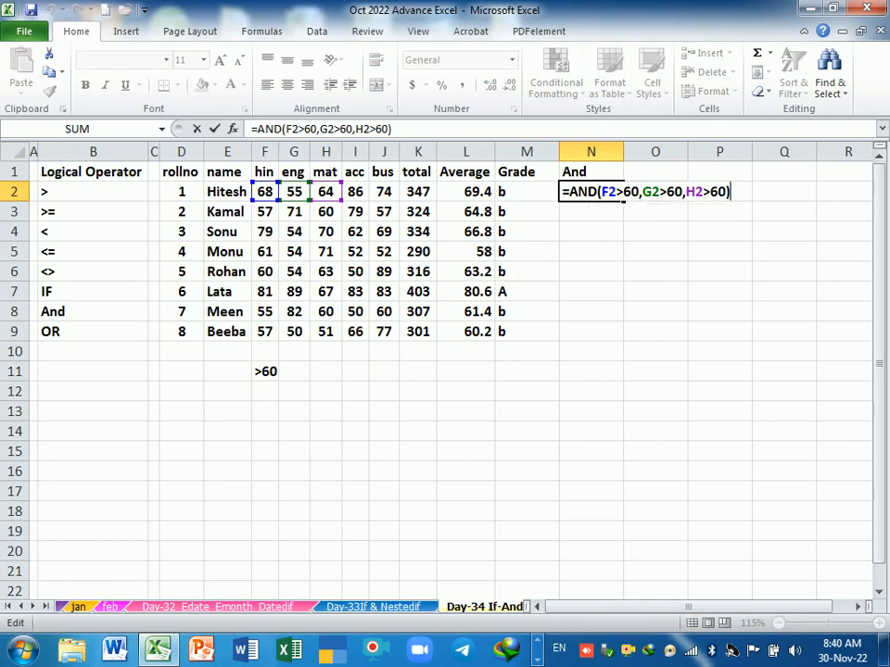
key(BackSpace)
text(,)
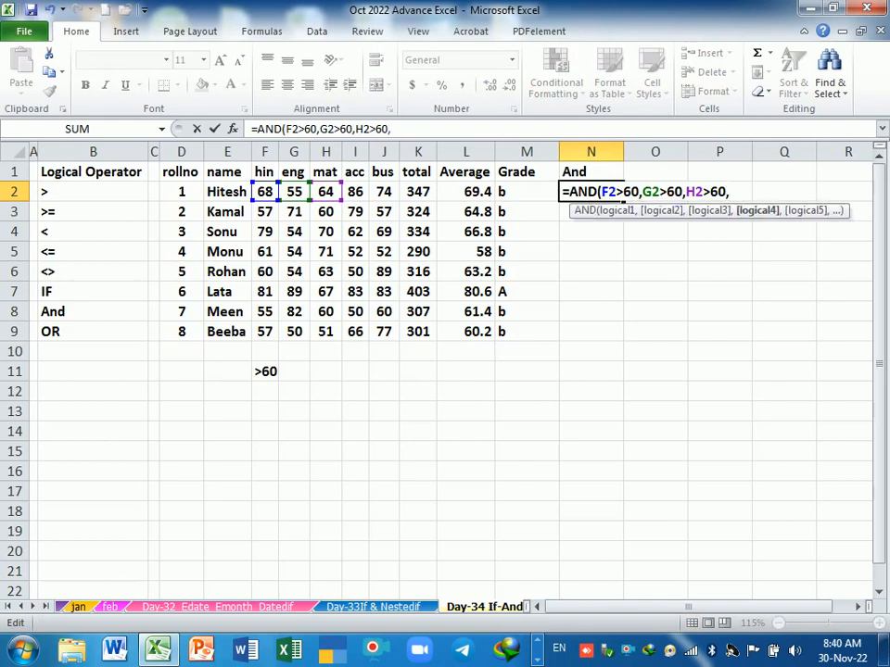
click(367, 194)
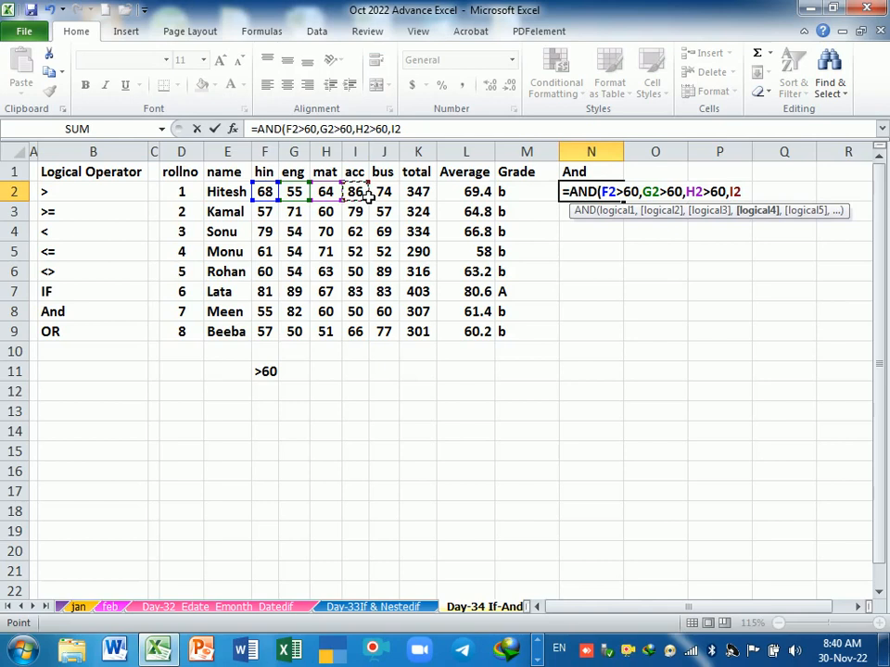
text(>60)
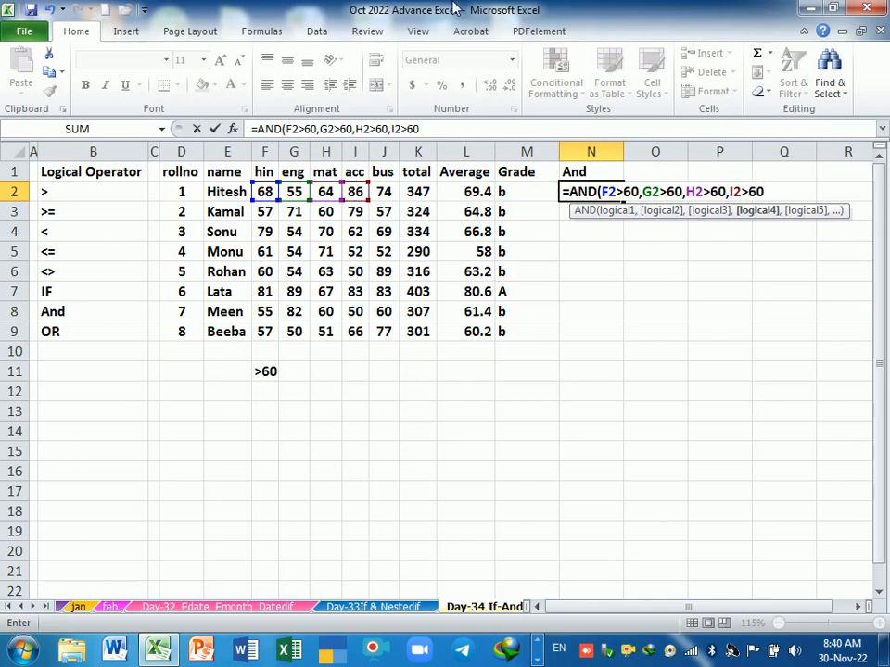
Step: Complete the N2 formula with J2>60 as the fifth condition and commit it
text(,)
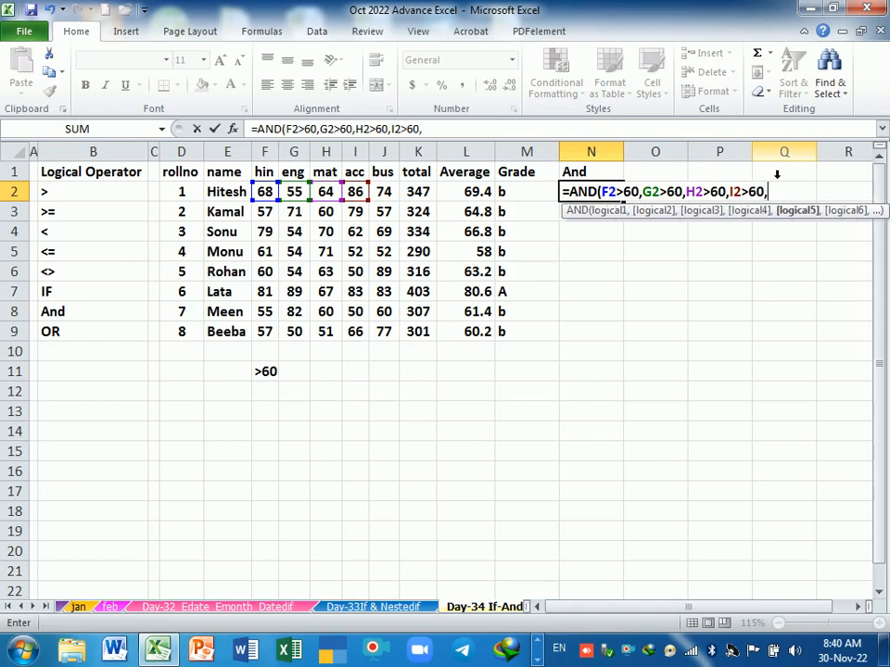
click(394, 192)
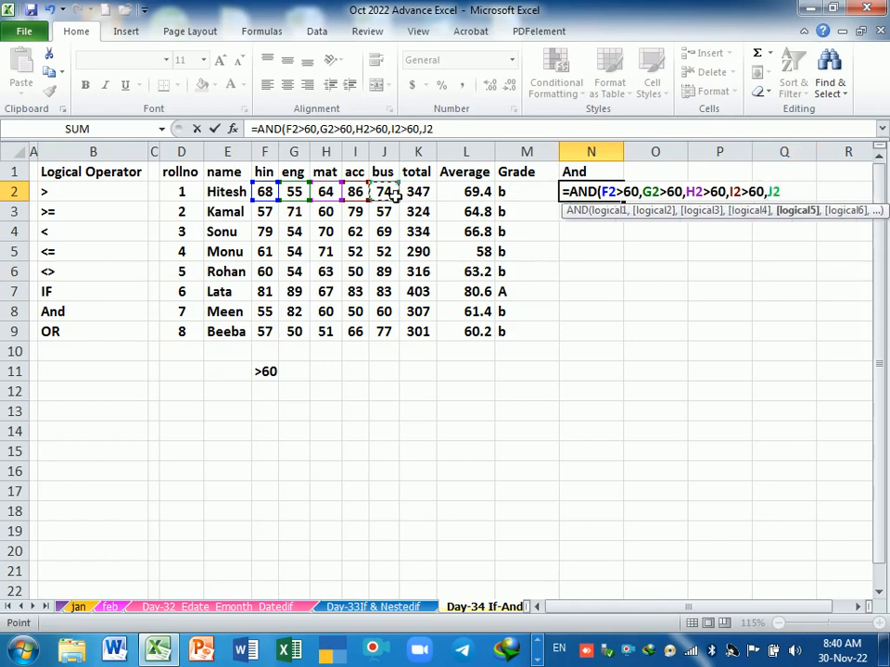
text(>60)
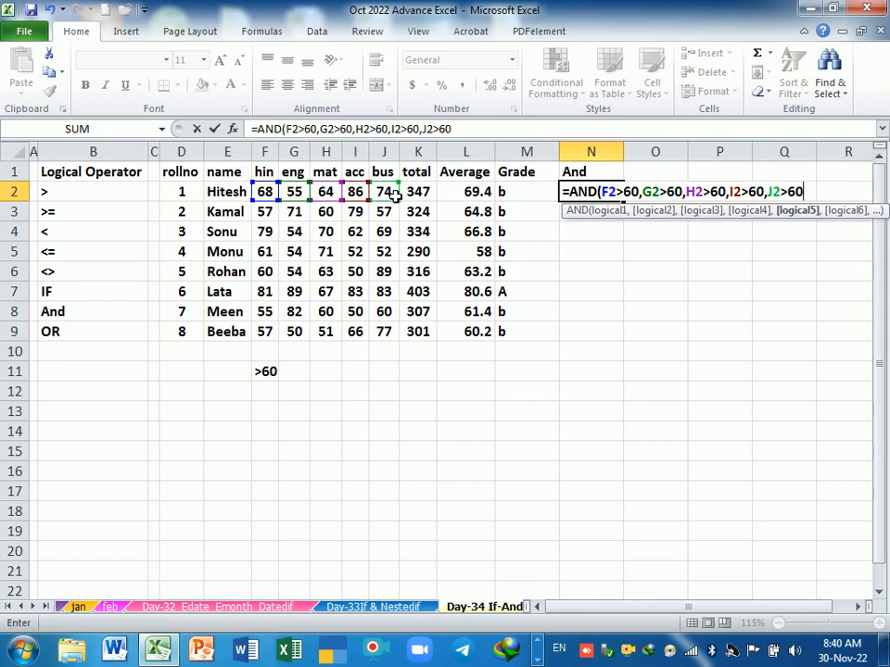
text())
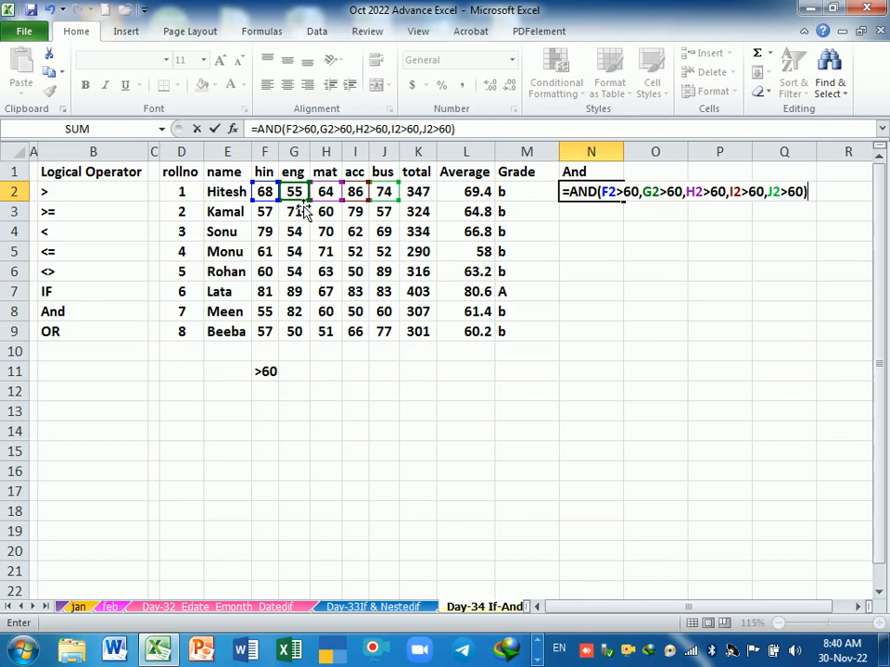
key(Return)
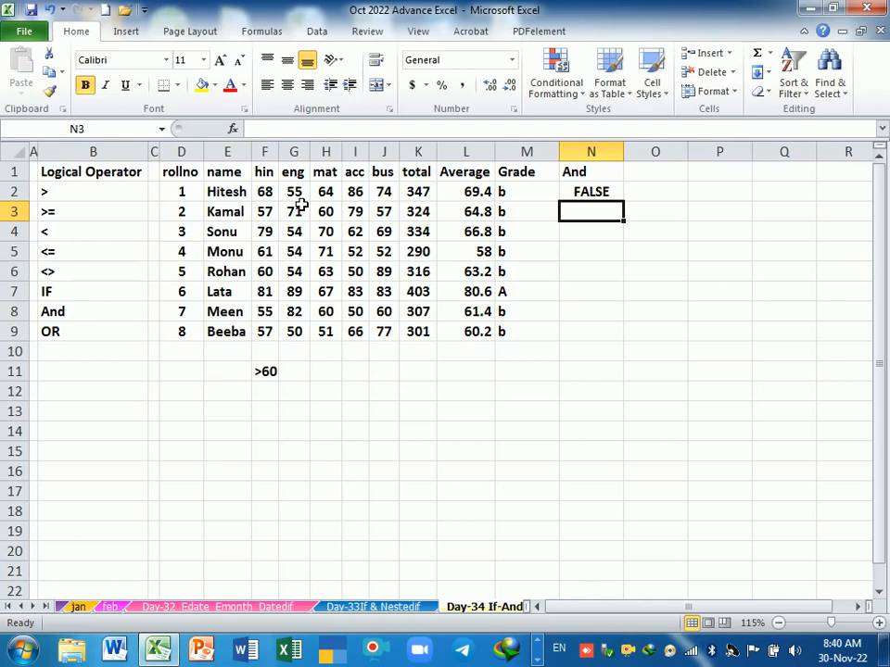
Step: Fill the AND formula from N2 down to N9 and check it against the subject marks in rows 7 and 6
click(607, 194)
drag(623, 201, 608, 339)
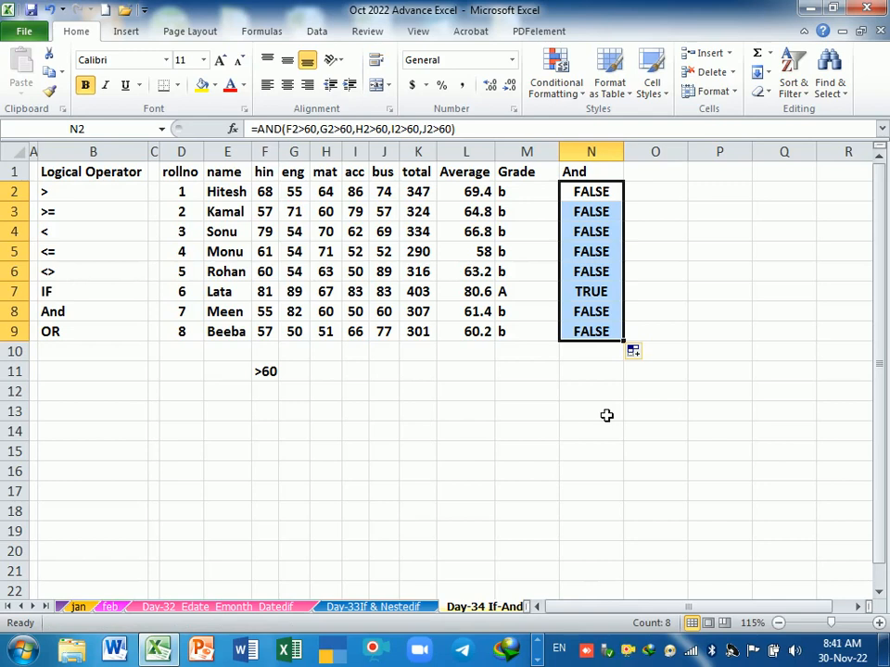
drag(264, 294, 384, 293)
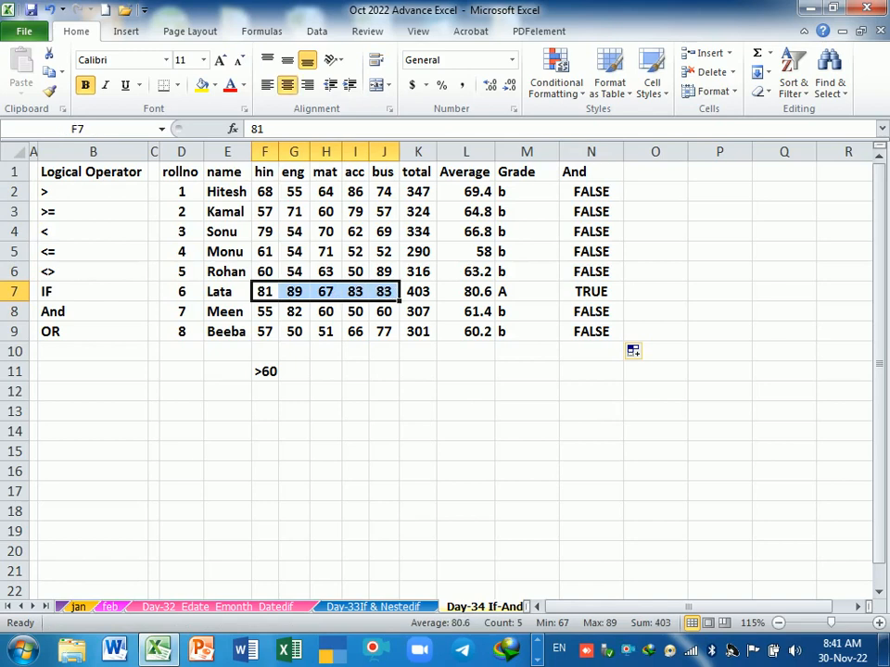
click(273, 277)
click(294, 278)
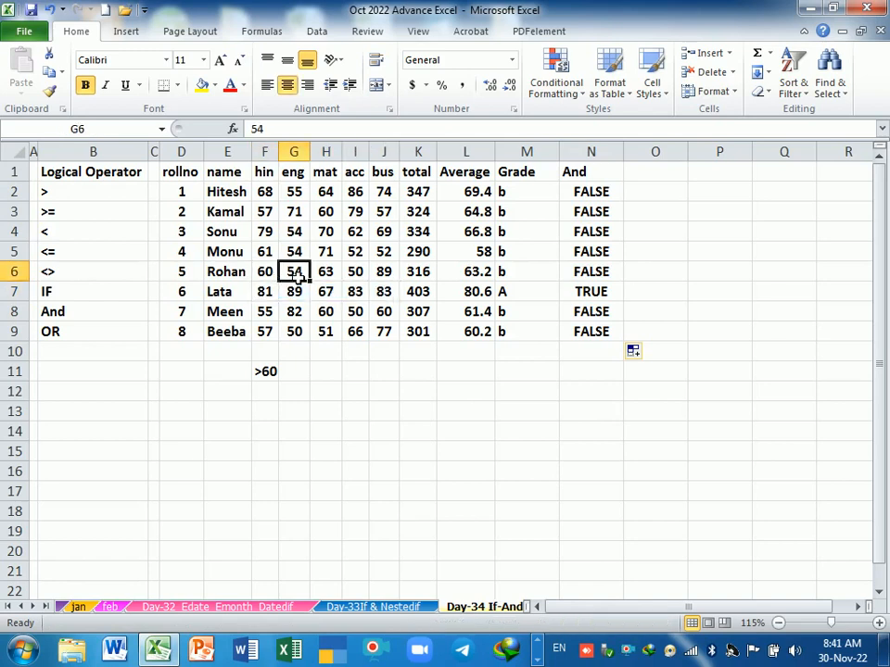
click(358, 277)
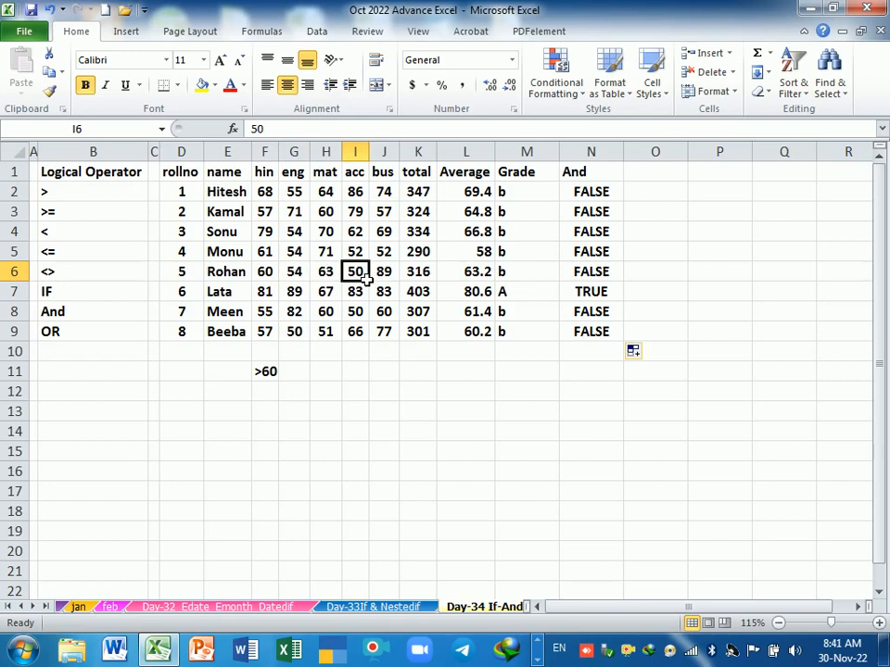
Step: Change the eng mark of roll number 1 in cell G2 to 65
click(295, 193)
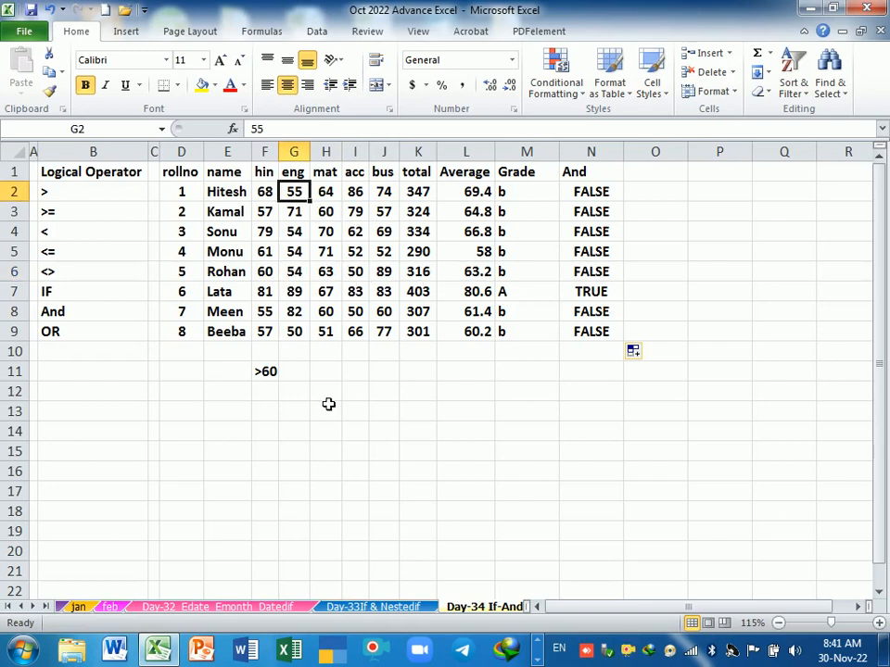
text(65)
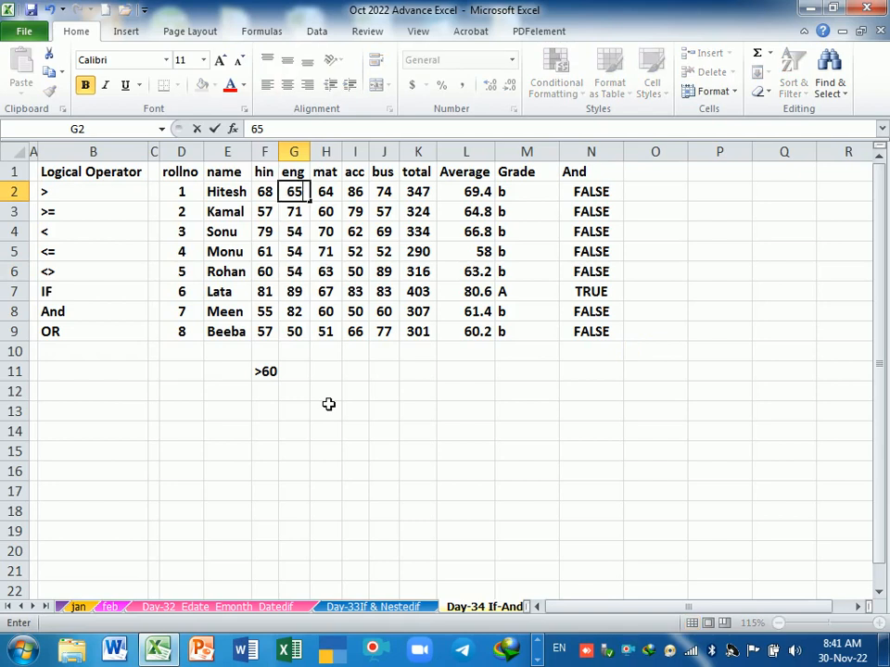
key(Return)
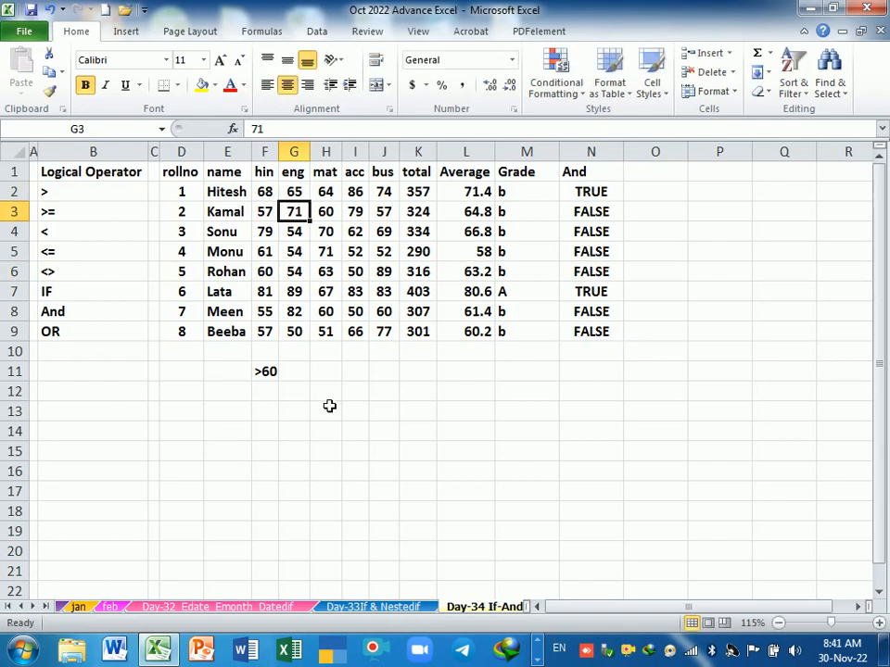
click(505, 377)
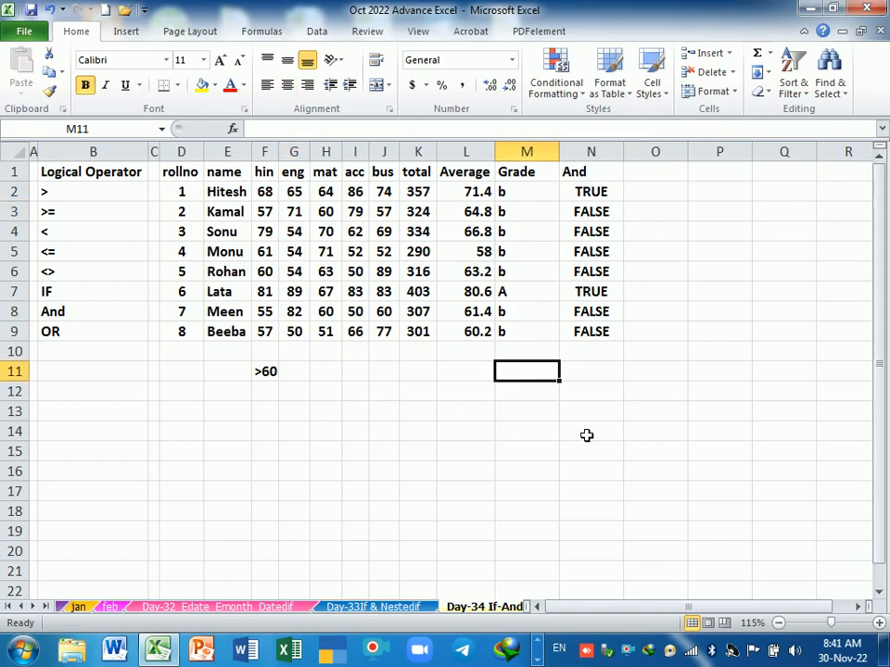
text(=and)
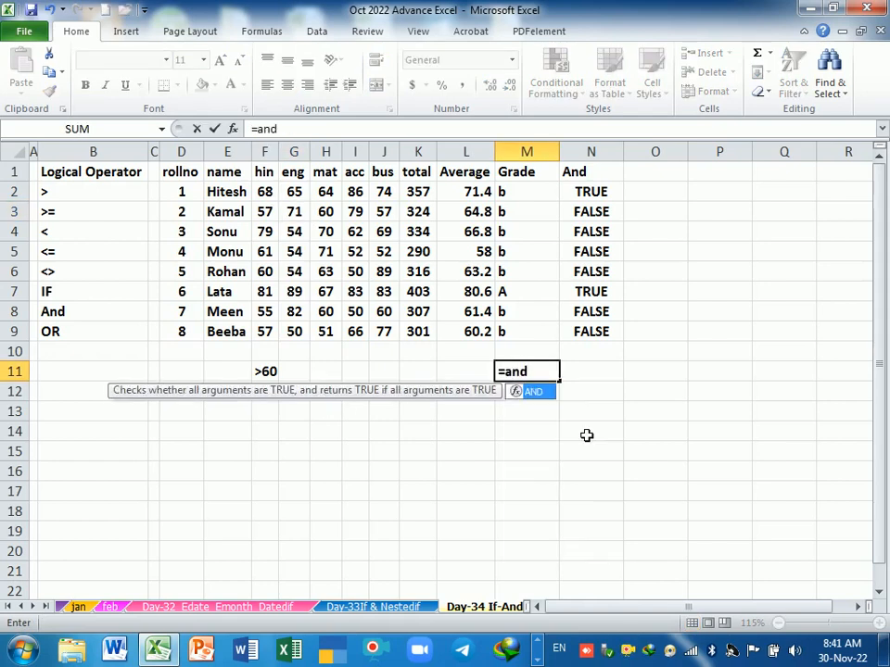
key(BackSpace)
text(d)
key(BackSpace)
key(BackSpace)
key(BackSpace)
key(BackSpace)
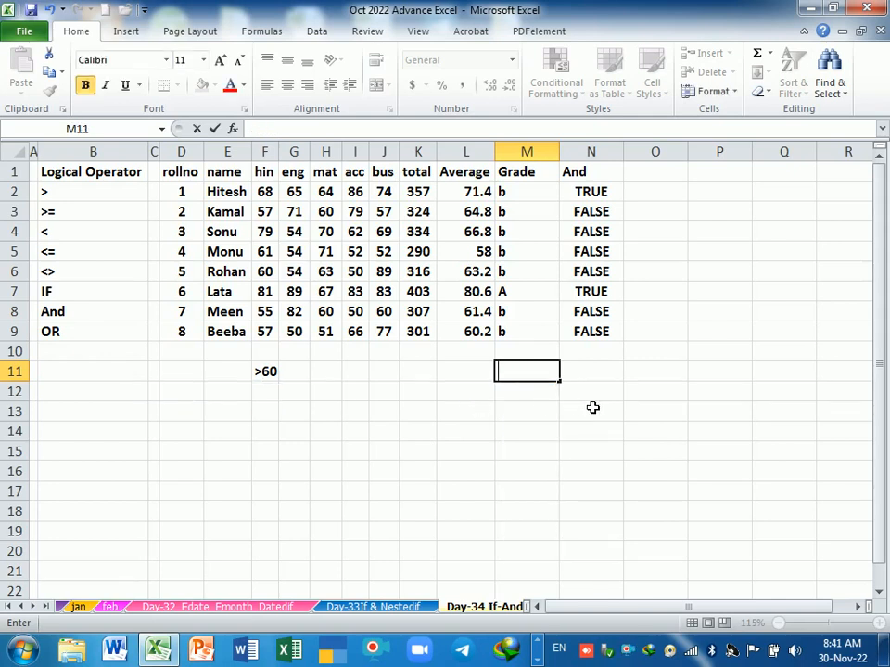
click(593, 407)
Step: Examine the AND formulas in cells N2 and N3 and the marks they reference, leaving both formulas as they are
double_click(603, 194)
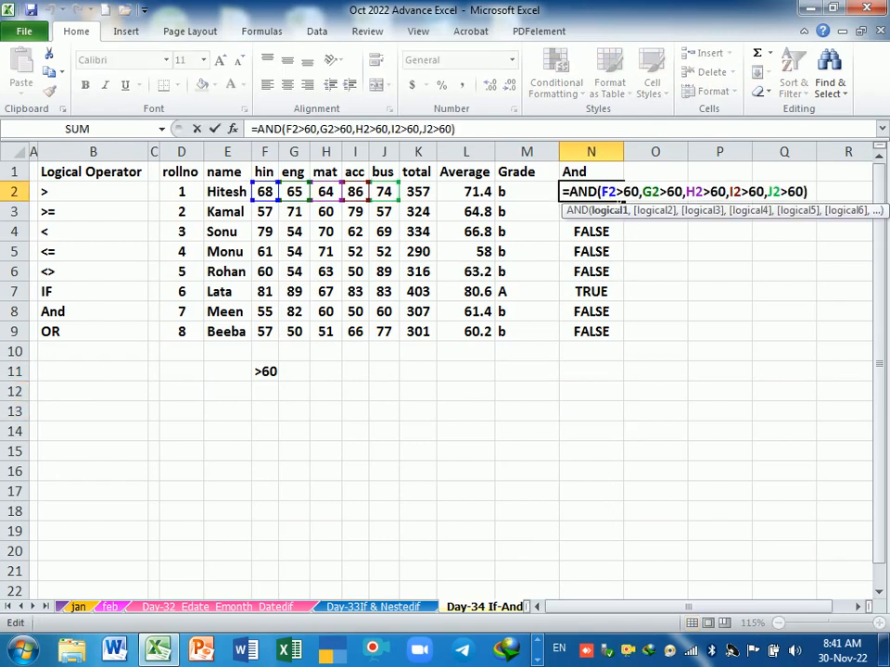
click(808, 192)
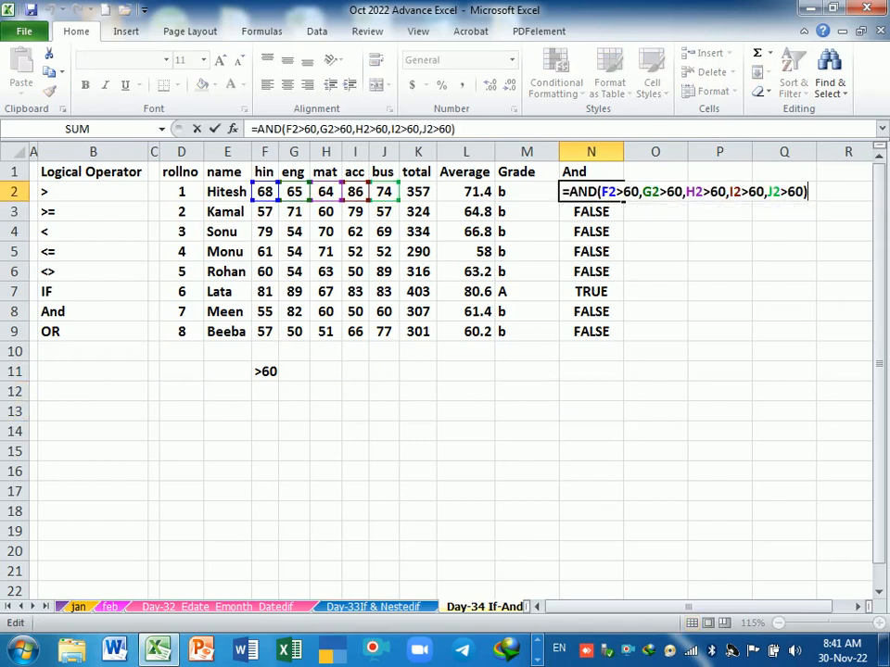
key(Return)
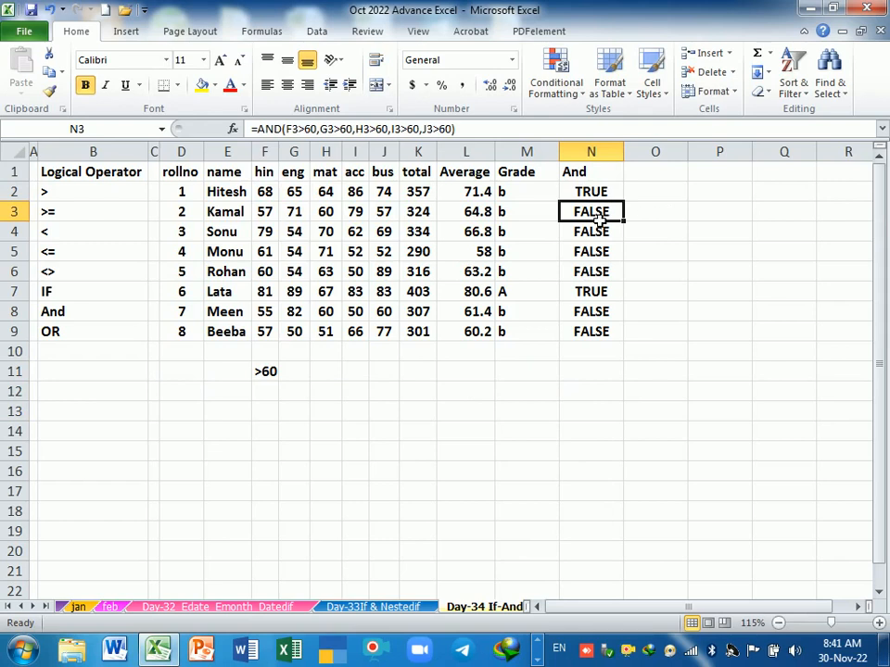
double_click(601, 218)
key(Return)
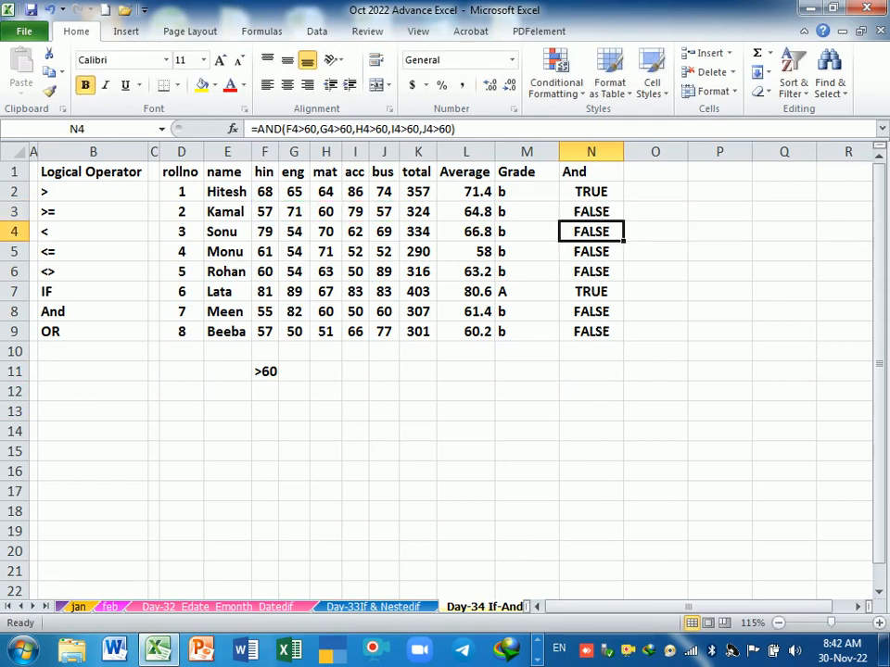
Step: Enter 1 in cell N12 and 0 in cell N13, and clear both cells again
click(598, 395)
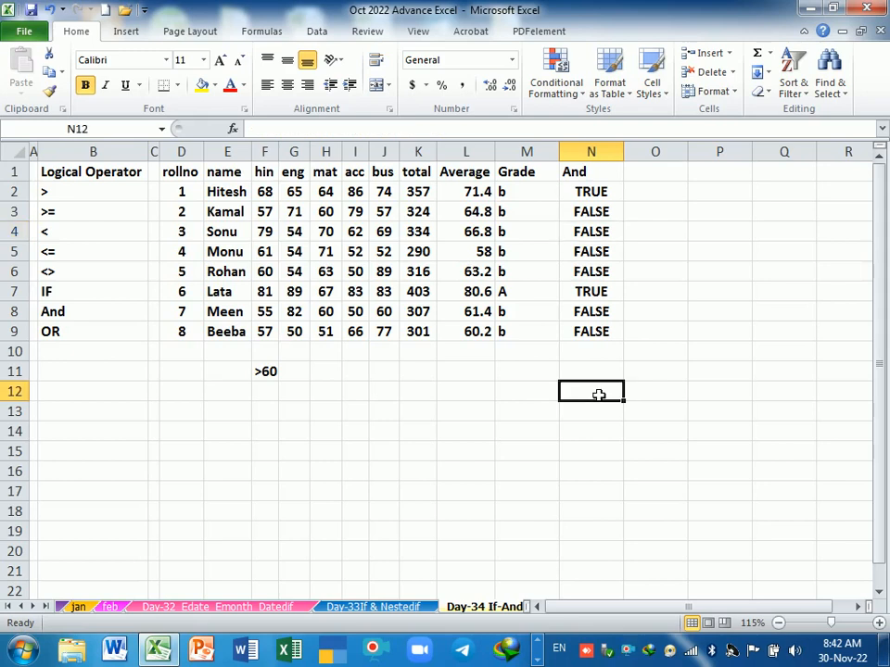
text(1)
key(Return)
text(0)
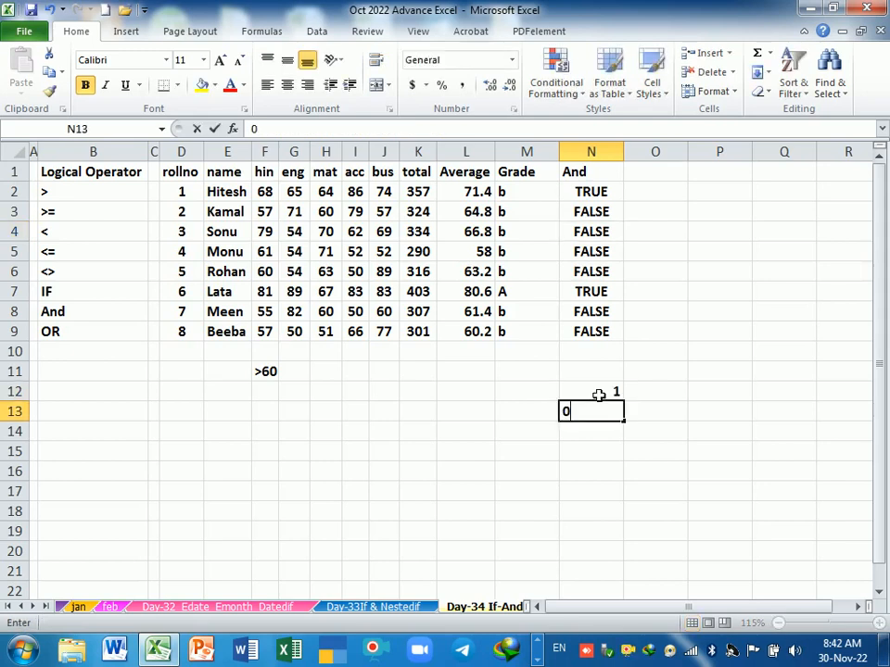
key(Return)
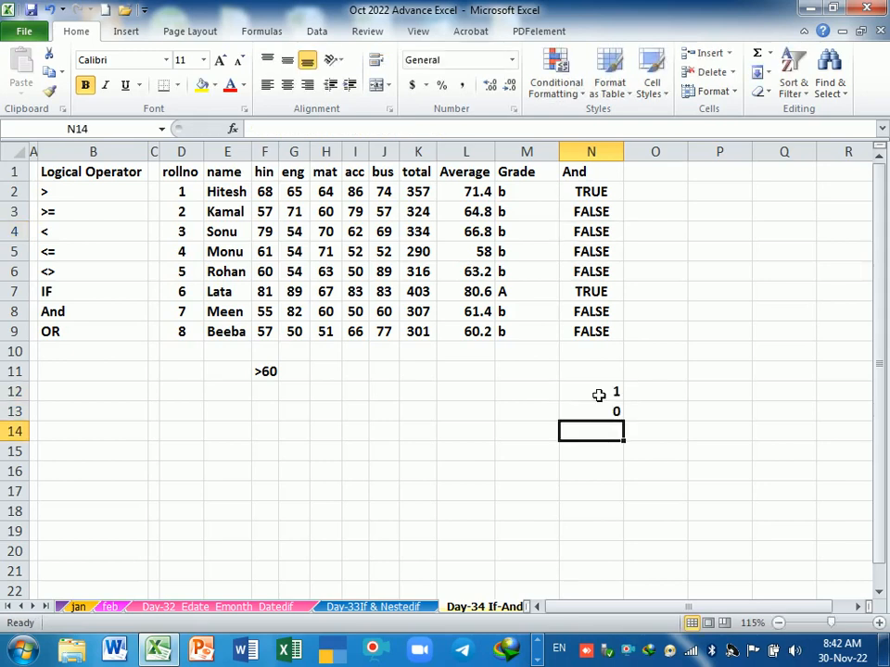
drag(600, 393, 609, 411)
key(Delete)
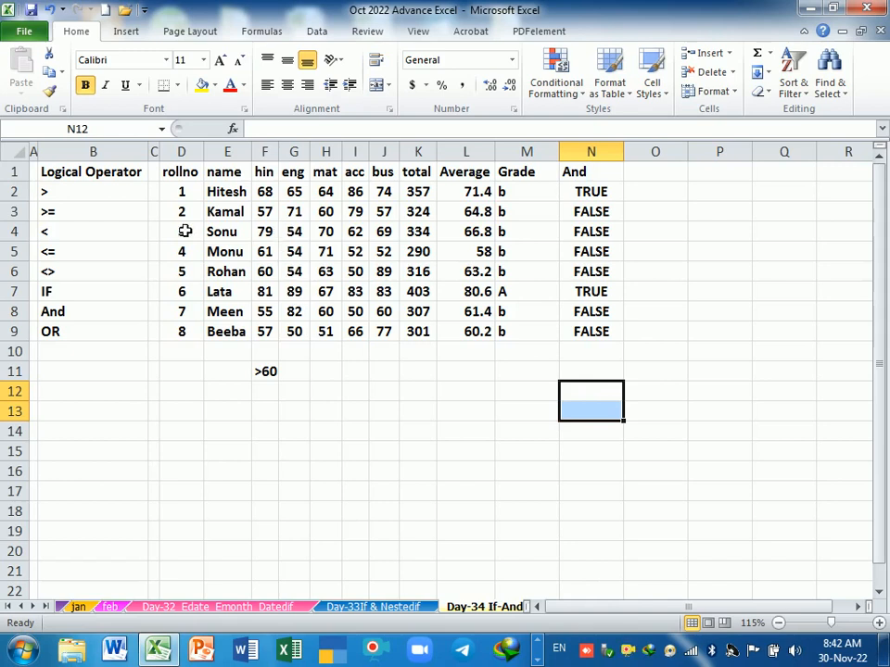
Step: Copy the AND expression from the formula in N2 without its equals sign, keeping the cell's formula intact
click(598, 197)
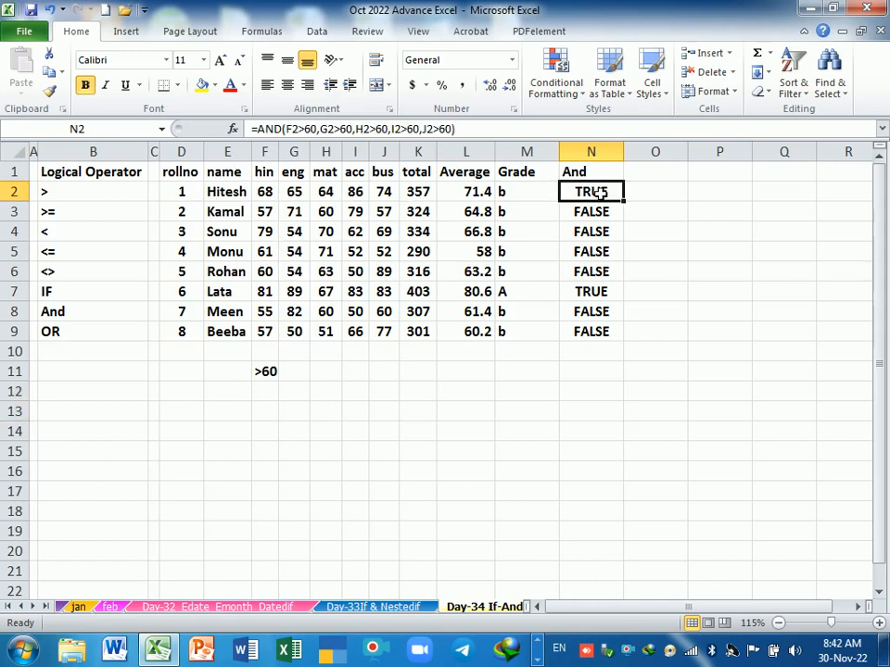
double_click(598, 192)
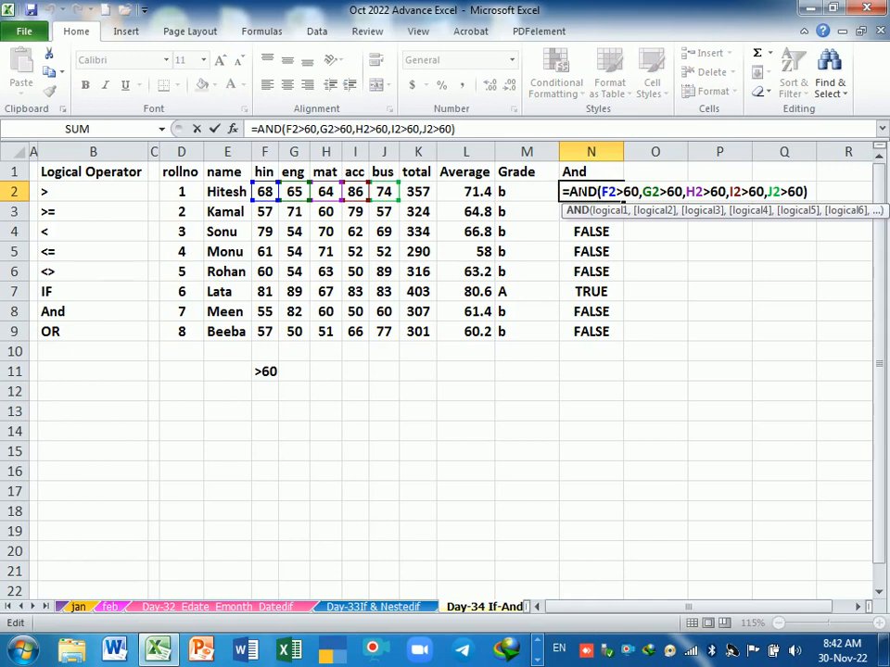
mouse_move(569, 191)
mouse_down()
mouse_move(633, 192)
mouse_move(563, 191)
mouse_up()
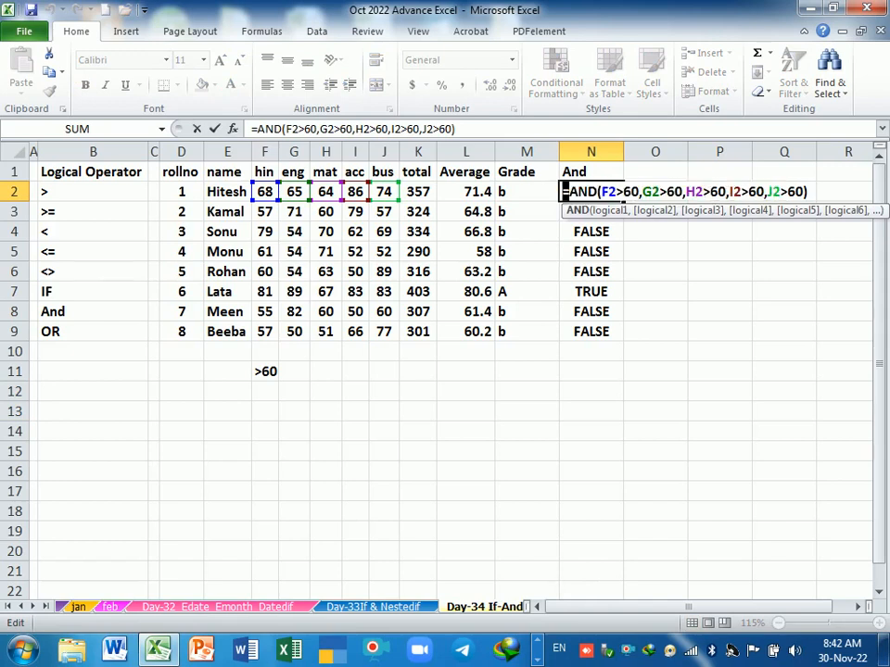
right_click(542, 195)
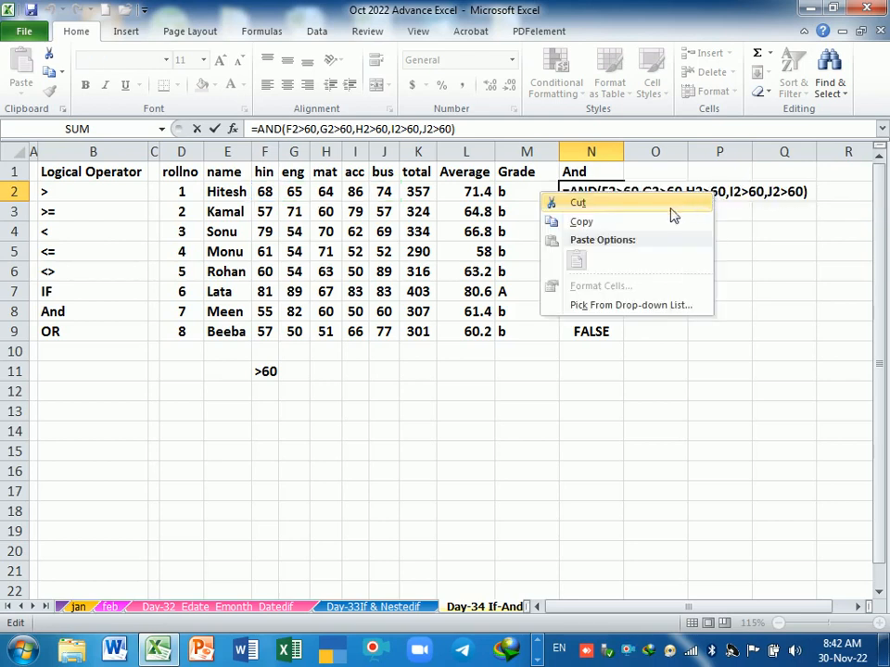
click(593, 222)
key(Return)
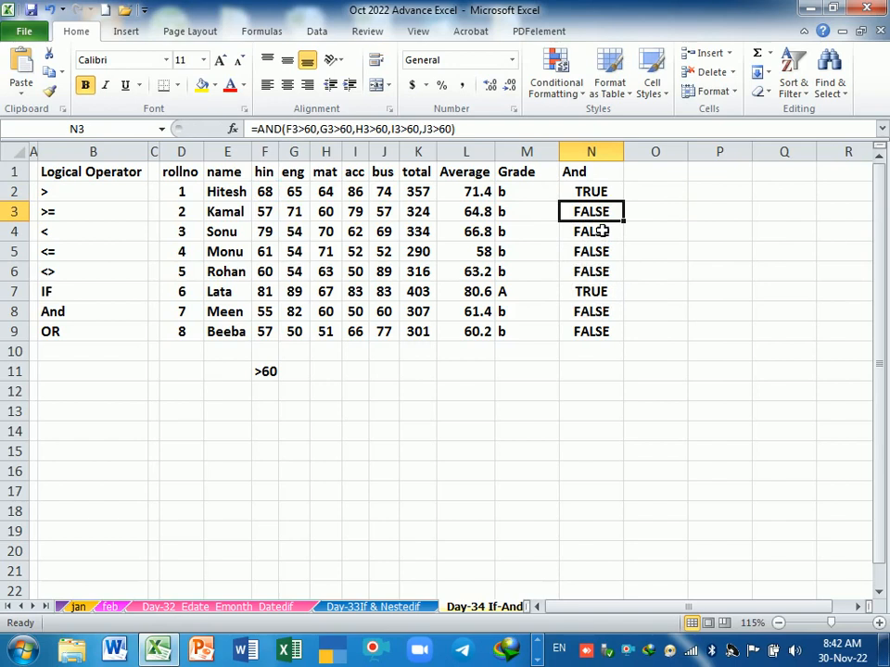
Step: Add the column header if+and in cell O1
click(674, 173)
text(if)
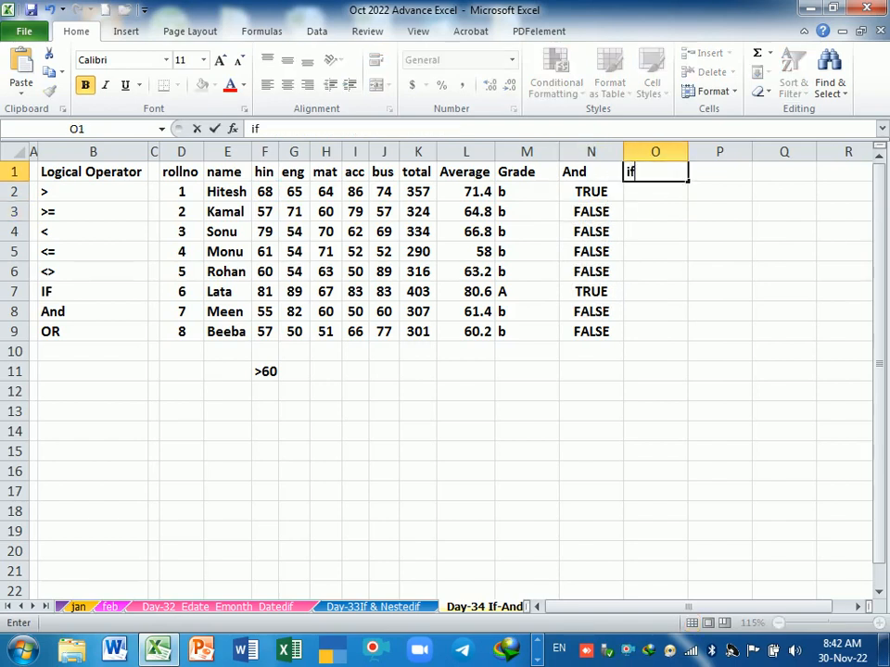
text(+and)
key(Return)
Step: Start an IF formula in O2 and paste the copied AND expression as its logical test
text(=)
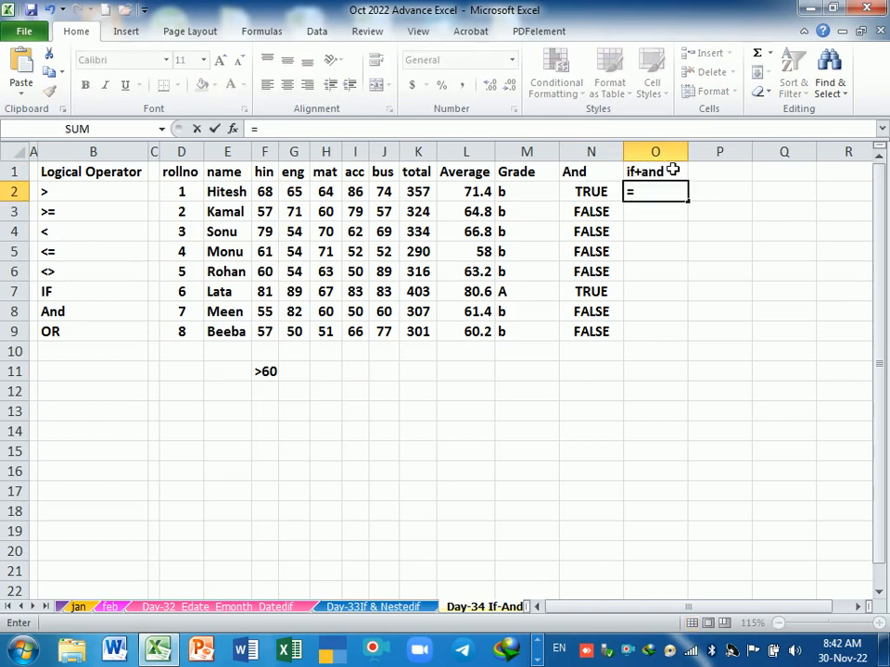
text(if)
key(Tab)
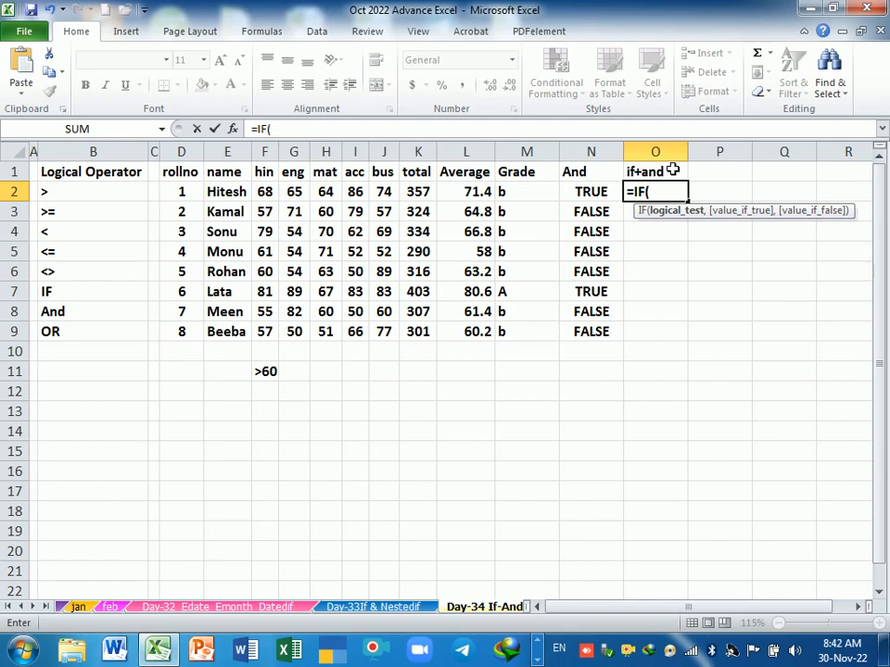
key(ctrl+v)
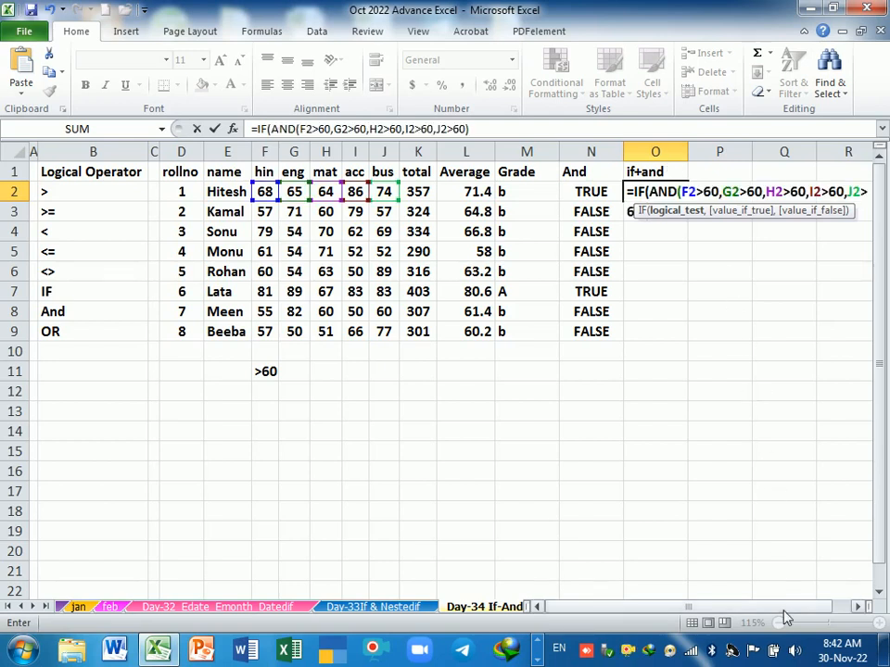
drag(815, 607, 827, 609)
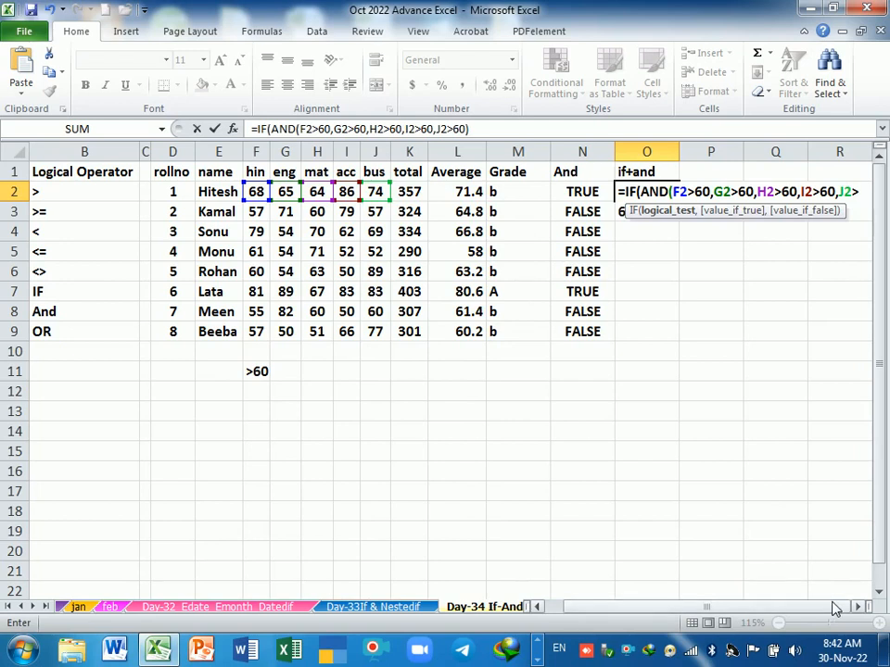
click(858, 608)
click(858, 610)
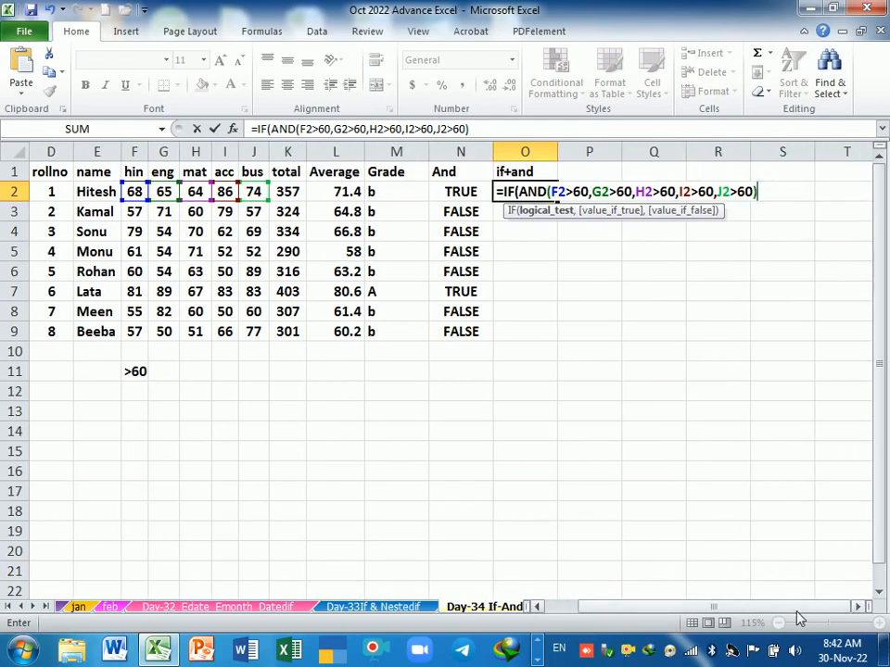
click(858, 608)
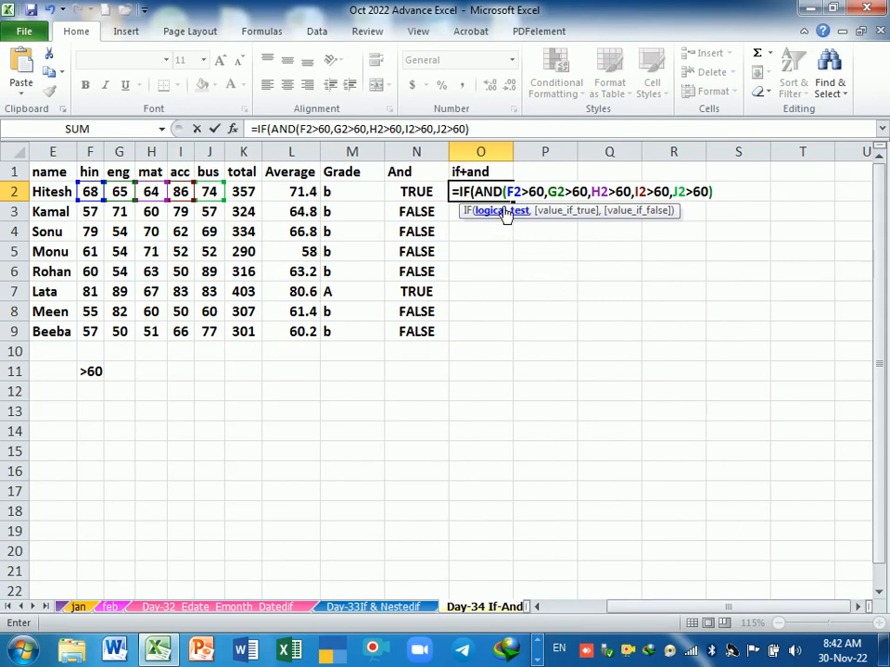
Step: Complete the IF formula in O2 with "Pass" for true and "Fail" for false, and commit it
text(,)
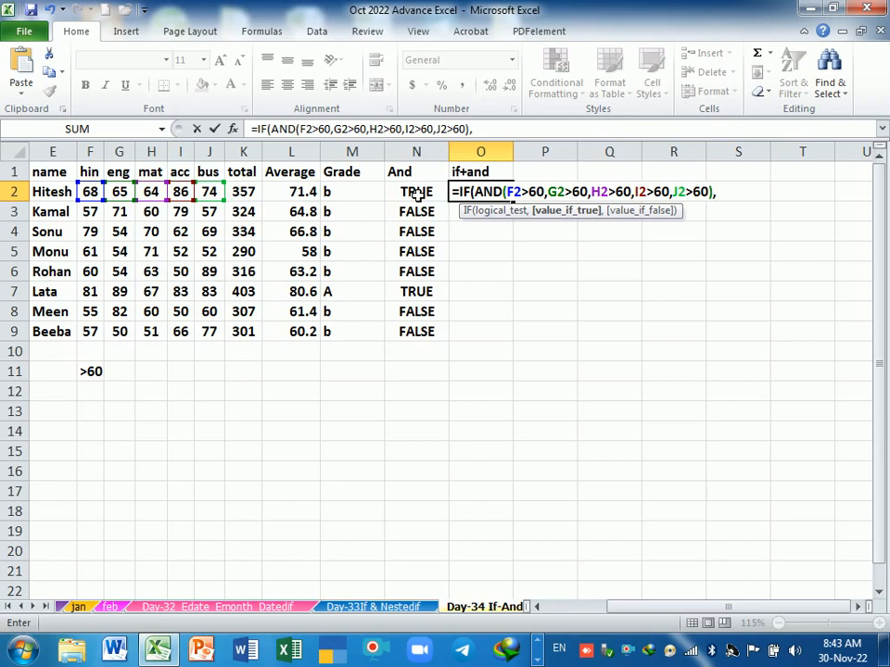
text("Pass)
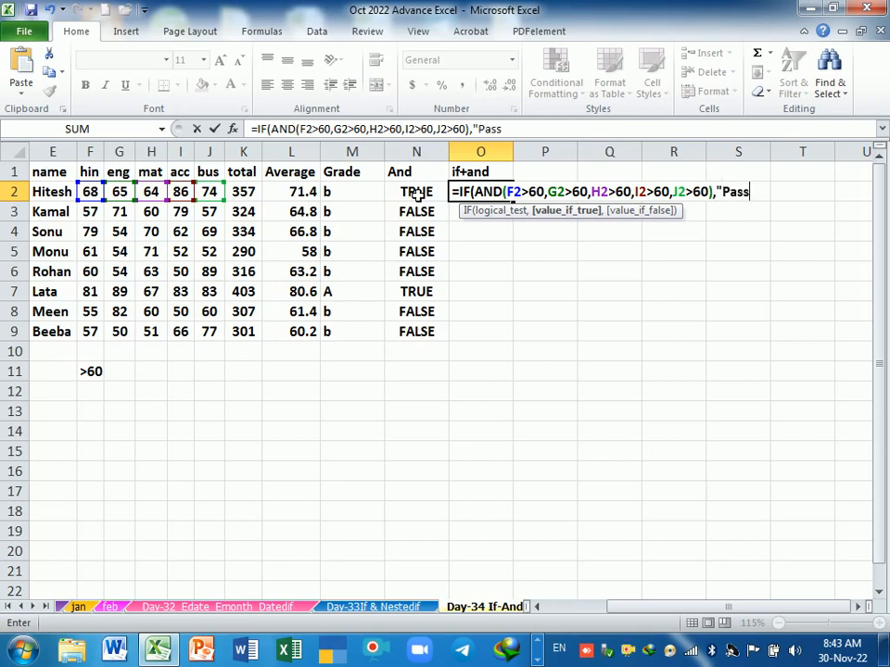
text(",")
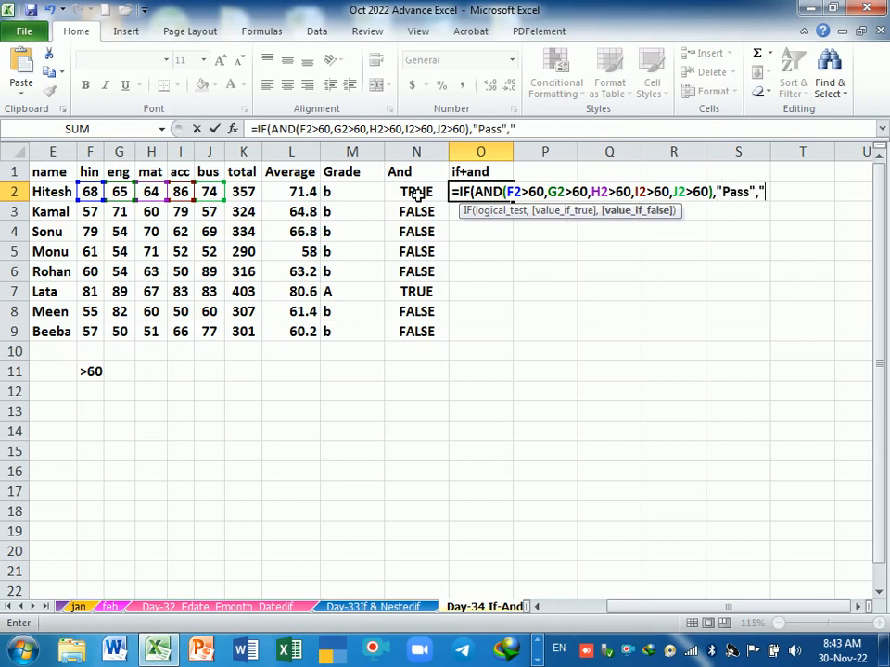
text(Fail"))
key(Return)
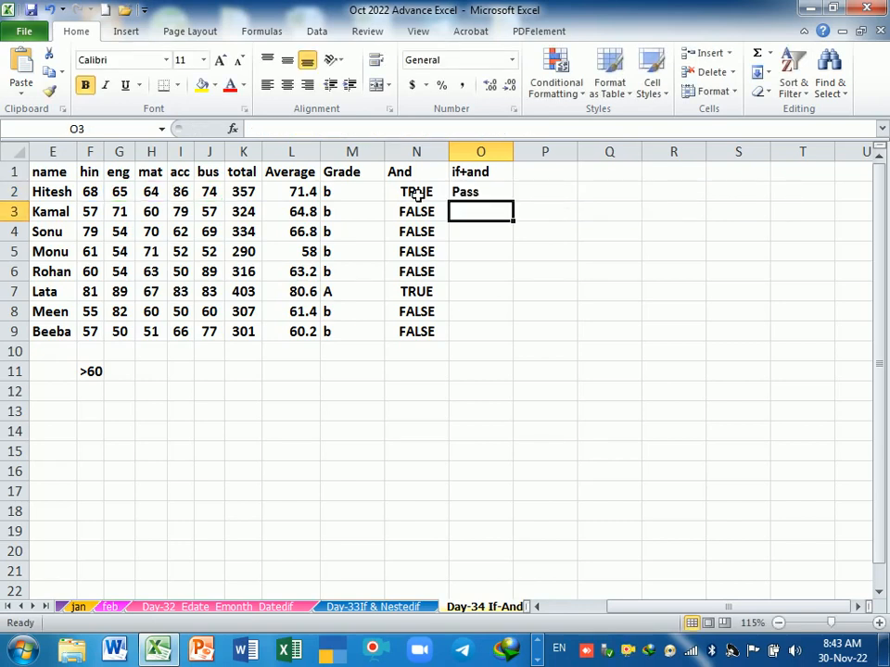
Step: Fill the IF formula from O2 down to O9, and clear the whole range again
drag(417, 192, 464, 193)
drag(435, 292, 473, 293)
click(478, 195)
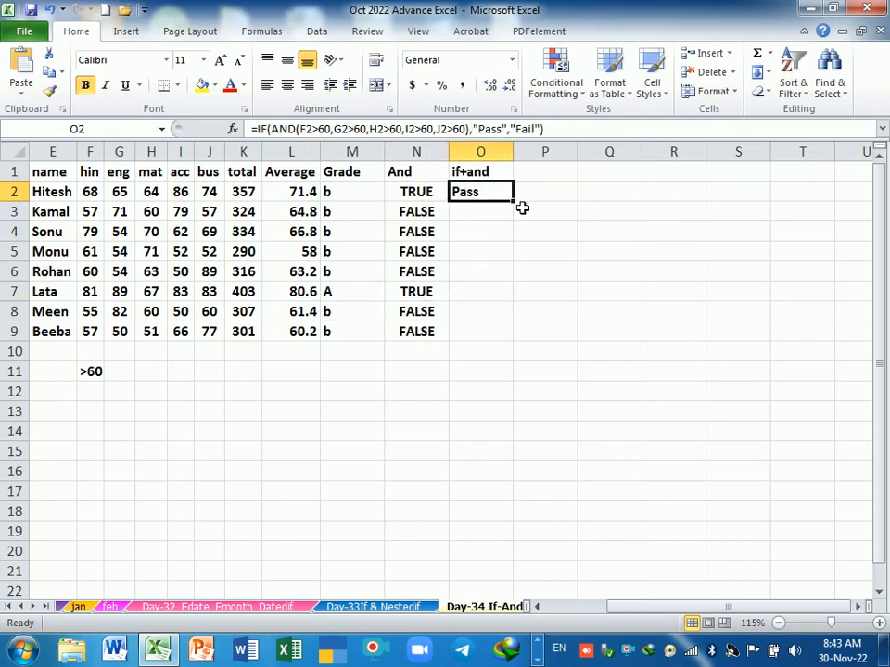
drag(519, 210, 521, 342)
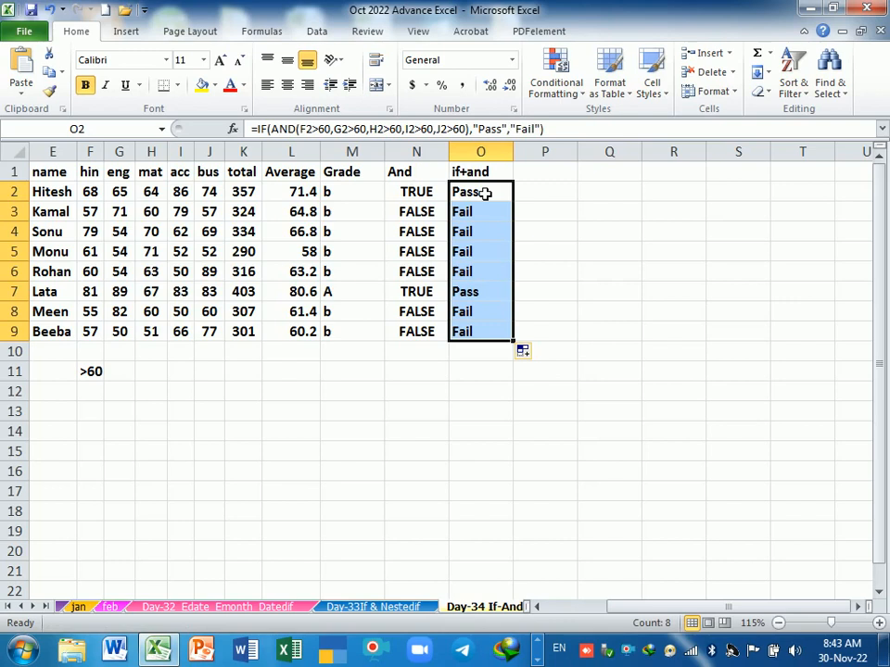
key(Delete)
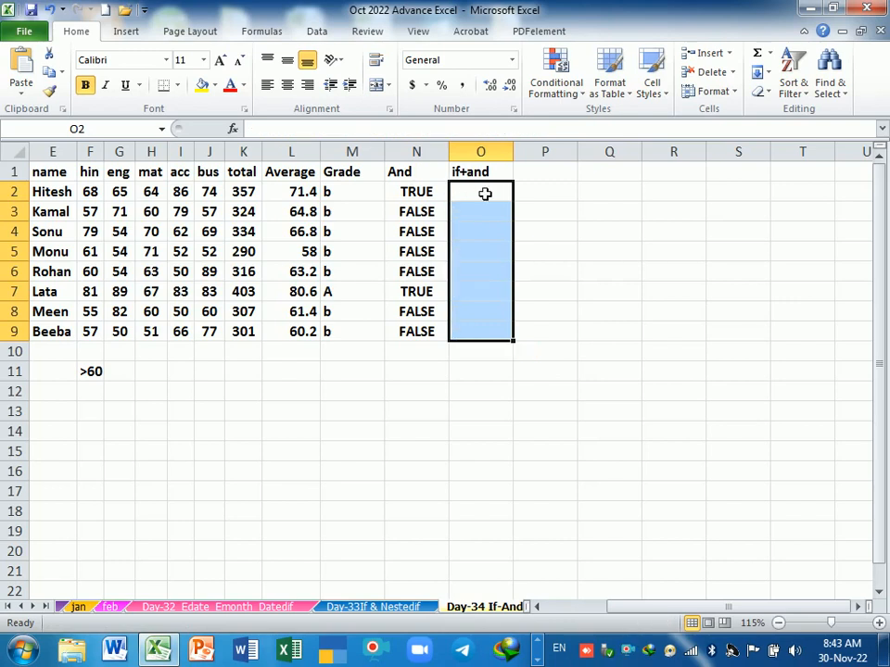
Step: Start a formula in O2 with an AND function nested as the logical test of IF
text(=if)
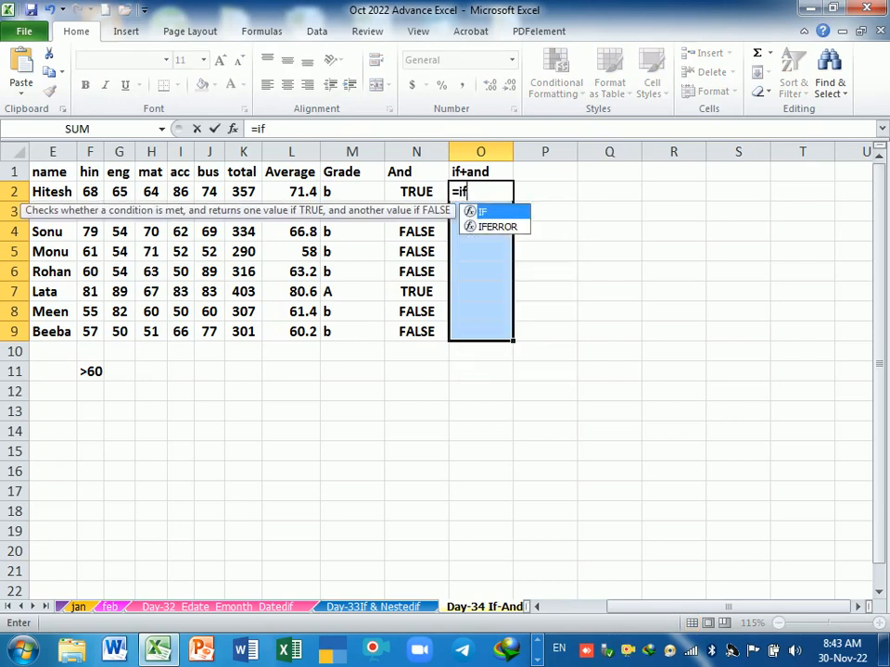
key(Tab)
text(nad)
key(Return)
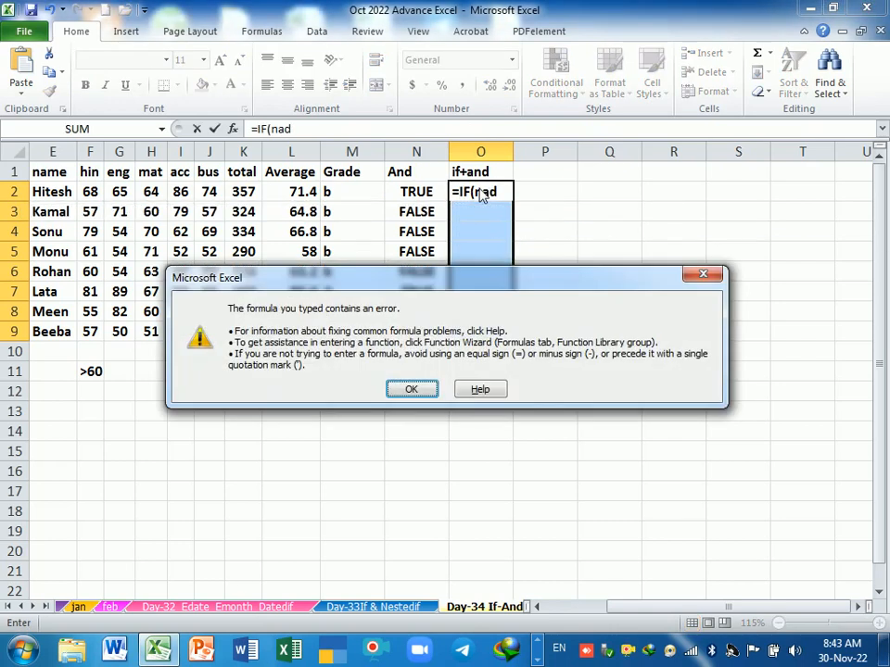
key(Return)
key(BackSpace)
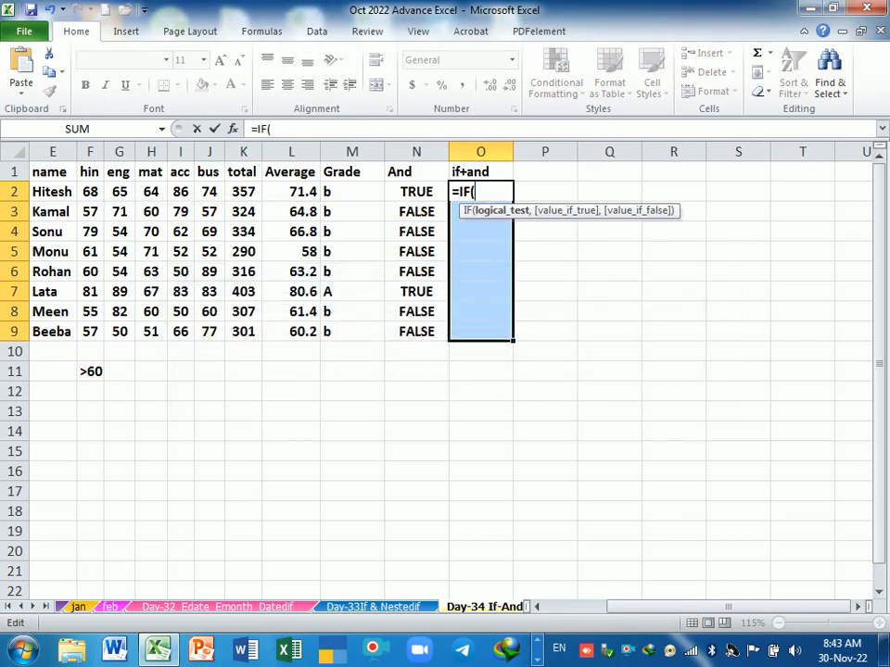
text(and)
key(Tab)
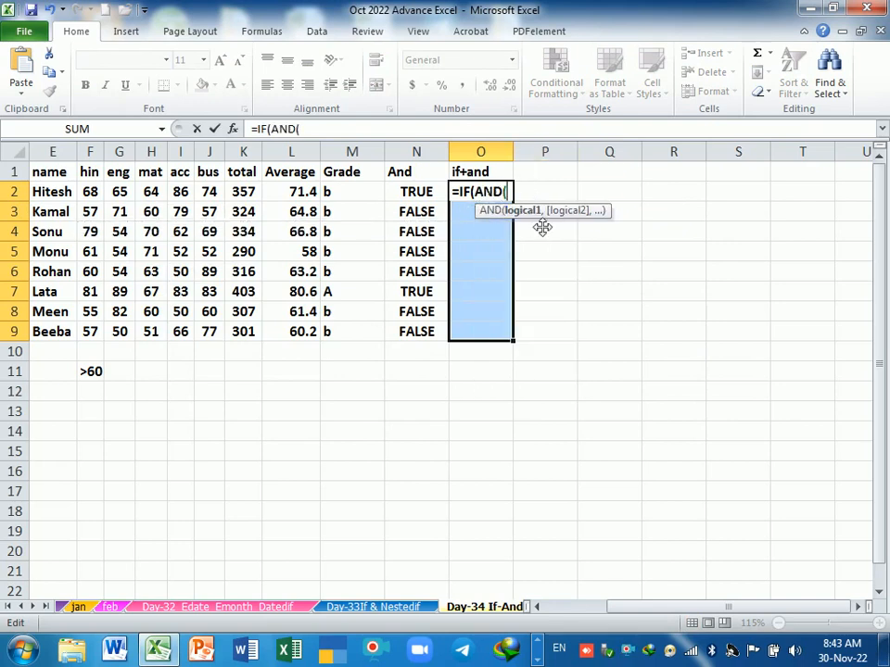
Step: Enter the conditions F2>60, G2>60, H2>60, I2>60 and J2>60 in the nested AND function and close it
click(99, 202)
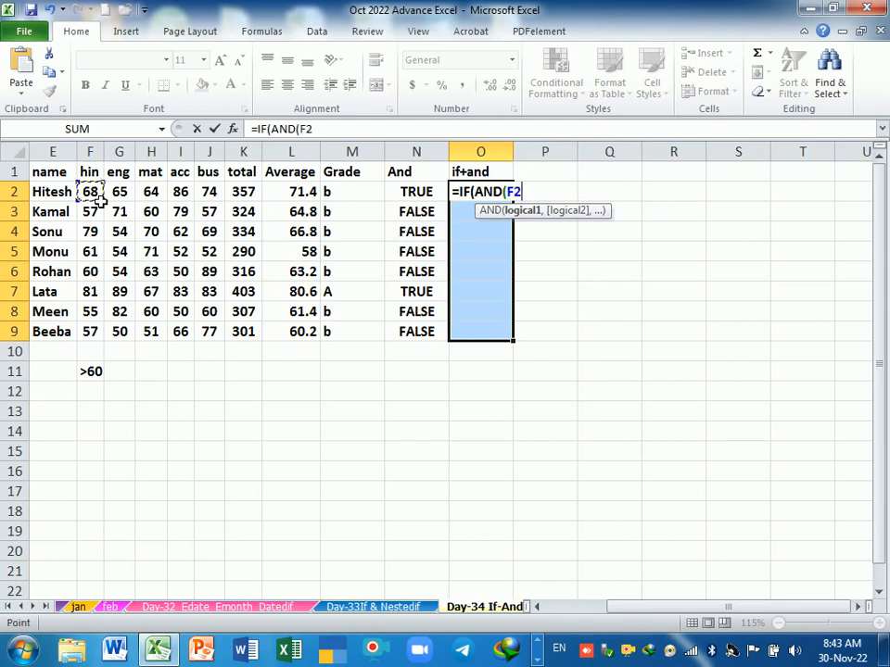
text(>60,)
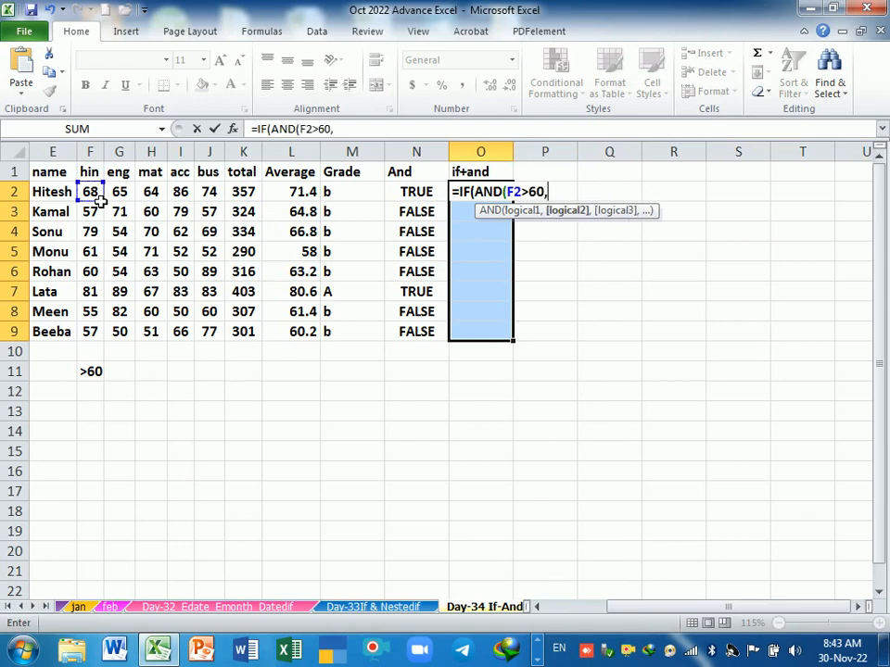
click(123, 198)
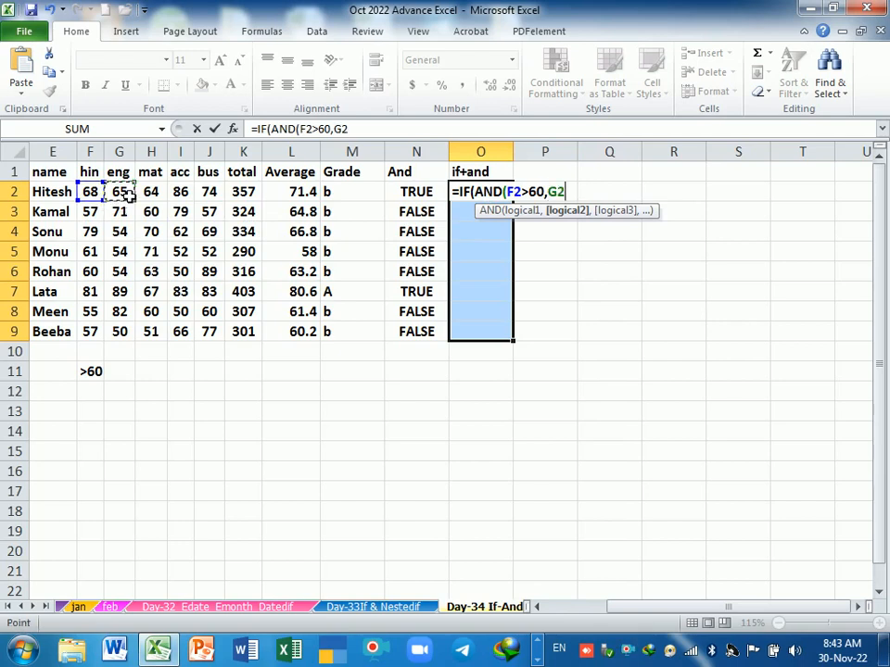
text(>60)
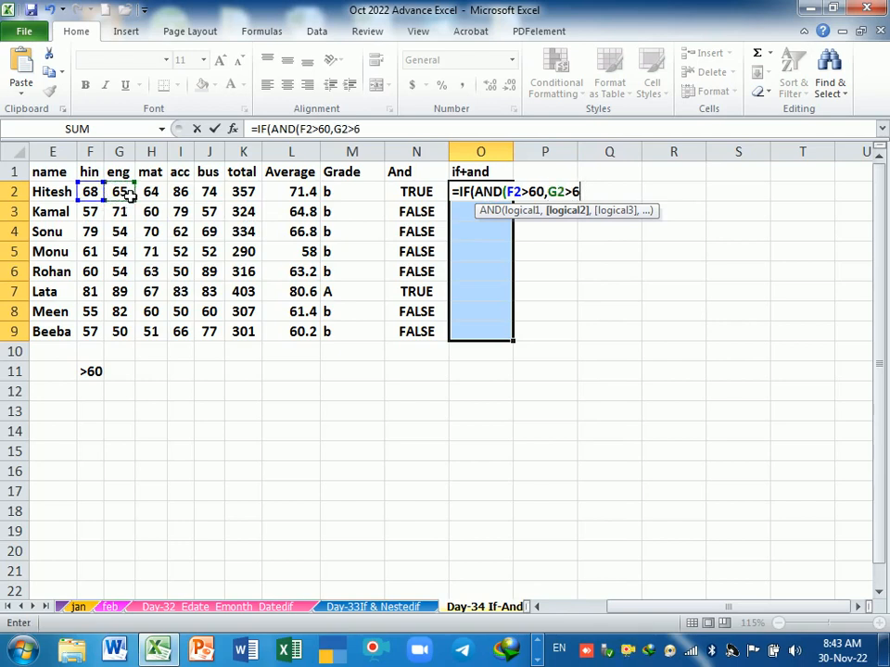
text(,)
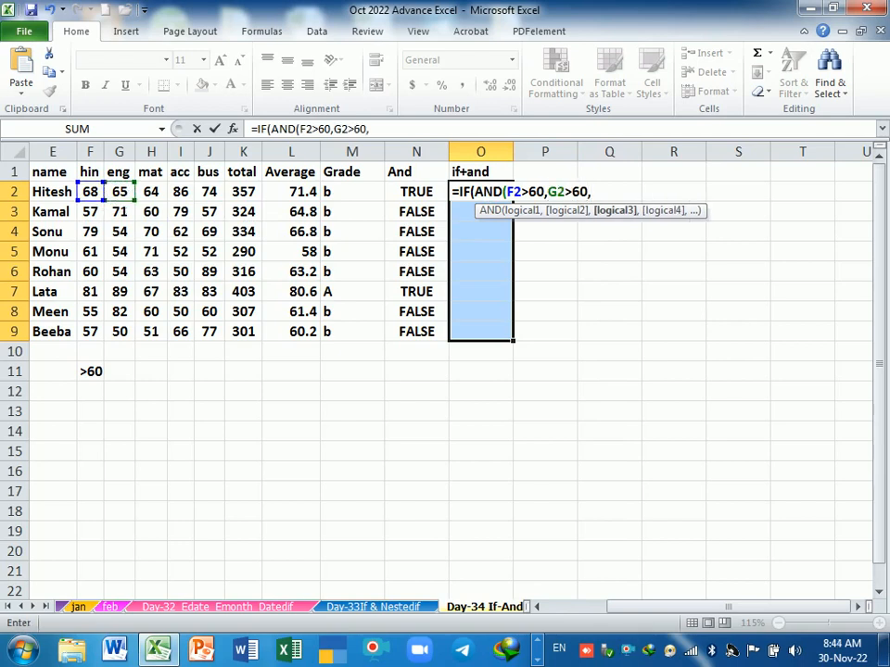
click(157, 192)
text(>)
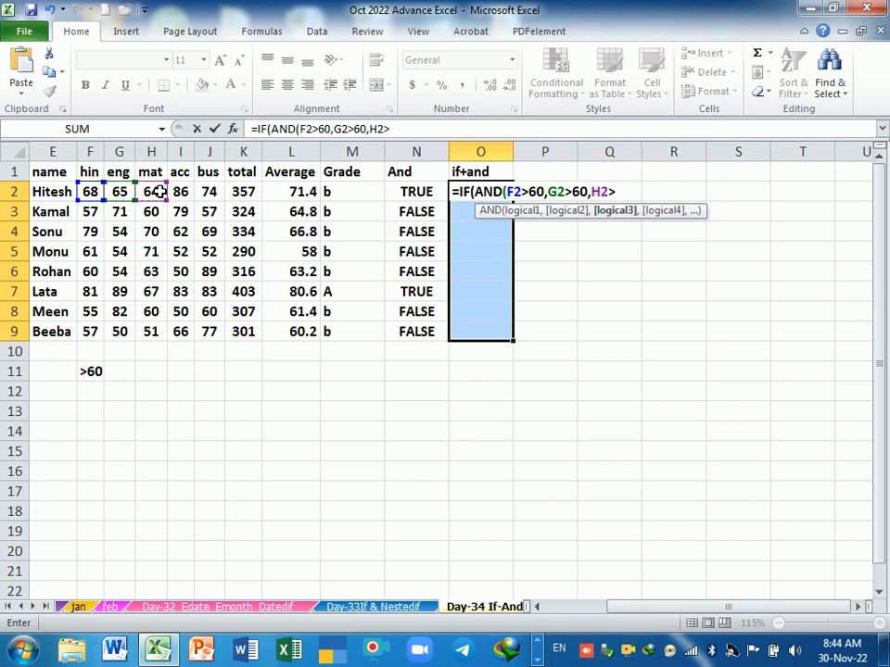
text(60,)
click(180, 197)
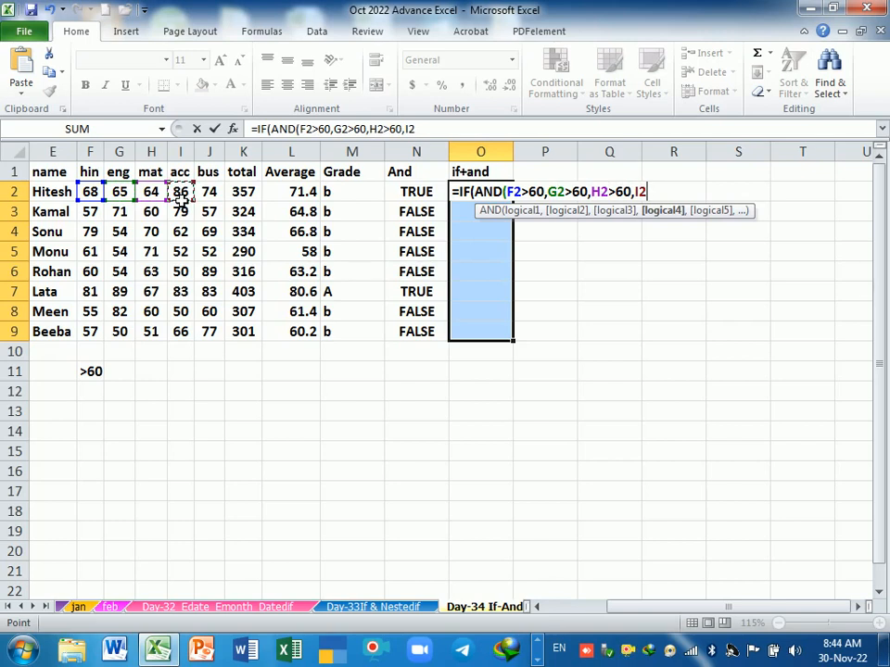
text(>60,)
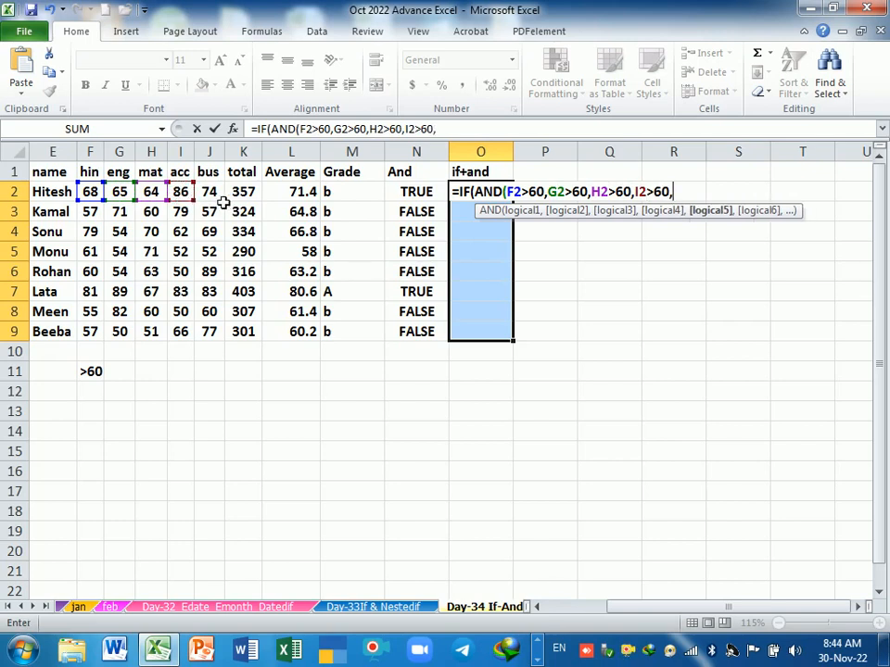
click(211, 195)
text(>60)
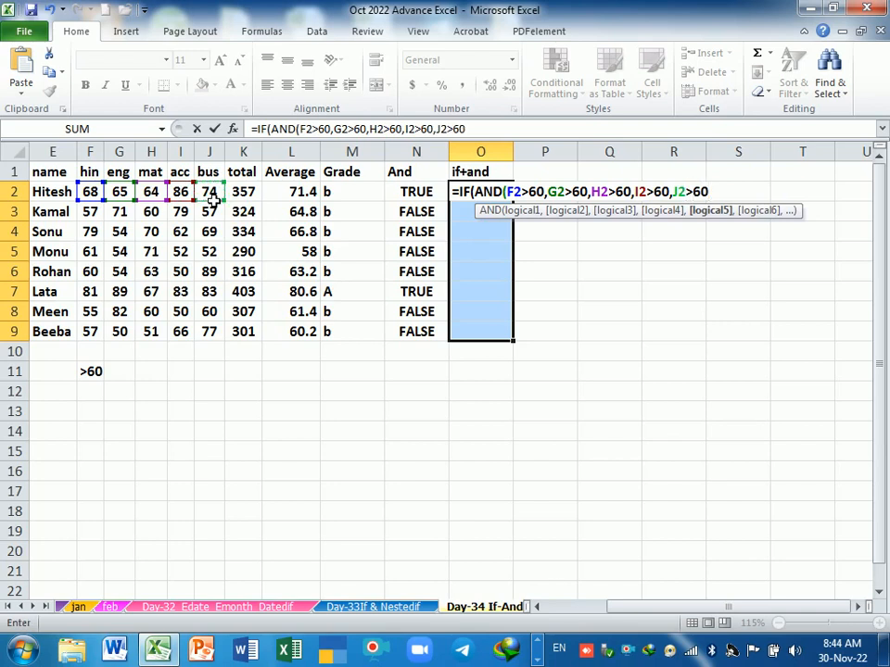
text())
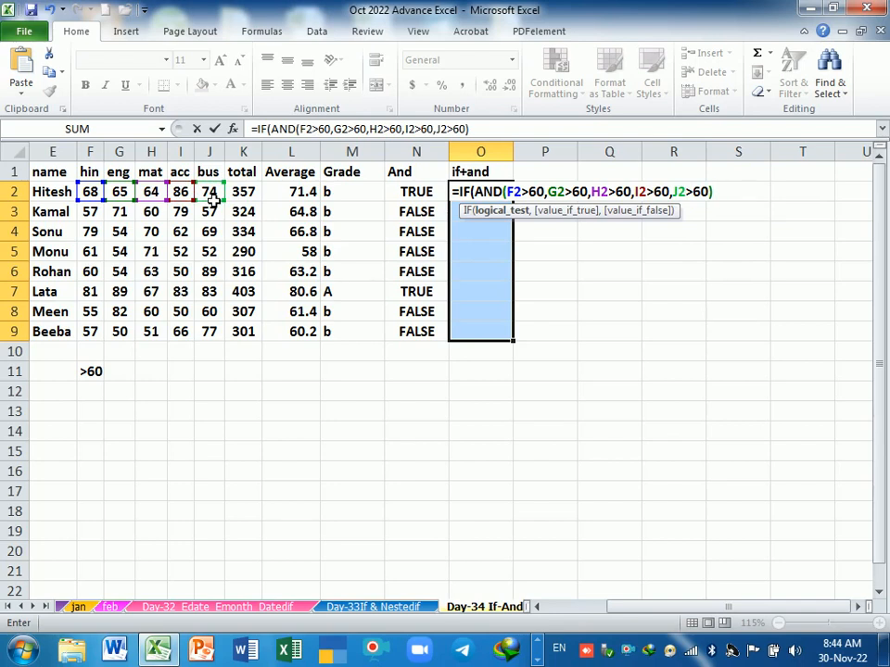
Step: Complete the IF formula in O2 with "pass" for true and "fail" for false, and commit it
text(,")
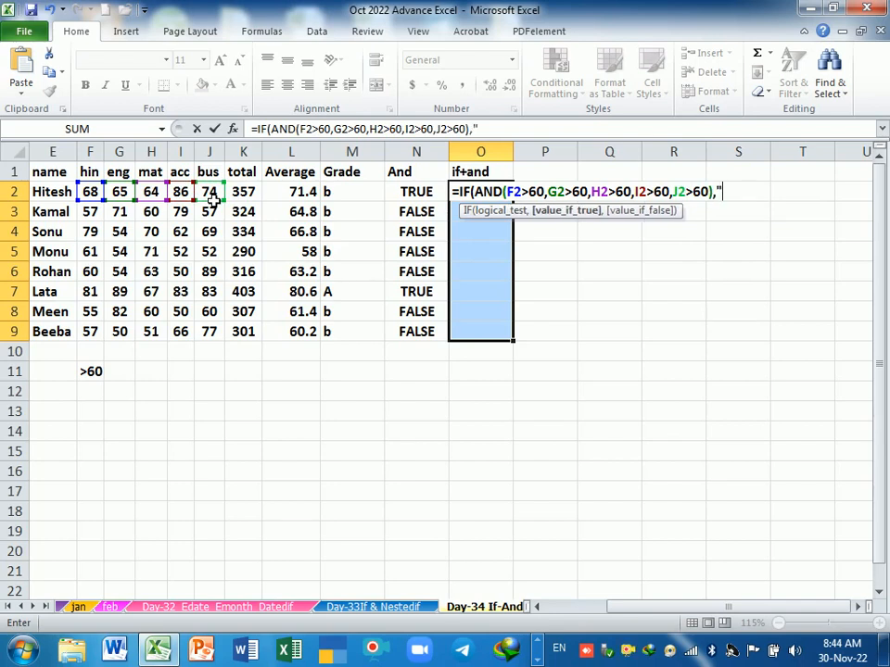
text(pass")
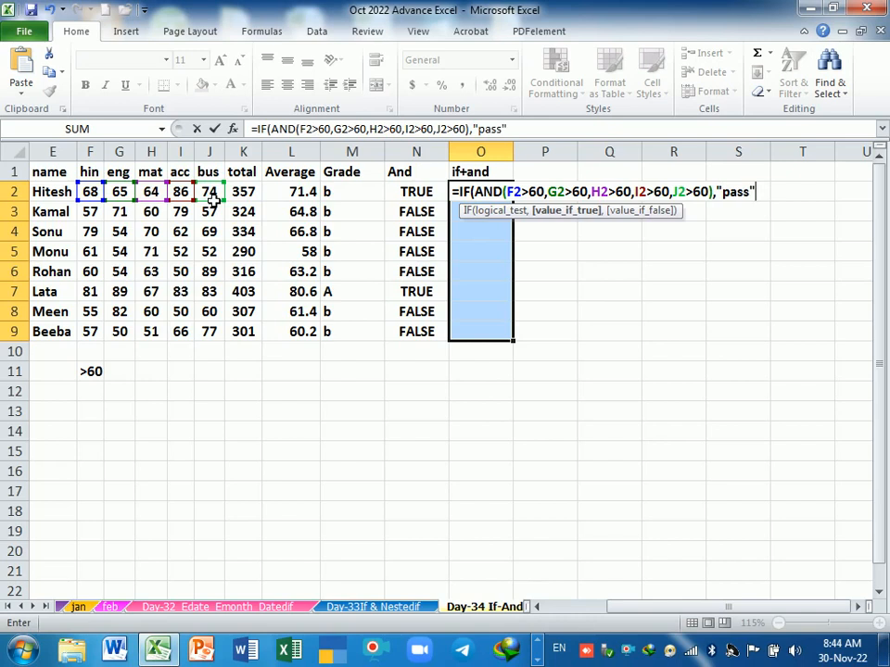
text(,"fail)
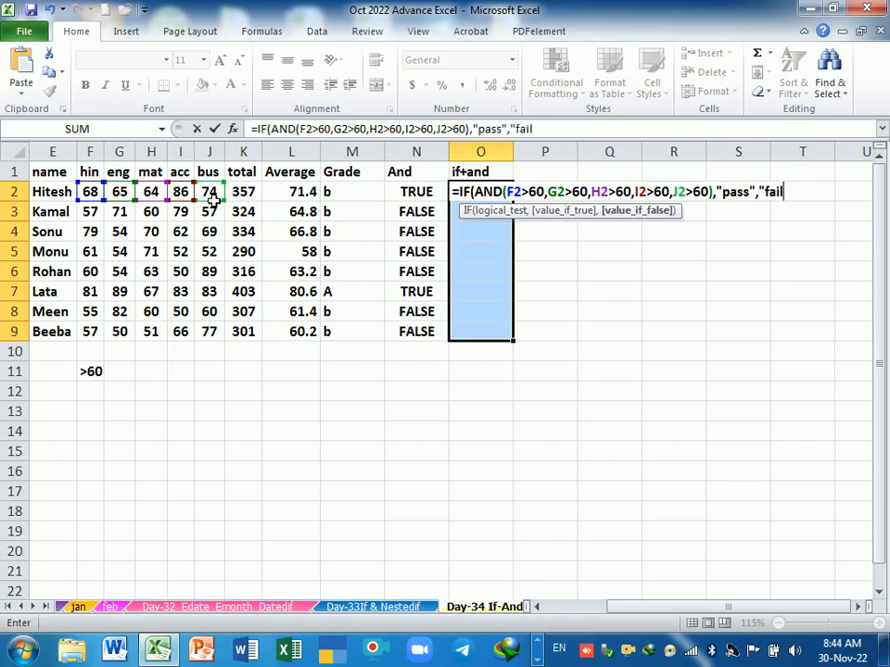
text("))
key(Return)
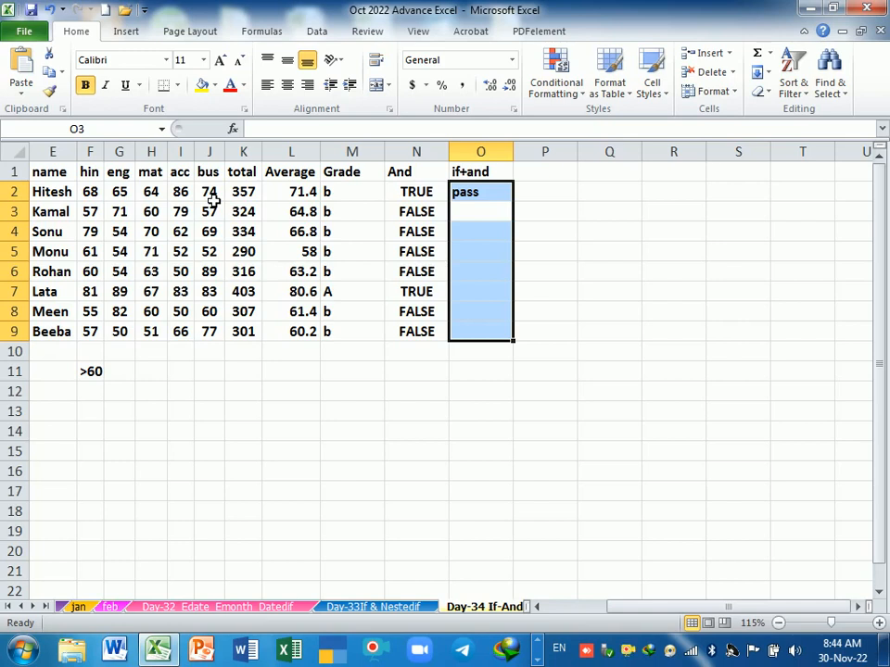
Step: Fill the IF formula from O2 down to O9 and widen column O slightly
click(481, 192)
drag(515, 204, 501, 342)
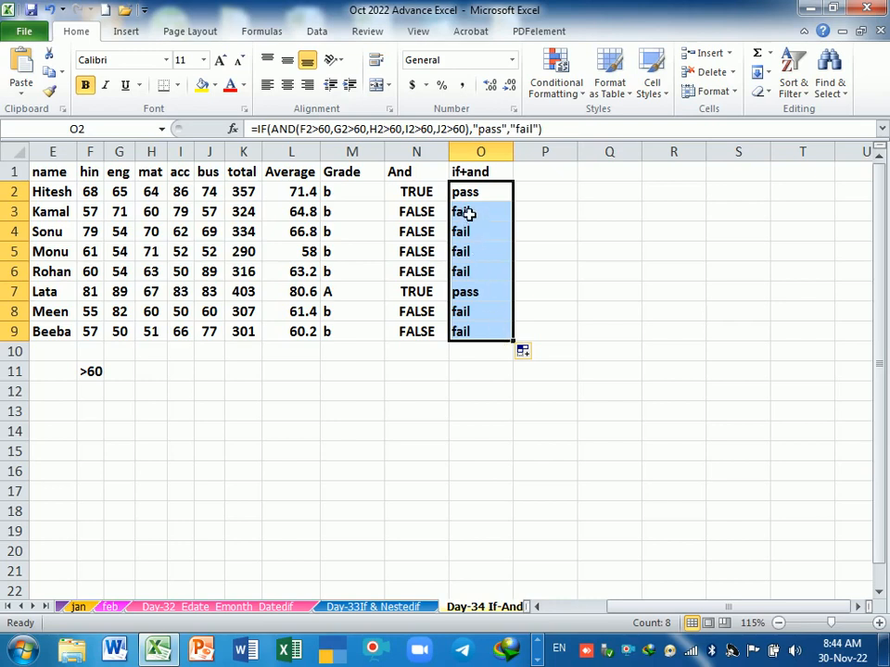
drag(523, 153, 548, 151)
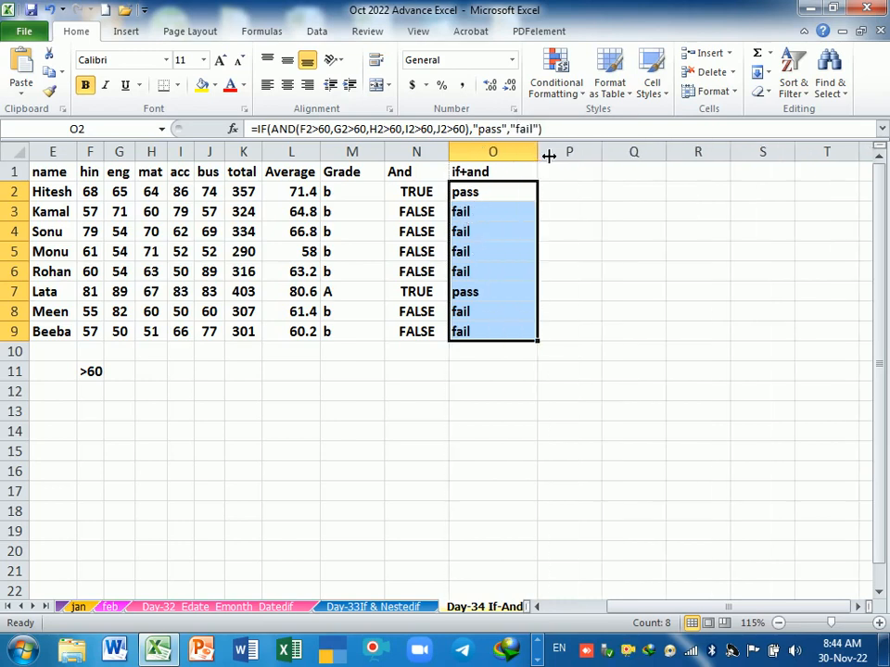
Step: Edit the formula in O2 to put E2&" "& before the IF function, joining the student's name to the result
double_click(499, 193)
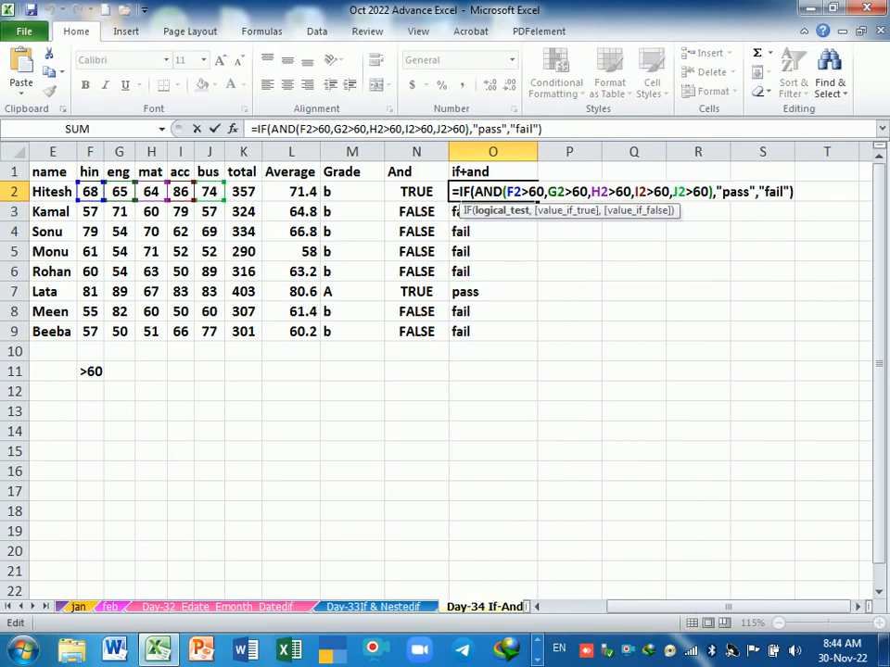
key(Left)
key(Left)
key(Left)
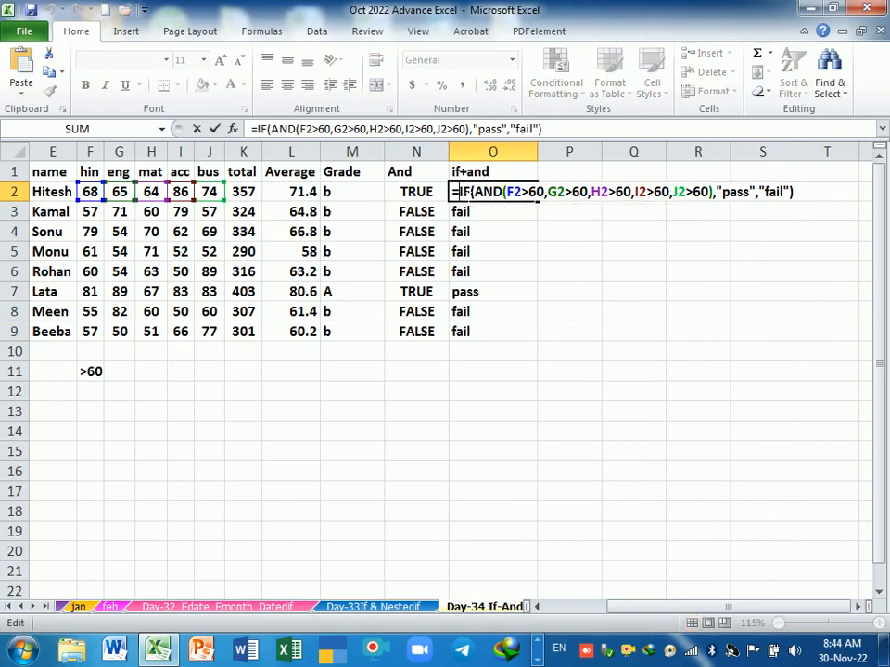
click(52, 196)
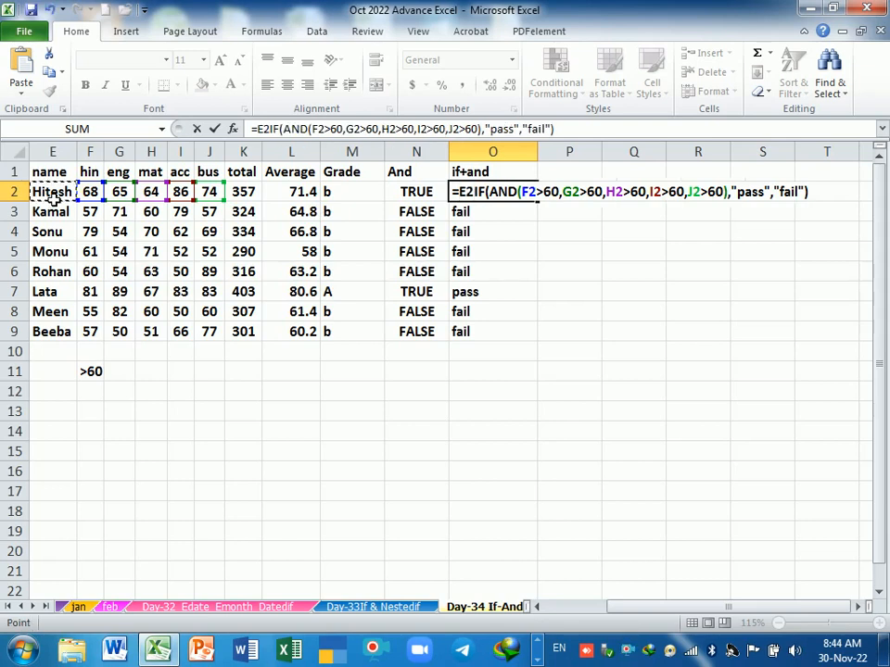
text(&)
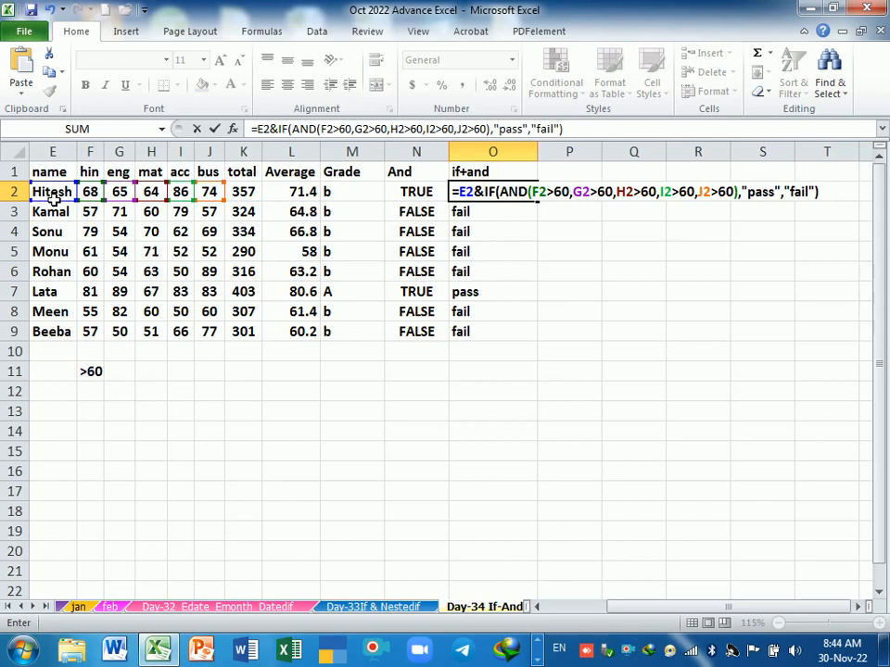
text(" " )
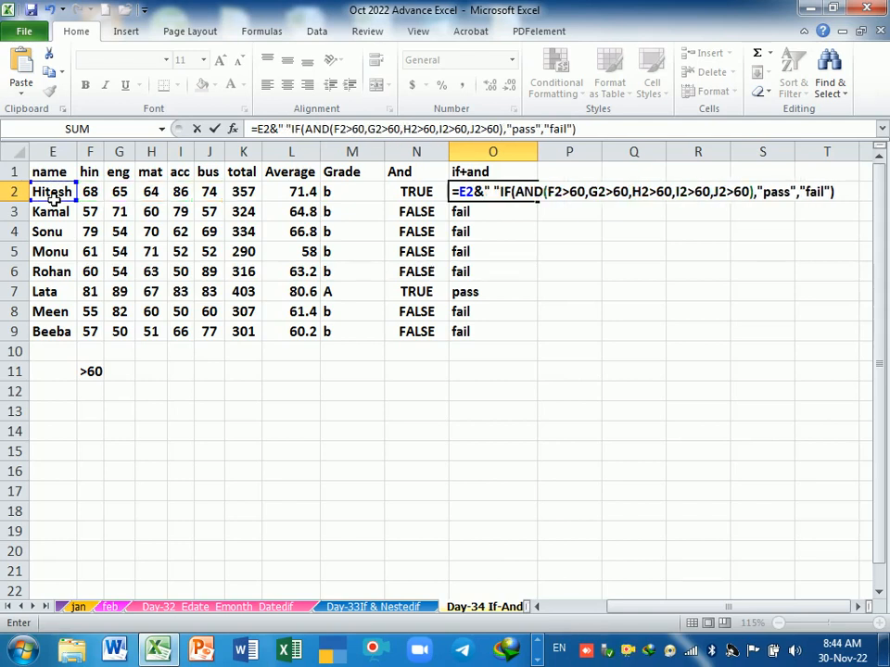
text(&)
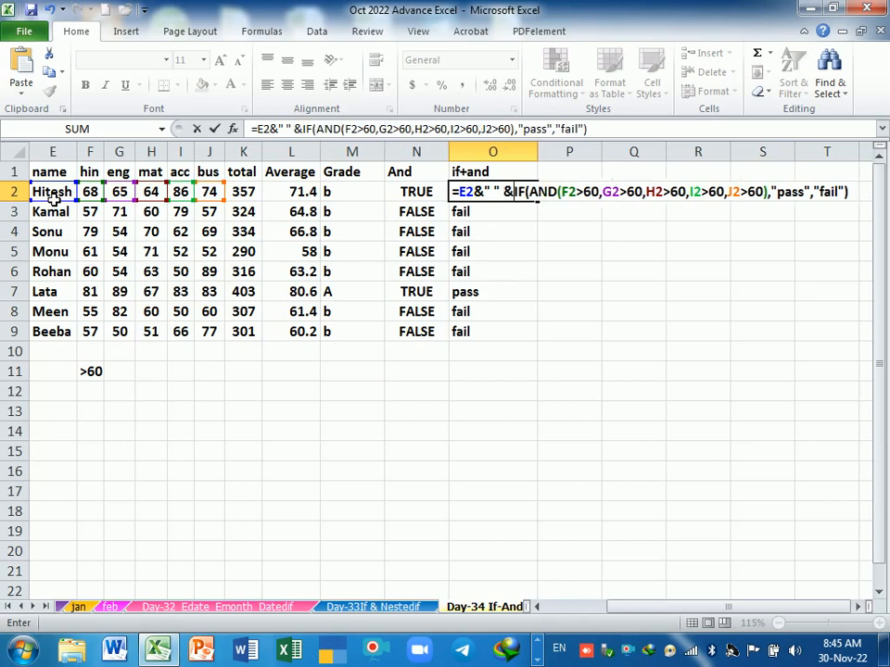
key(Return)
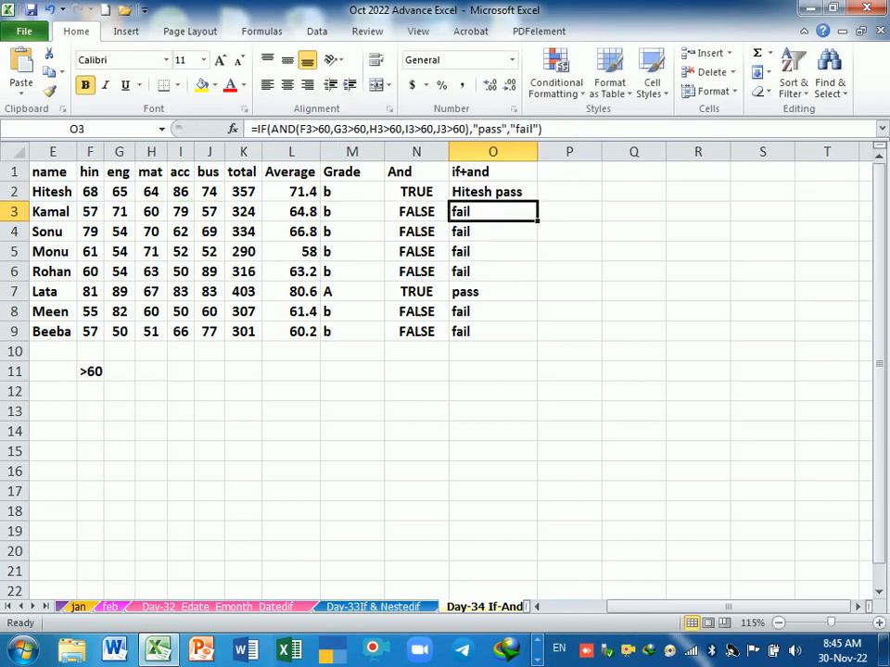
Step: Fill the name-and-result formula from O2 down to O9, and review the formula in O2
click(515, 191)
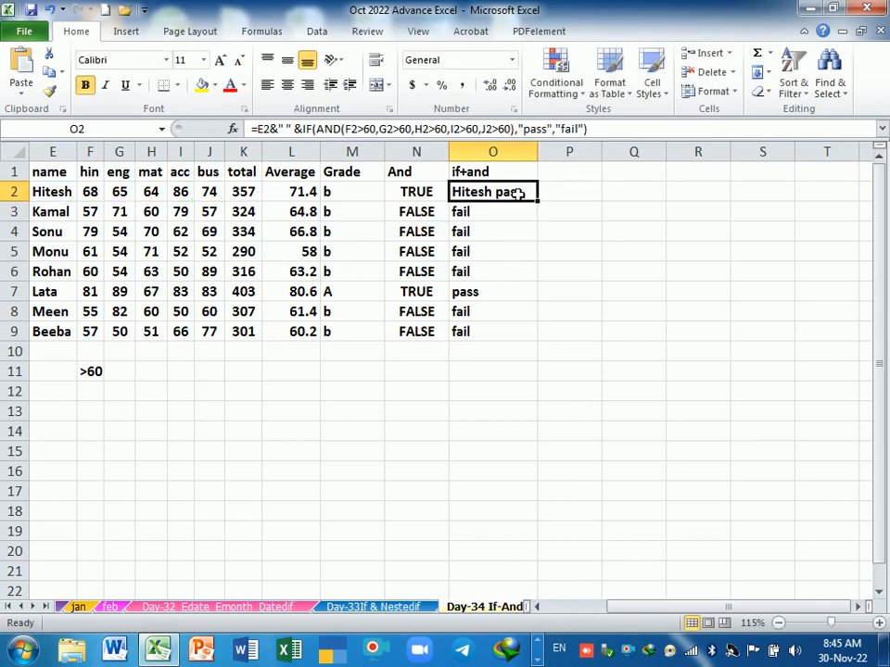
drag(539, 202, 525, 350)
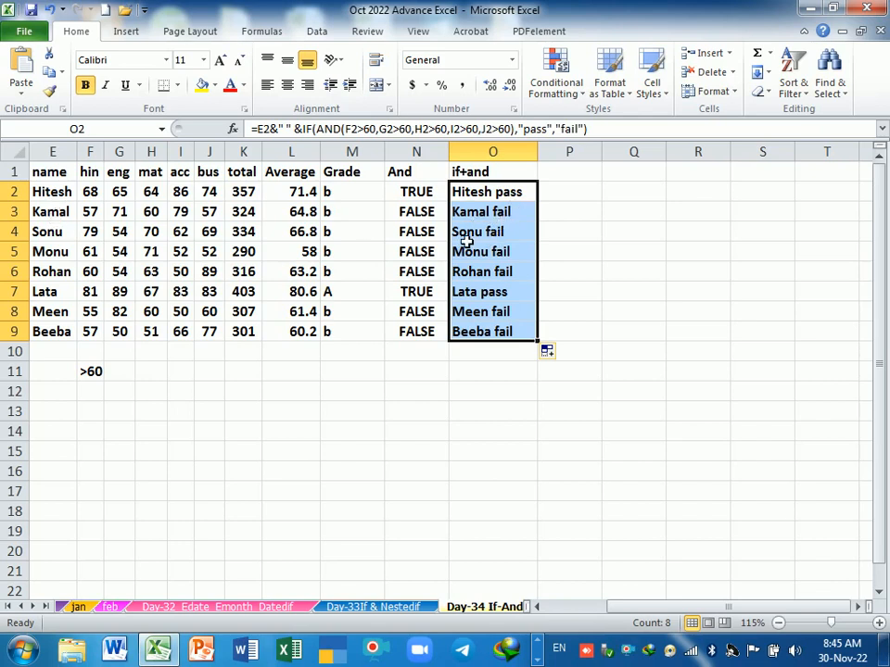
double_click(491, 197)
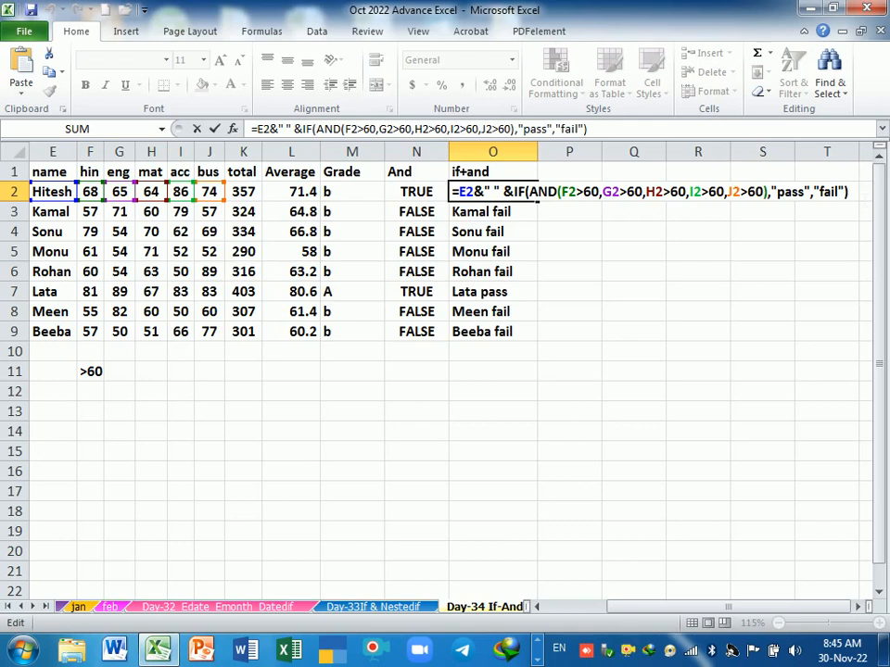
key(Return)
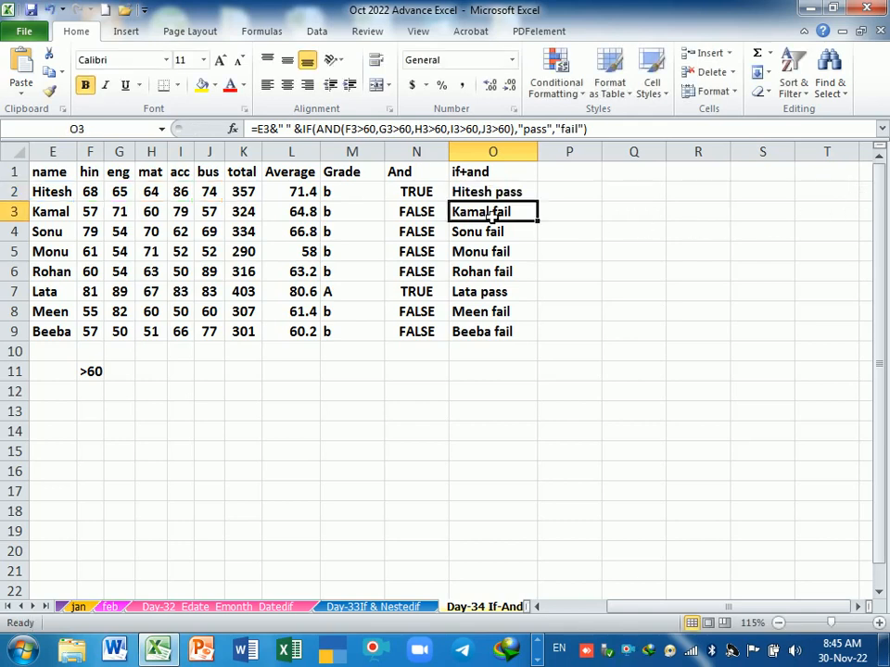
Step: Add the column heading "Or" in P1
click(567, 177)
text(Or)
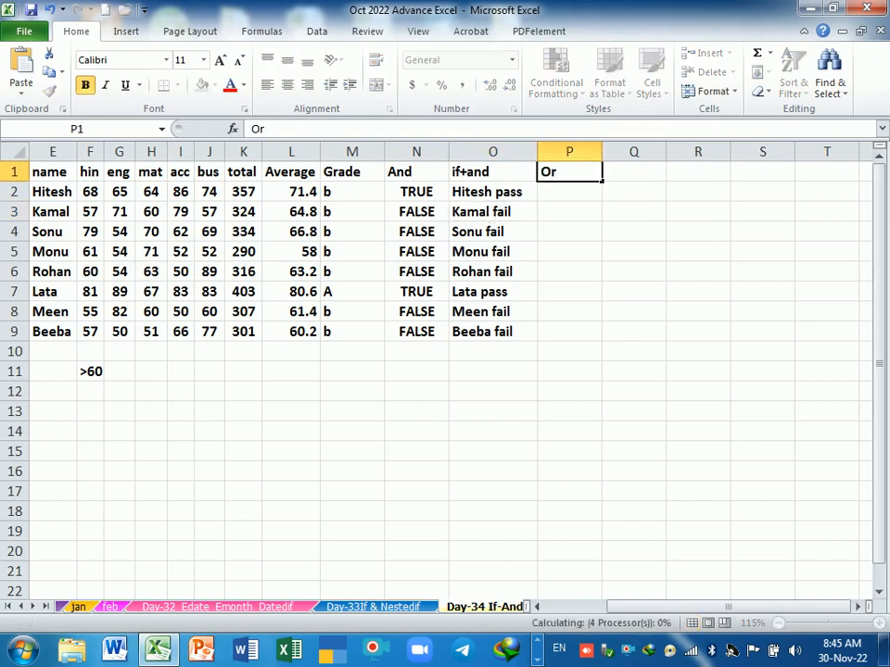
key(Return)
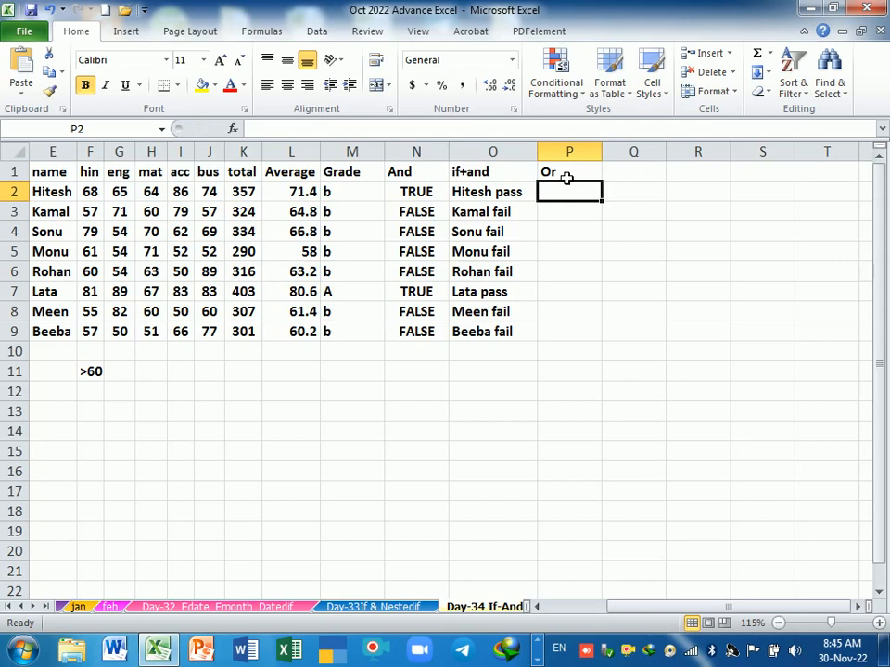
Step: Enter the formula =OR(F2>70,G2>70,H2>70,I2>70,J2>70) in P2 to test whether any subject mark exceeds 70
text(=or)
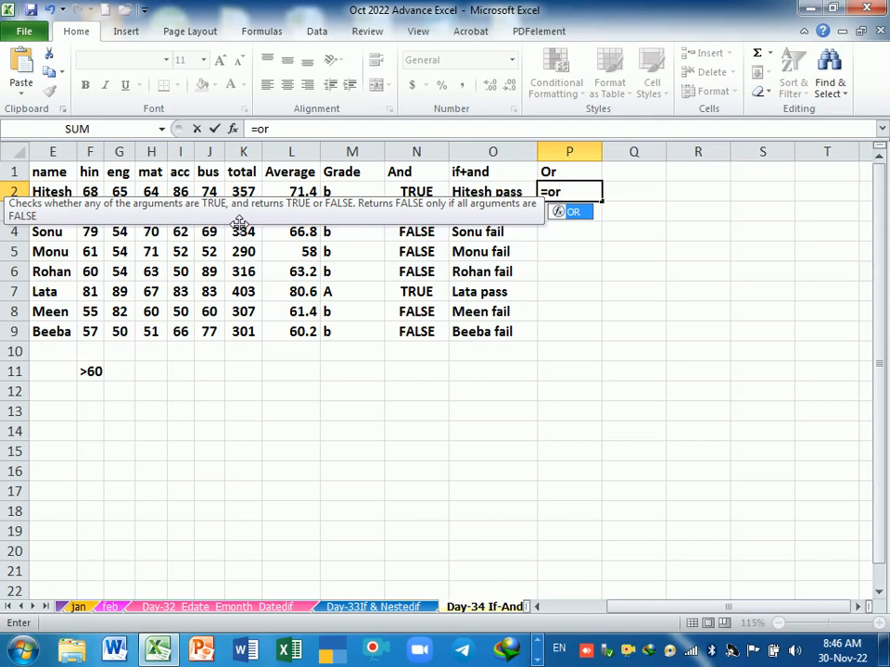
key(Tab)
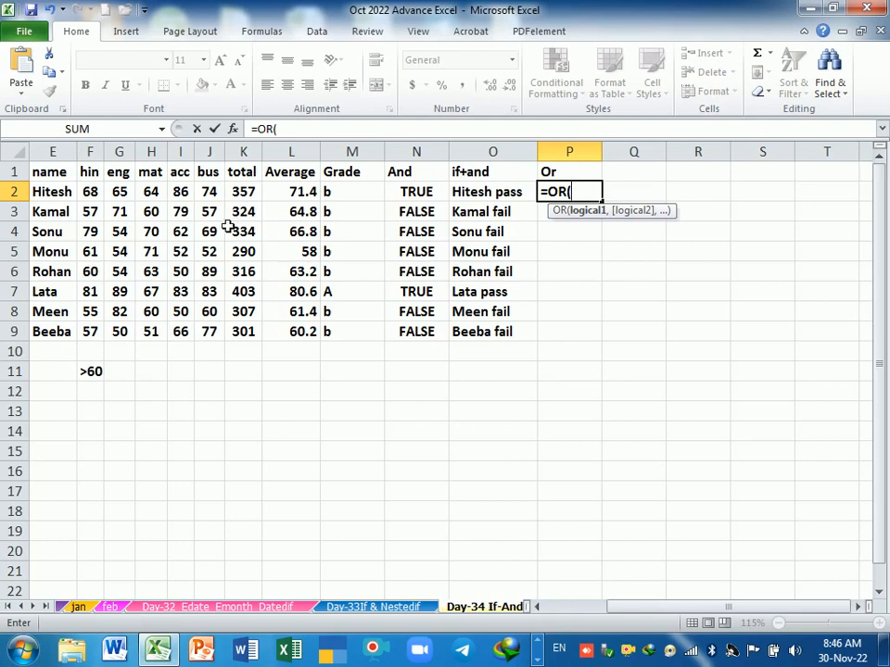
click(95, 195)
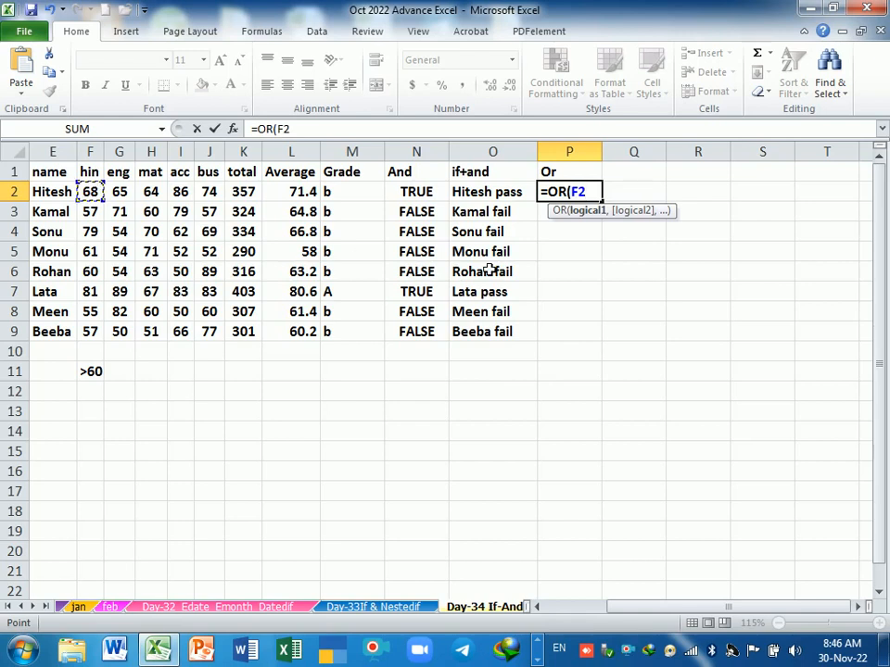
text(>70)
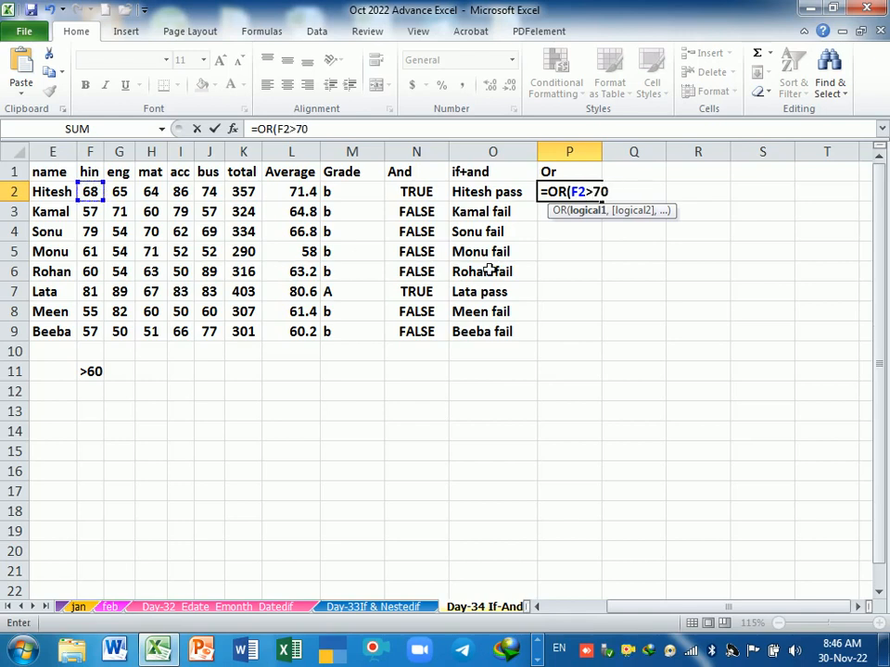
text(,)
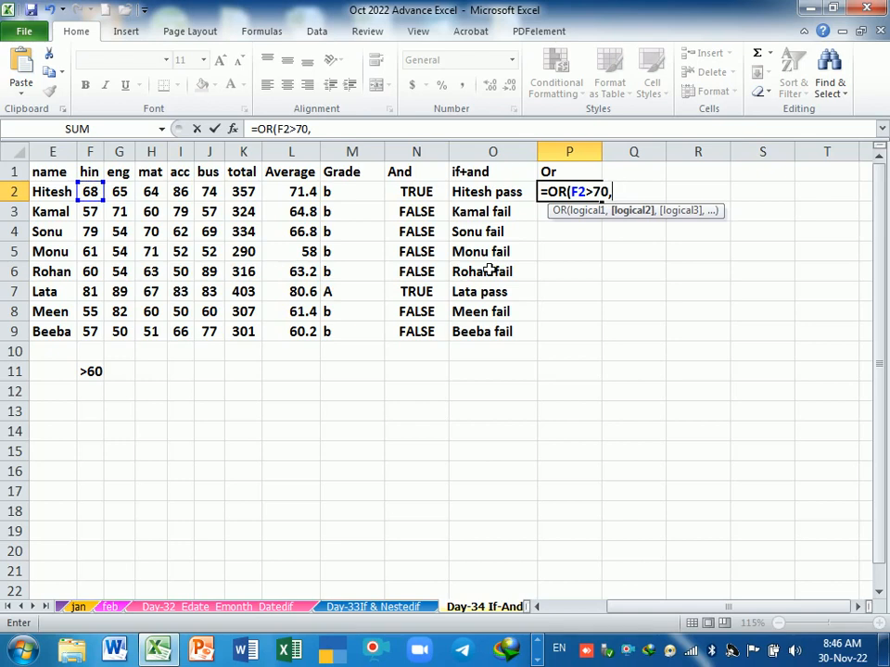
click(127, 190)
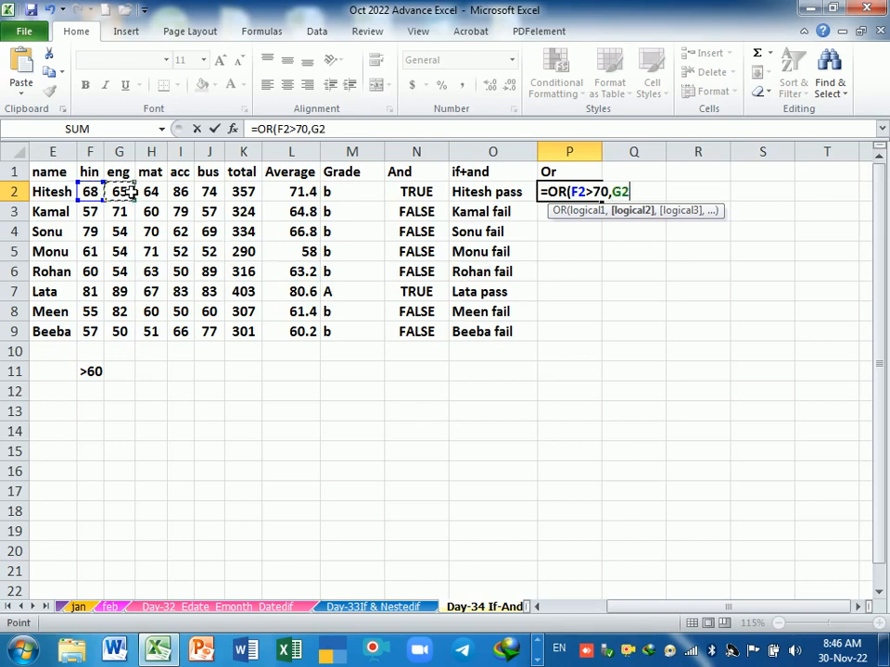
text(>70,)
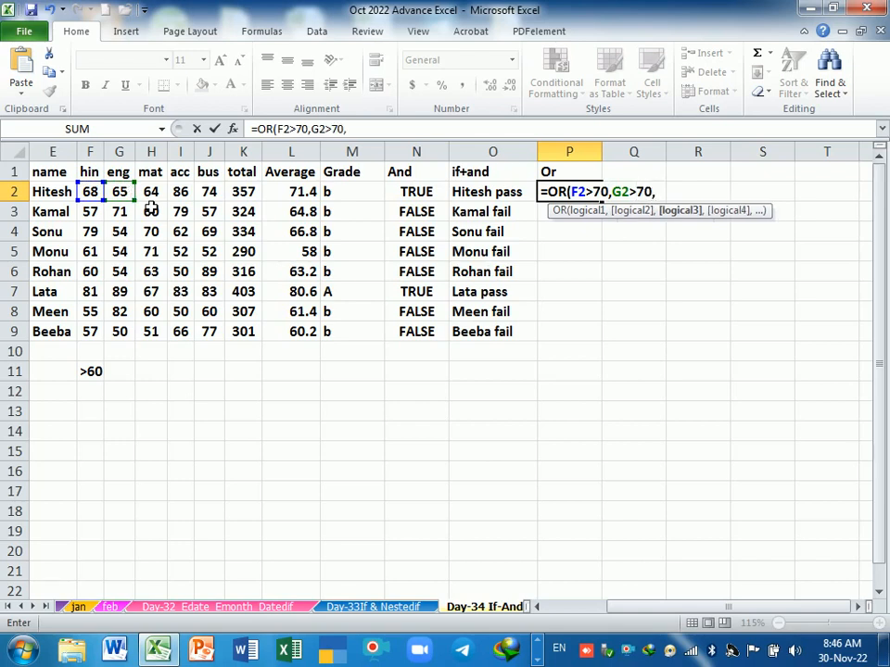
click(153, 192)
text(>70)
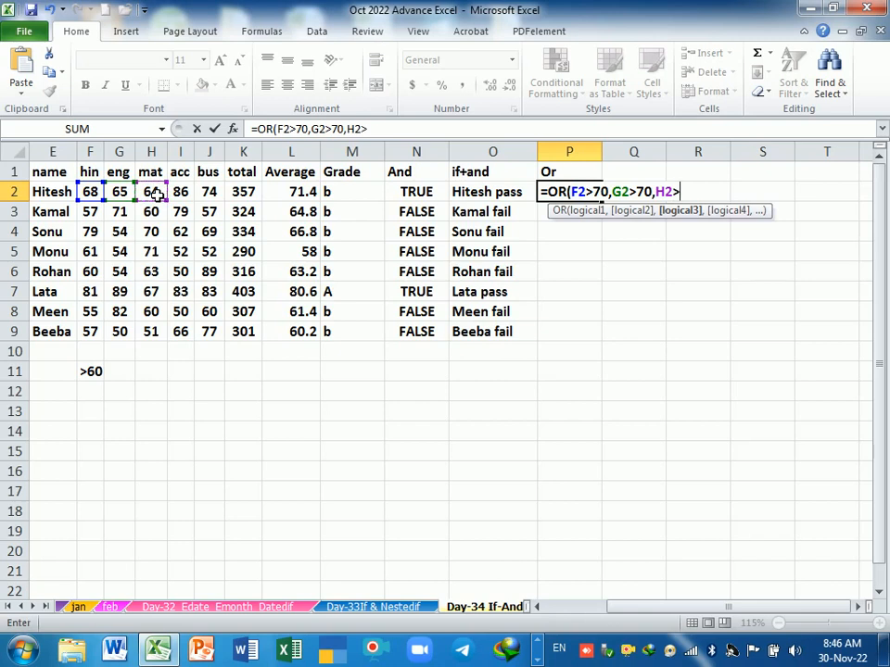
text(,)
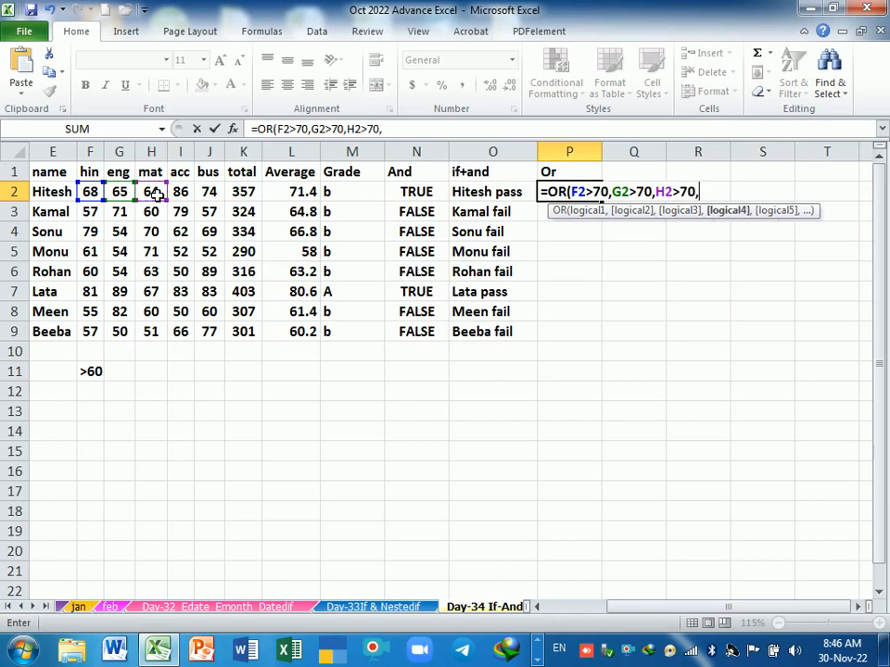
click(186, 191)
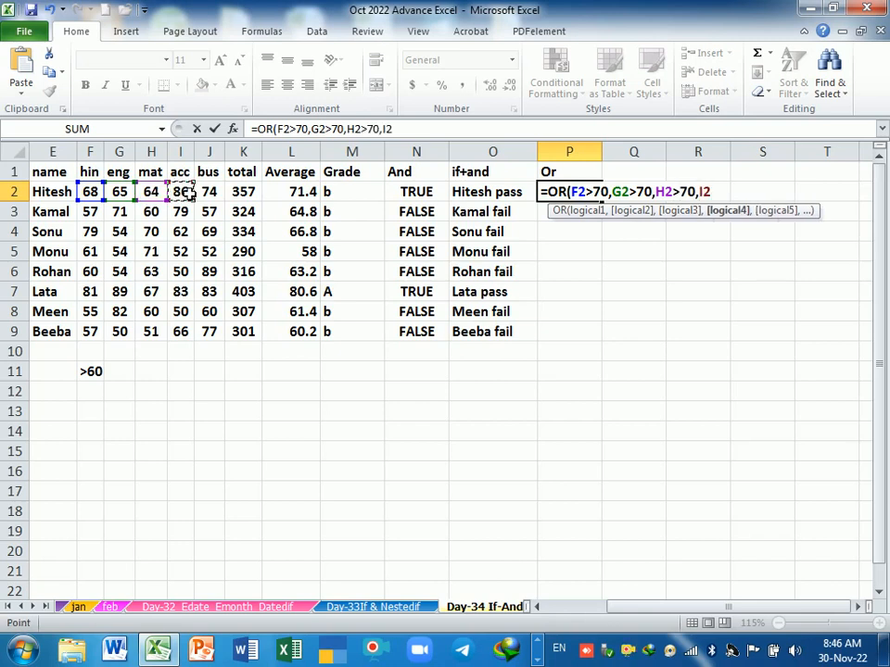
text(>70,)
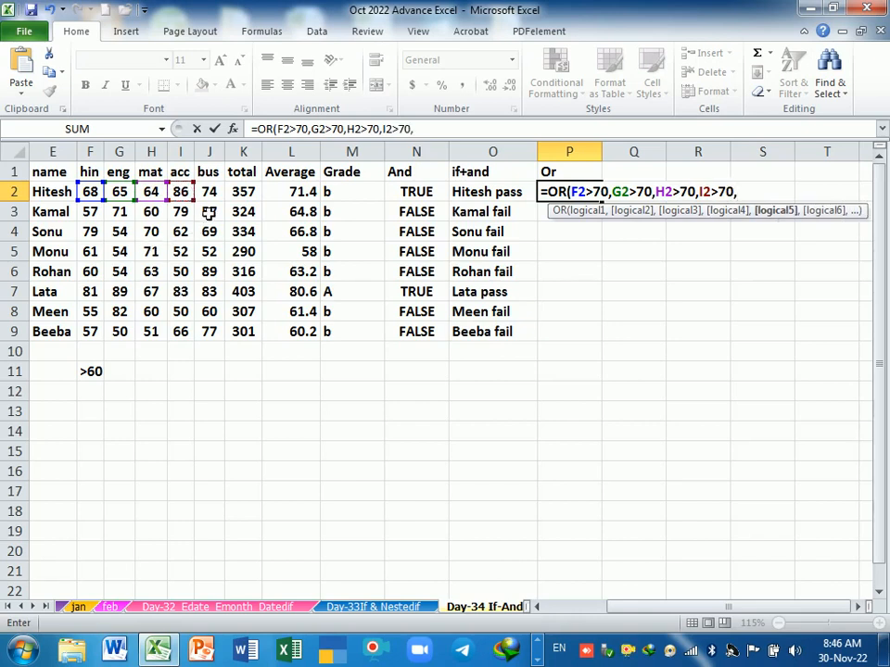
click(212, 194)
text(>7)
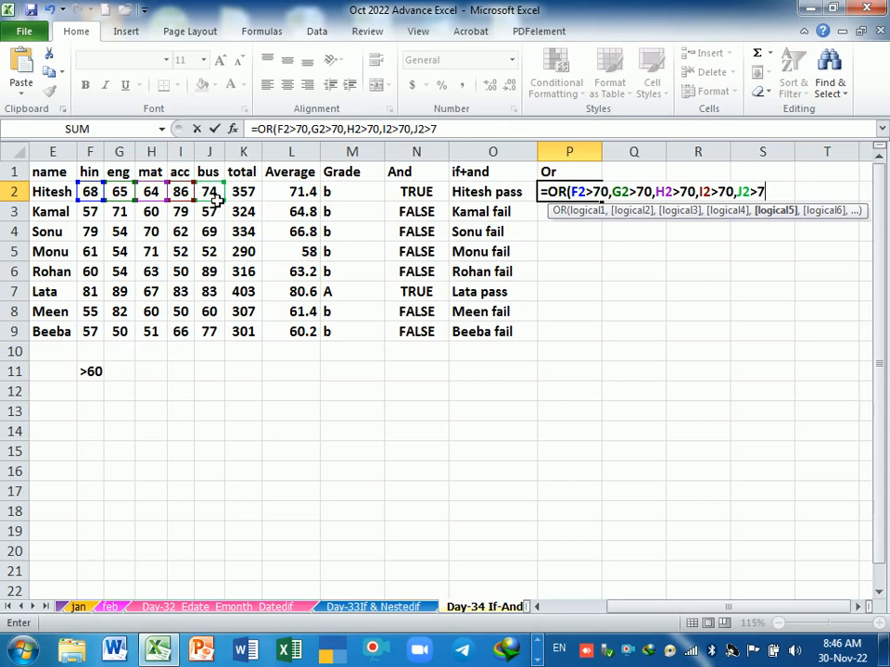
text(0))
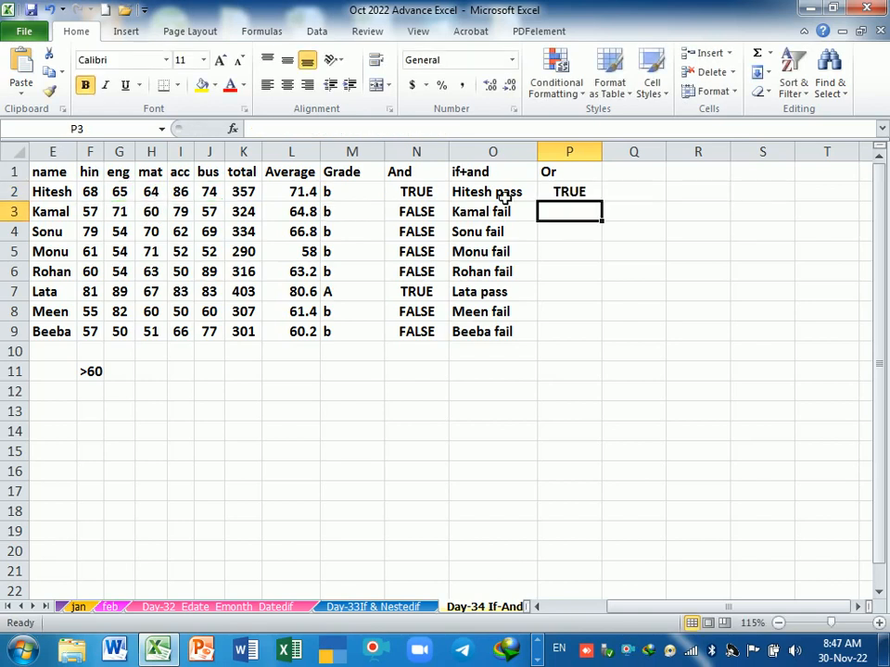
Step: Fill the OR formula from P2 down to P9, and check the subject marks in row 3 against it
click(583, 194)
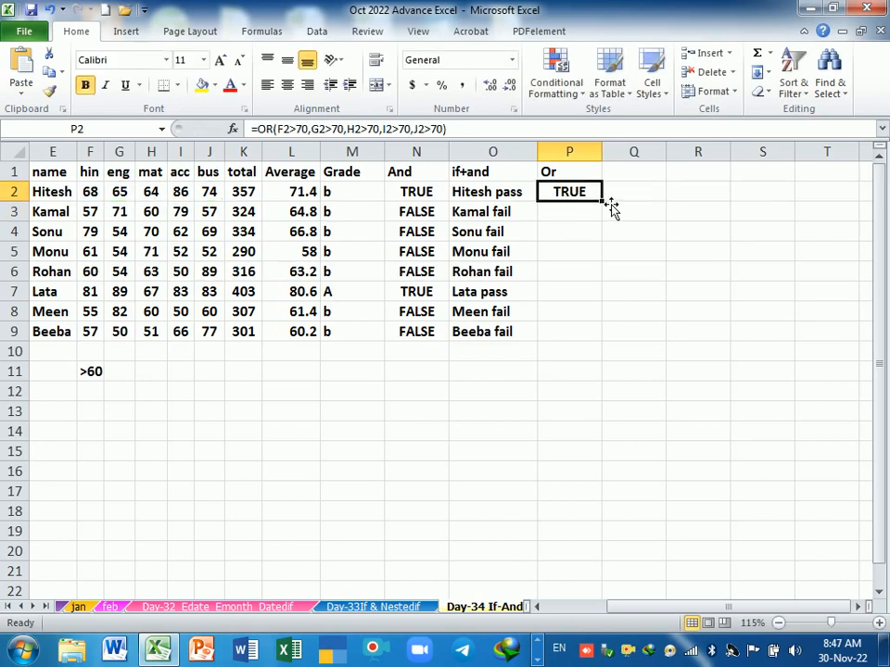
drag(602, 201, 609, 343)
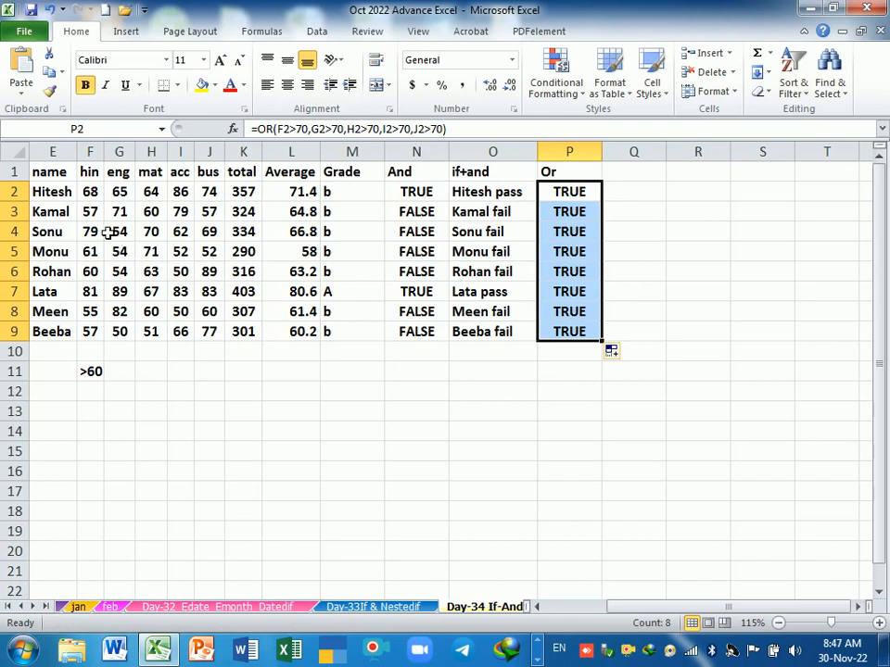
drag(92, 216, 213, 215)
click(180, 215)
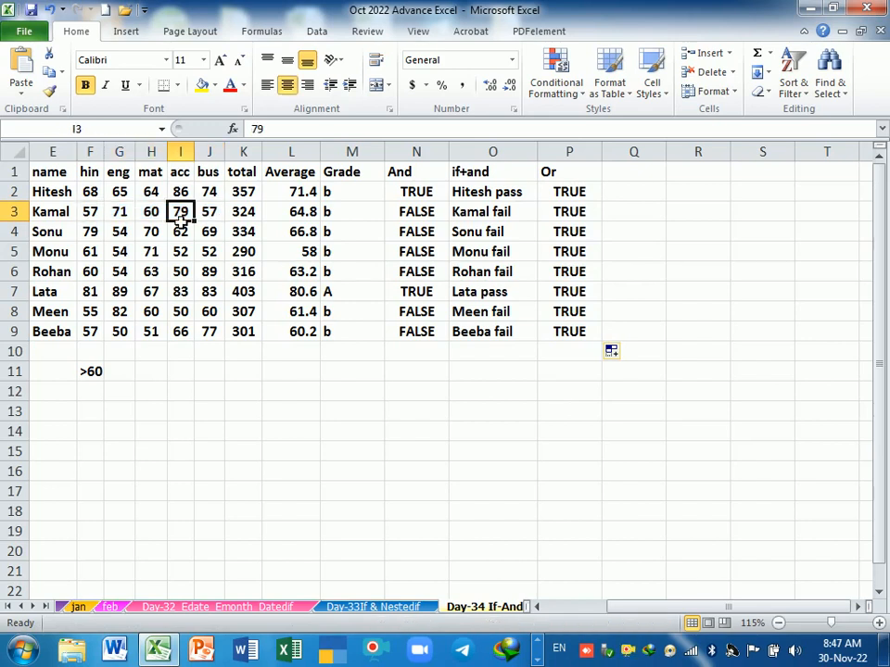
click(121, 218)
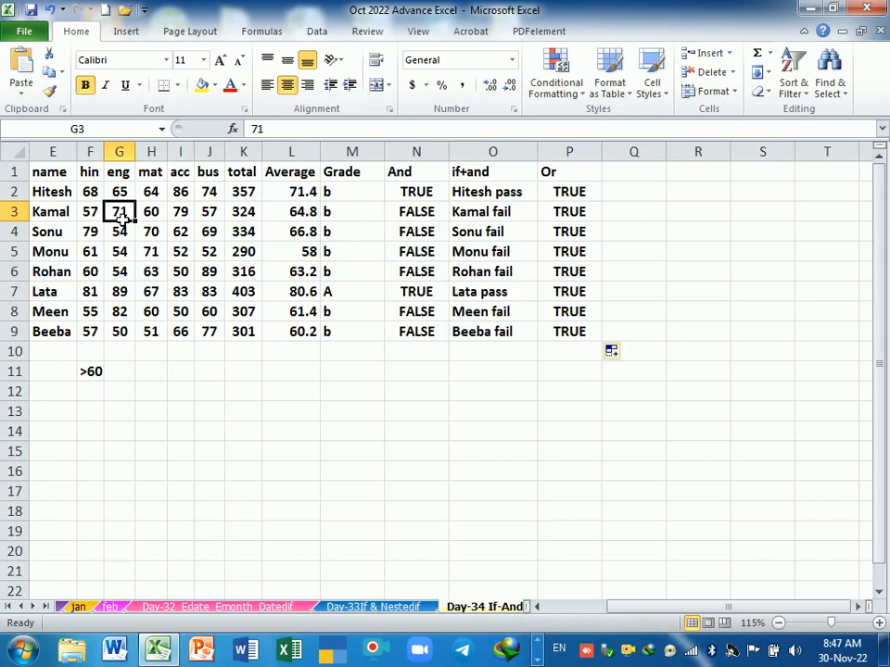
Step: Change the acc mark in I2 to 54 and review the OR formula in P2
click(184, 194)
text(54)
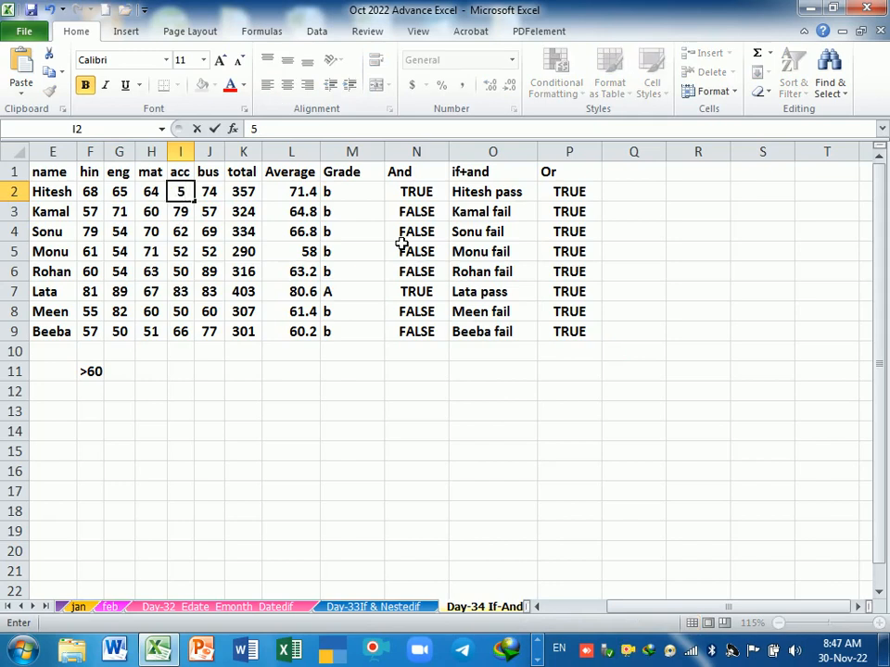
key(Return)
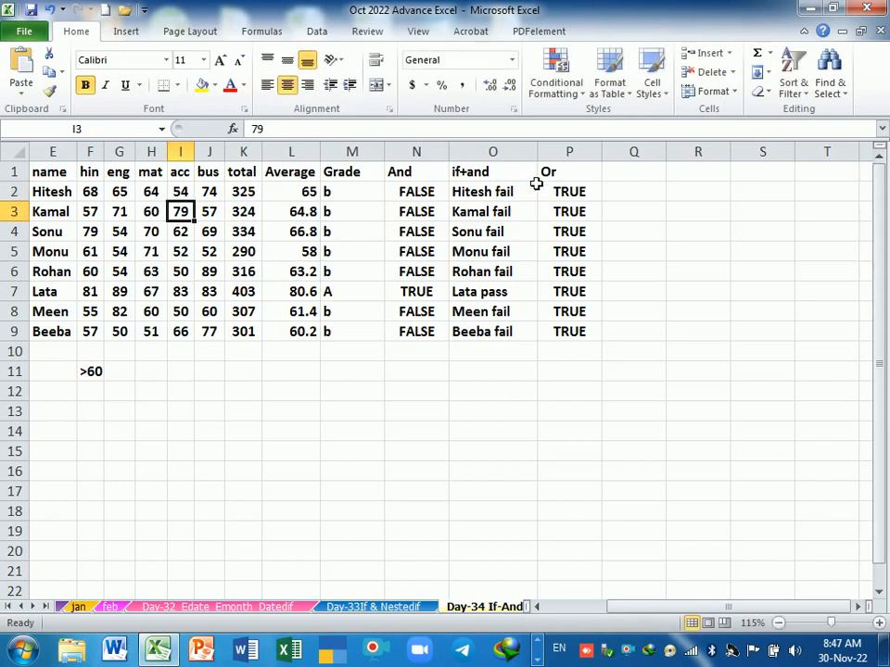
click(569, 193)
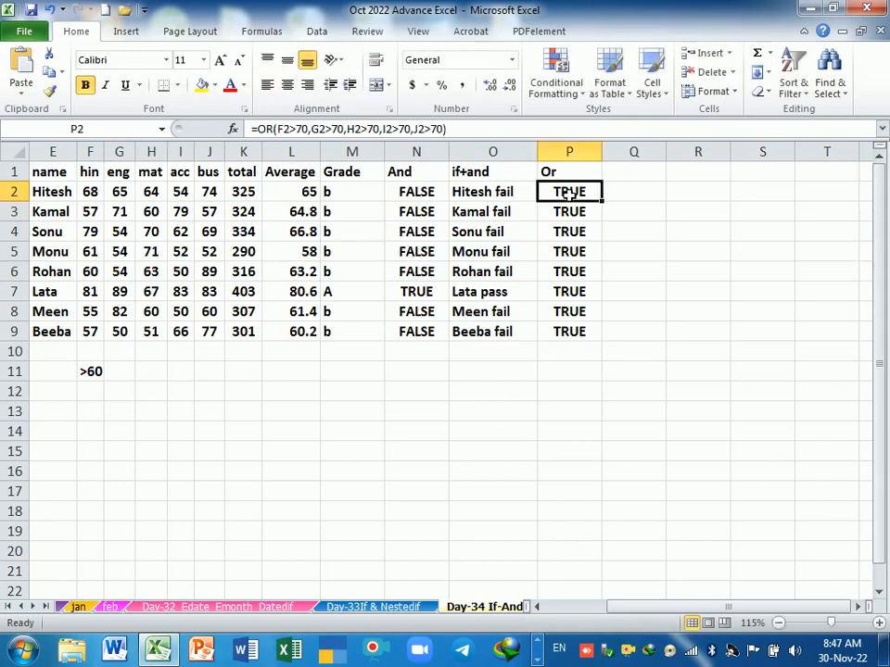
Step: Change the bus mark in J2 to 60, and compare the marks in F2:J2 with the OR result in P2
click(212, 193)
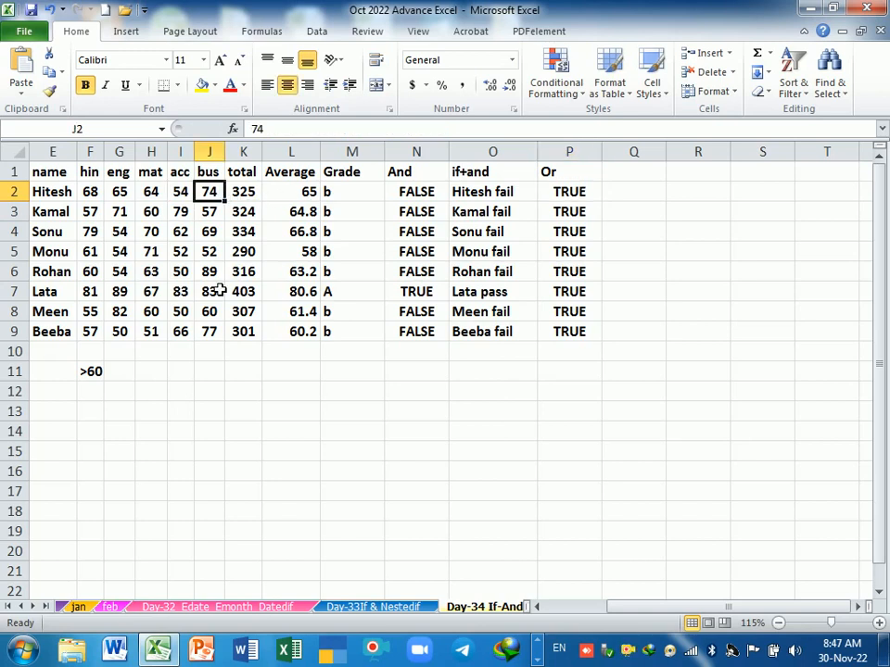
text(60)
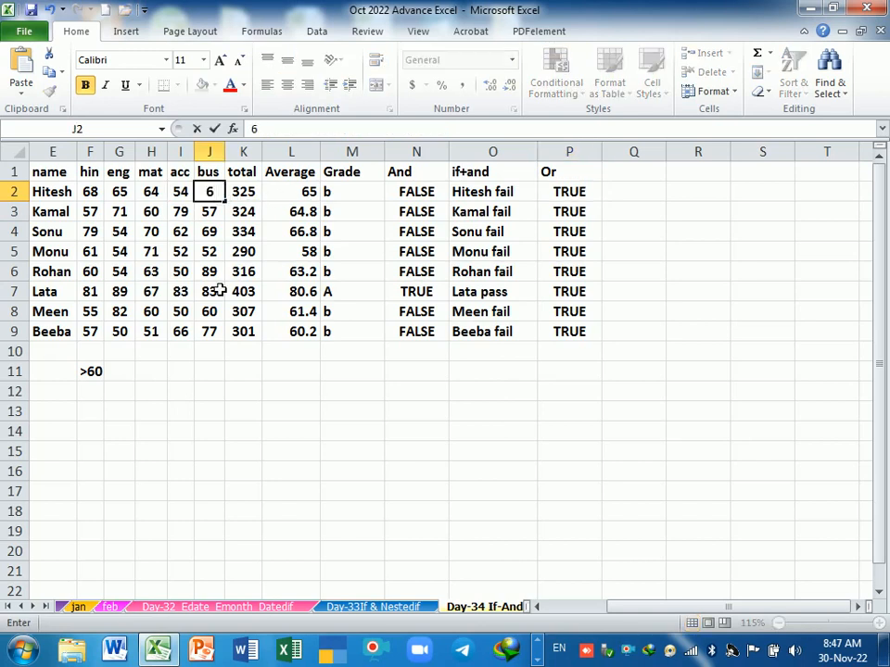
key(Return)
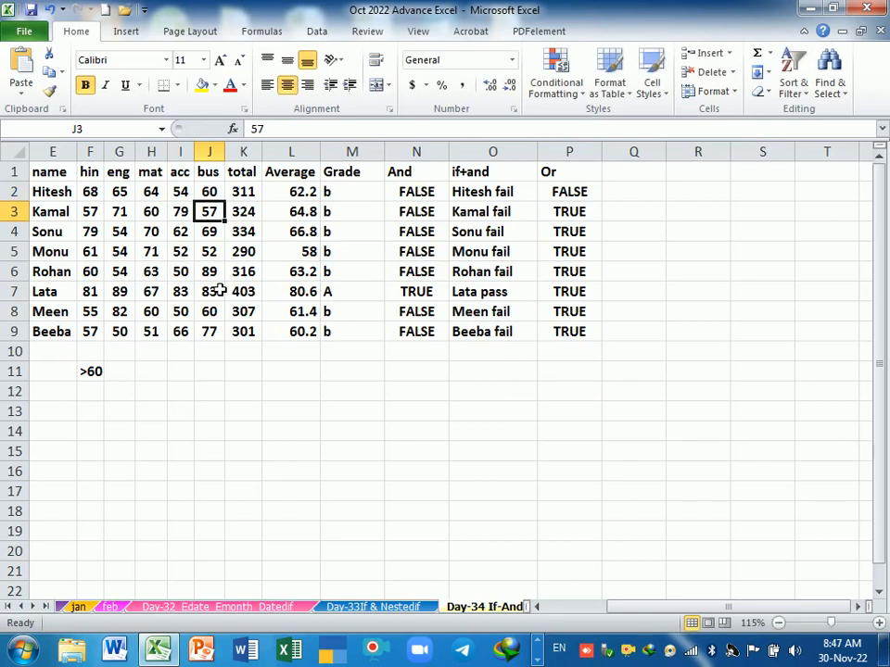
drag(92, 193, 210, 192)
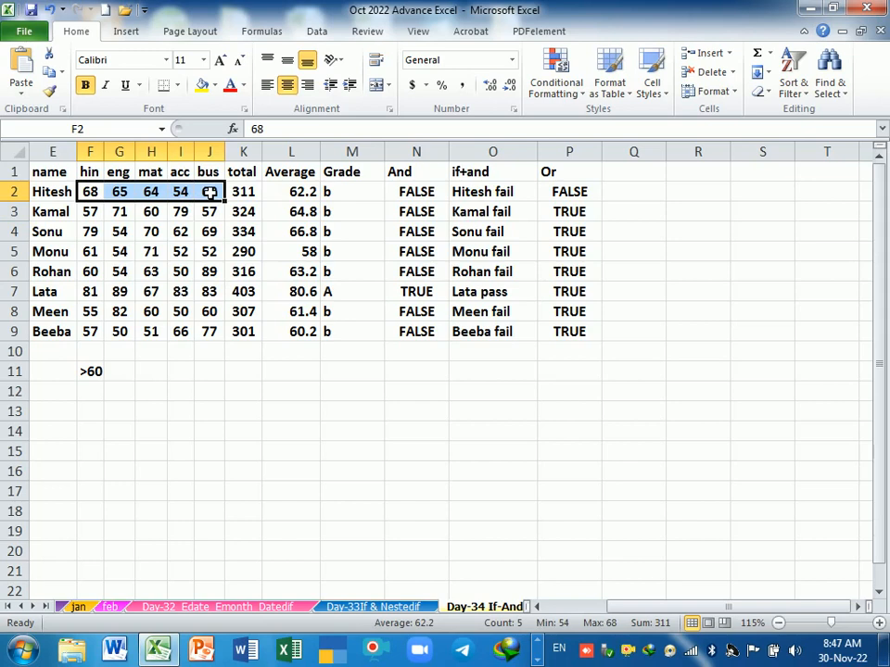
click(585, 192)
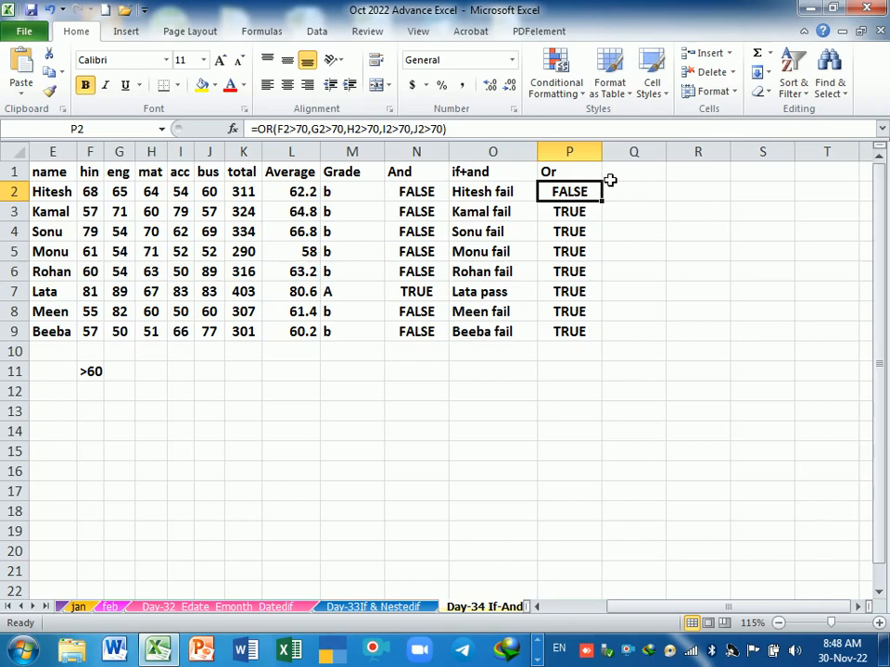
Step: Add the column heading "or+IF" in Q1
click(620, 179)
text(or)
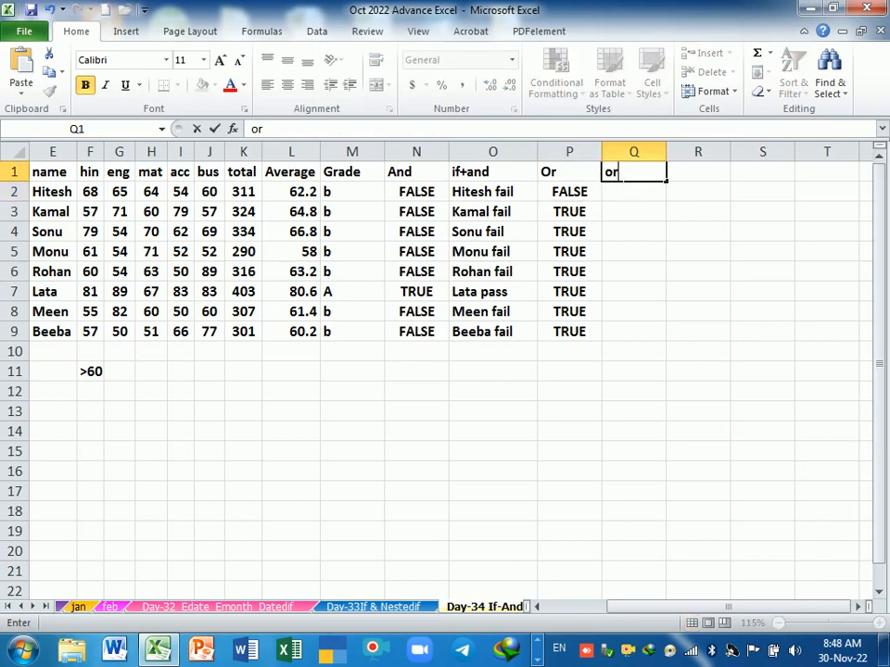
text(+IF)
key(Return)
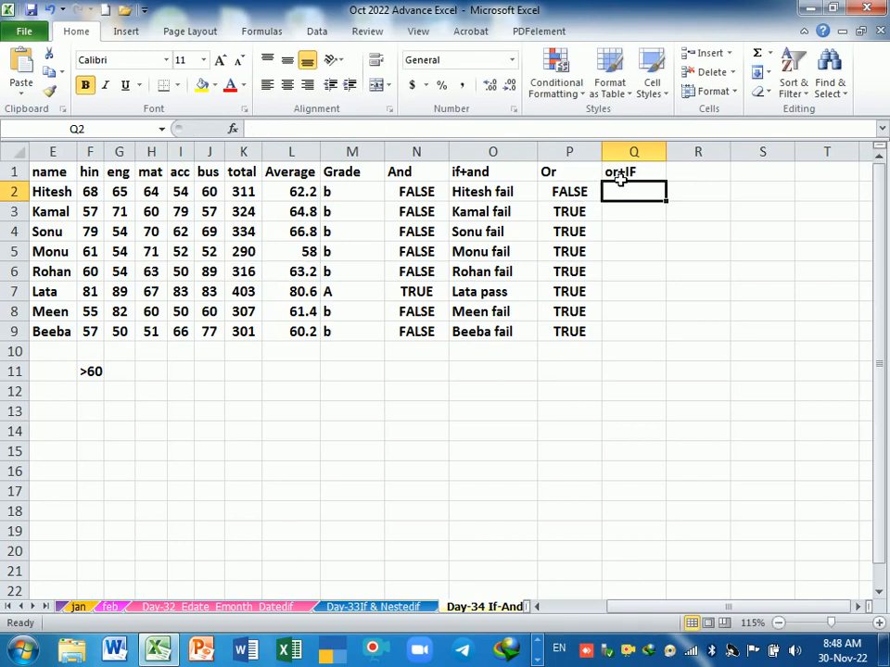
Step: Start a formula in Q2 with an OR test nested inside an IF function
text(=)
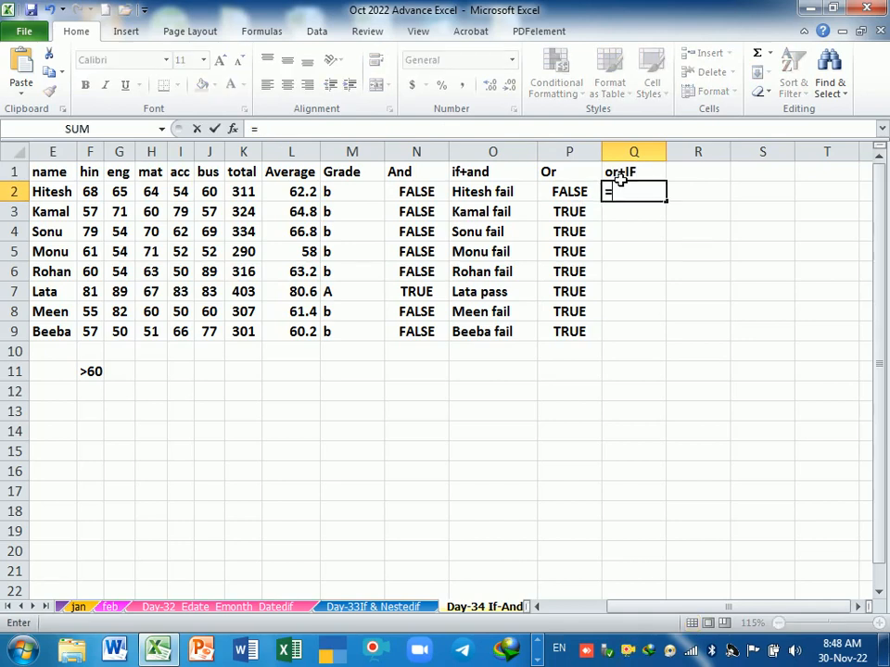
text(a)
key(BackSpace)
text(if)
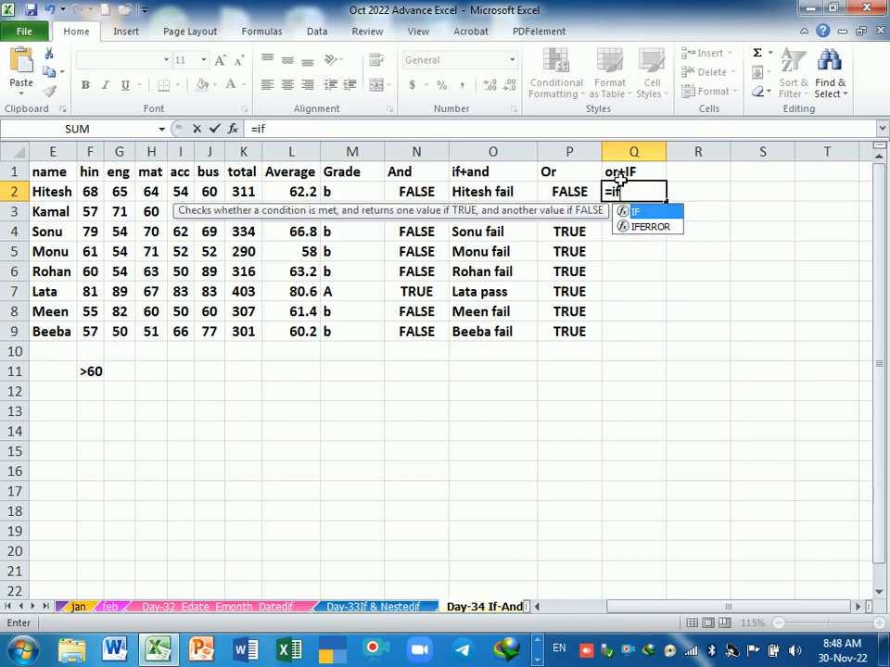
key(Tab)
text(or)
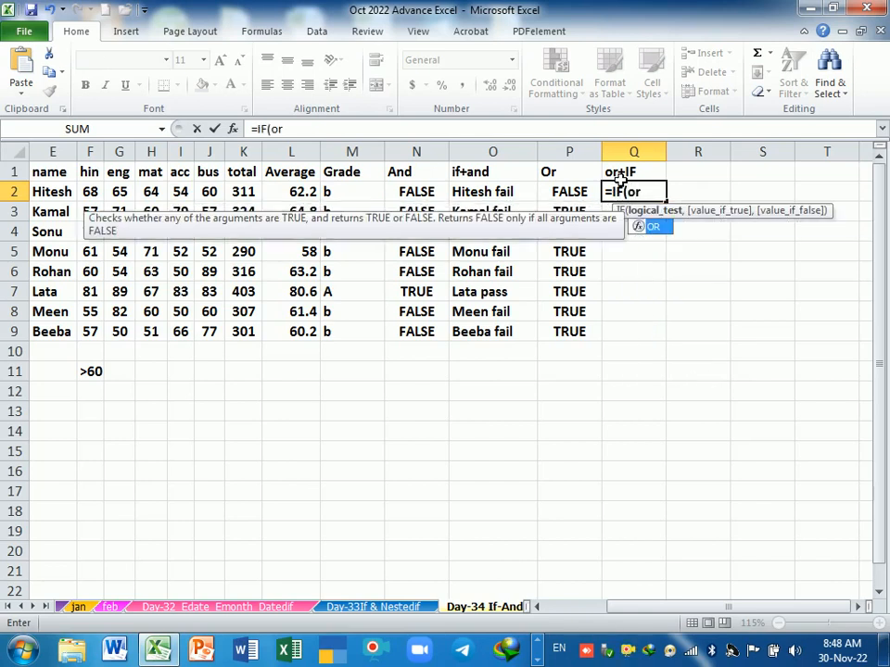
key(Tab)
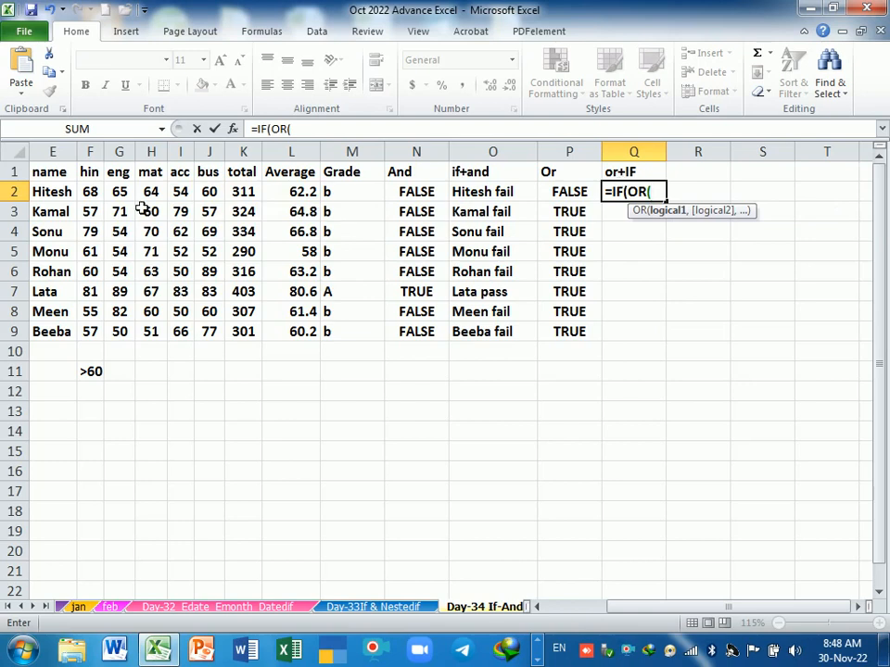
Step: Give the OR test in Q2 the conditions F2>70, G2>70, H2>70, I2>70 and J2>70, and close it
click(90, 192)
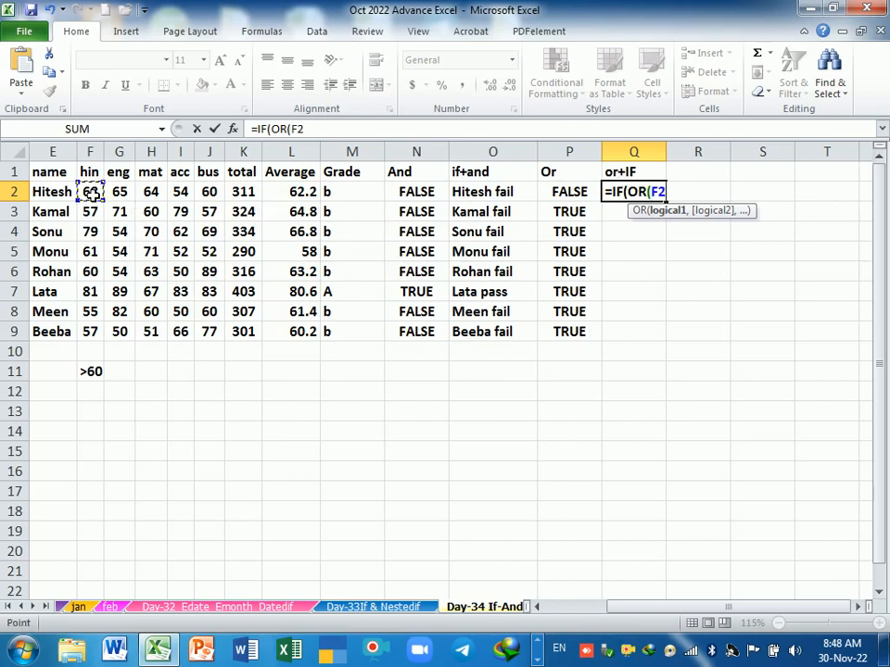
text(>70)
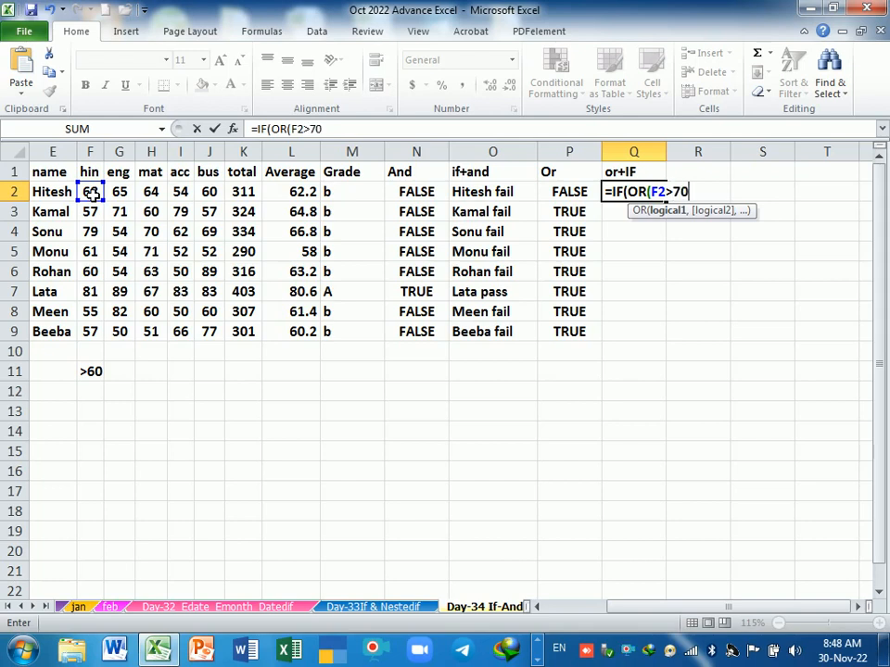
text(,)
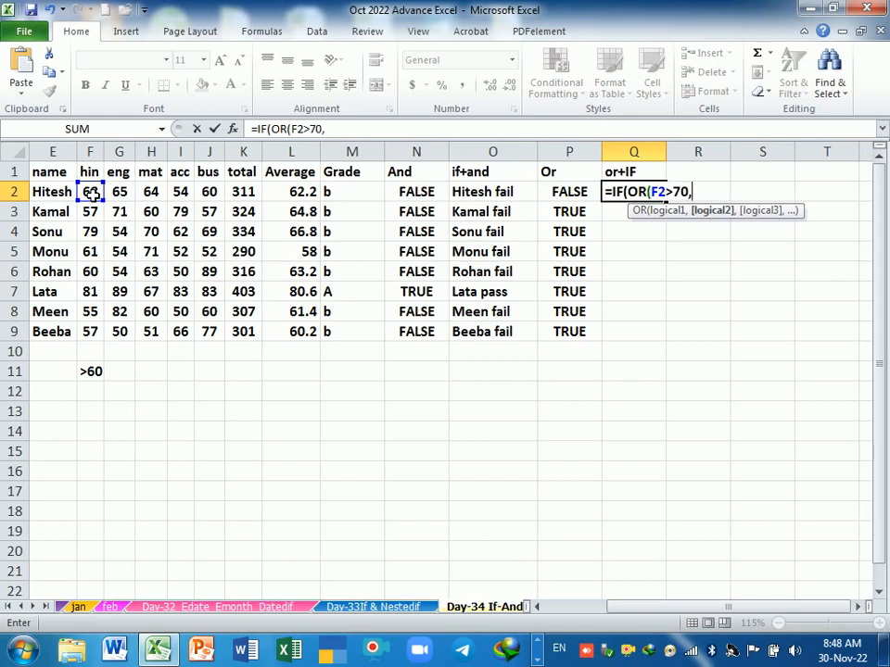
text(g2>)
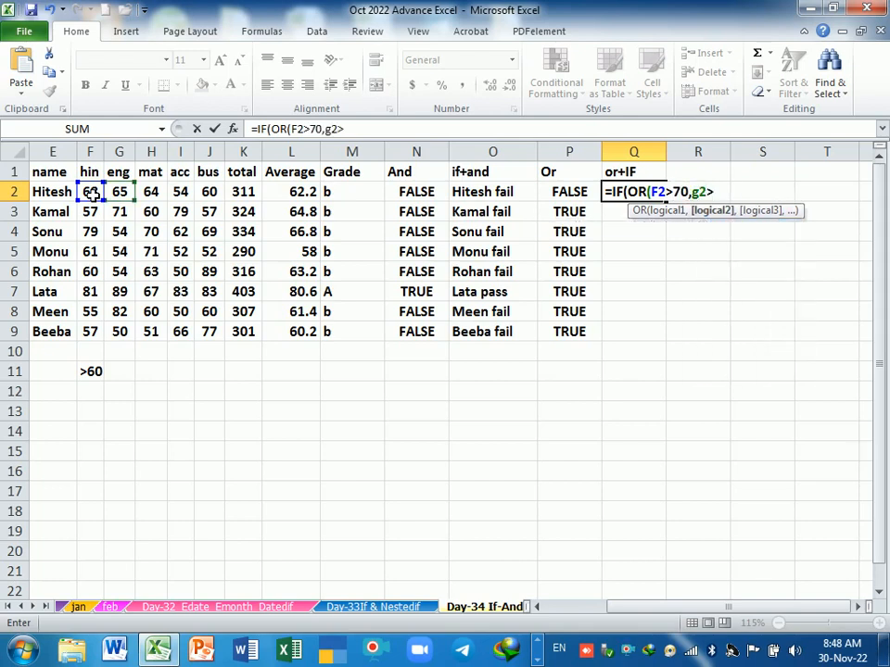
text(70,)
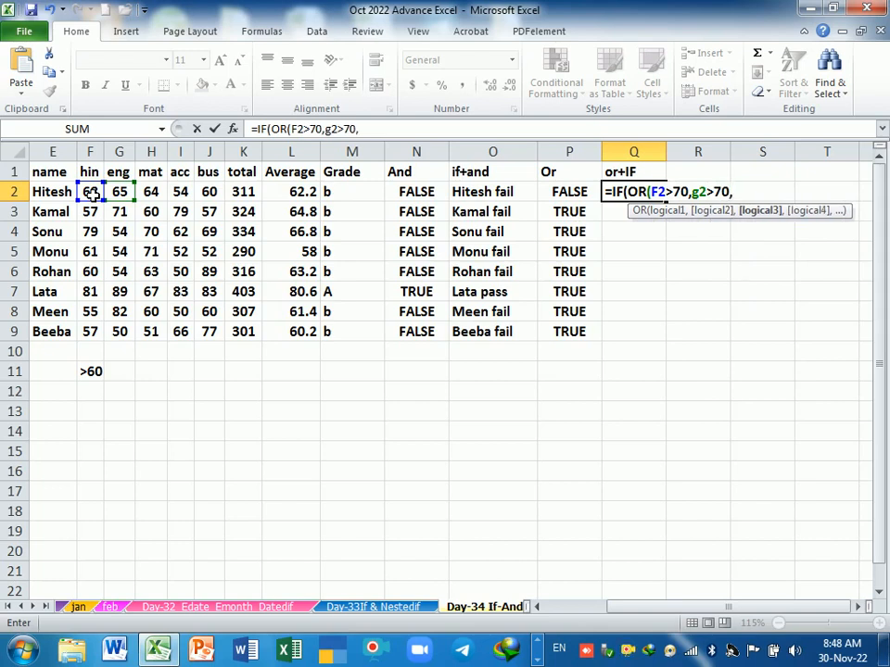
text(h2>)
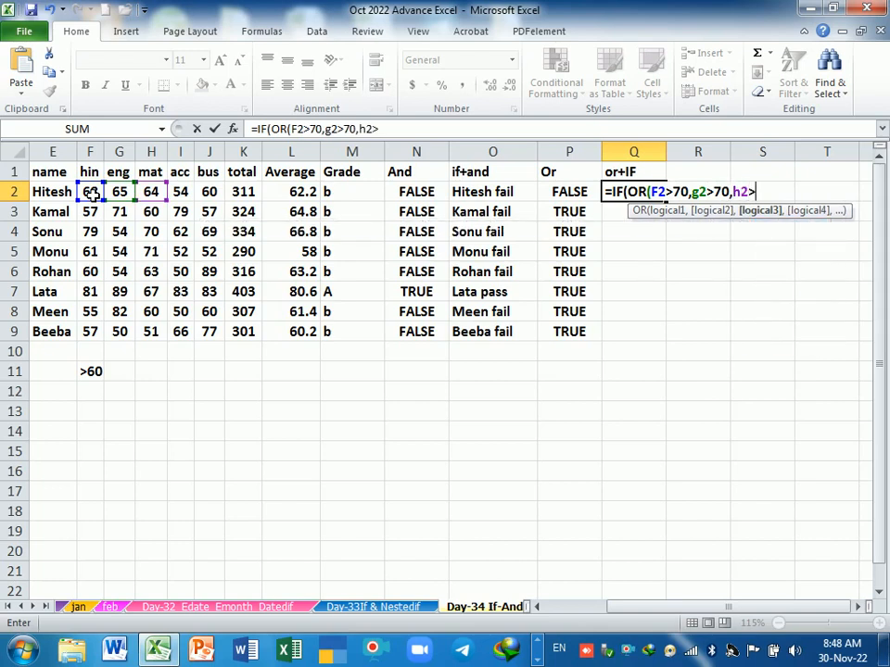
text(70,)
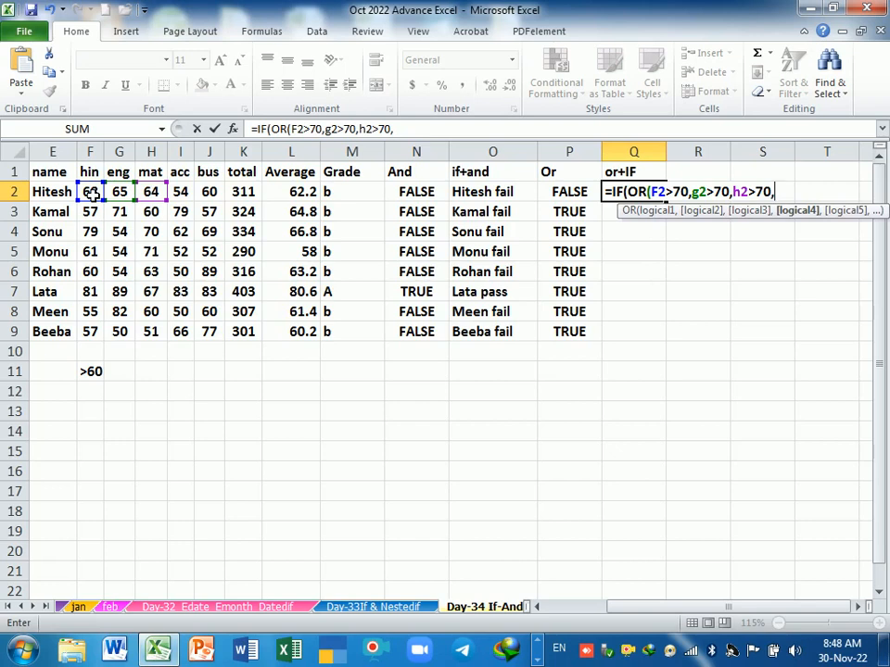
text(i2>)
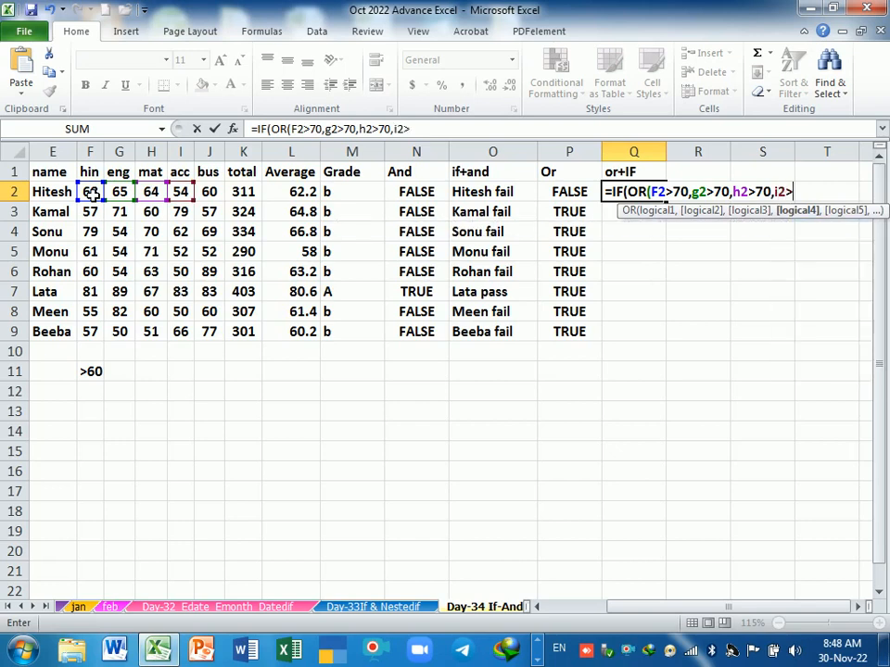
text(70,j)
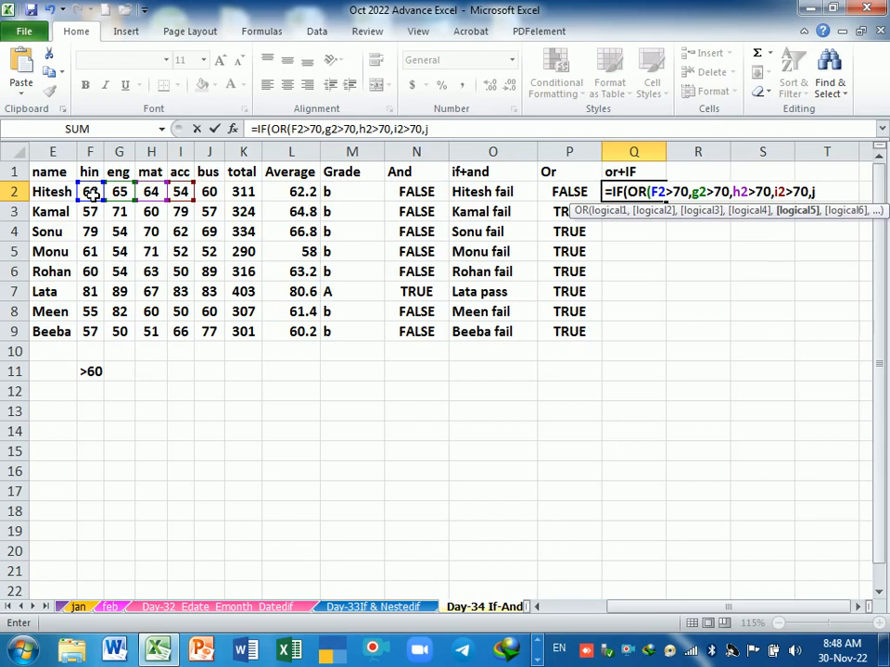
text(2>70)
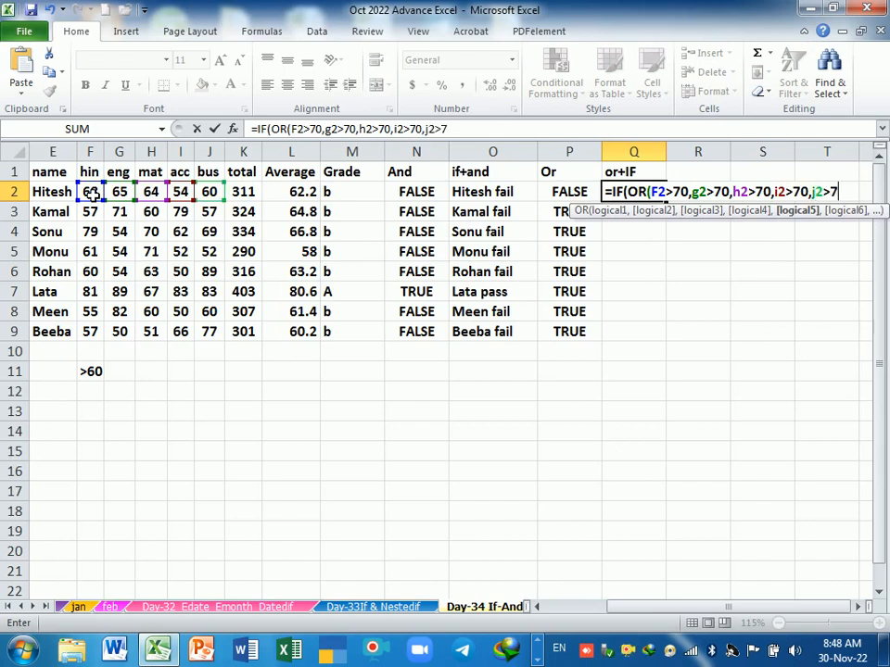
text())
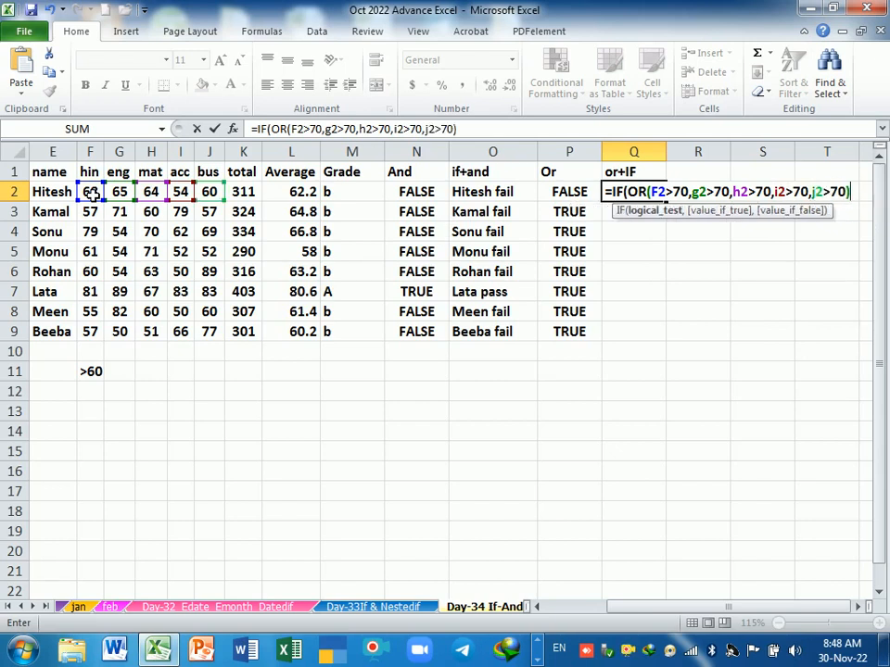
Step: Complete the Q2 IF formula with "pass" as the true result and "Fail" as the false result
text(,)
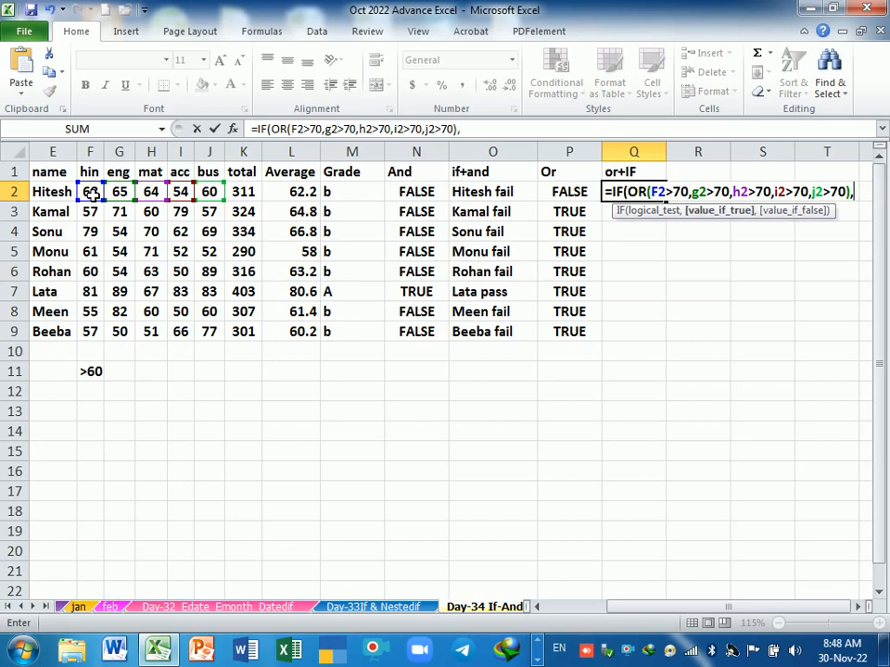
text("pass",)
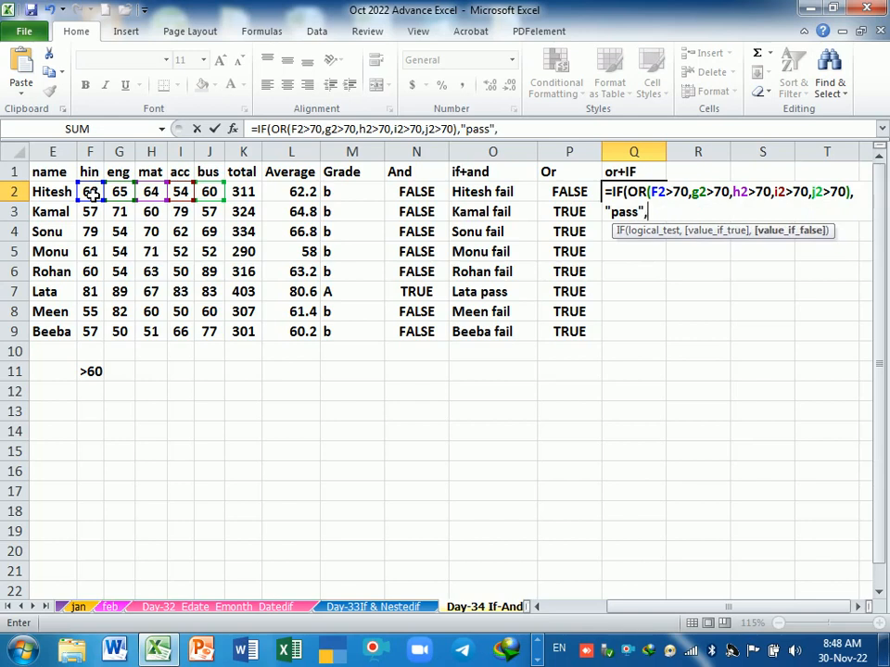
text("Fail)
key(BackSpace)
text(il"))
key(Return)
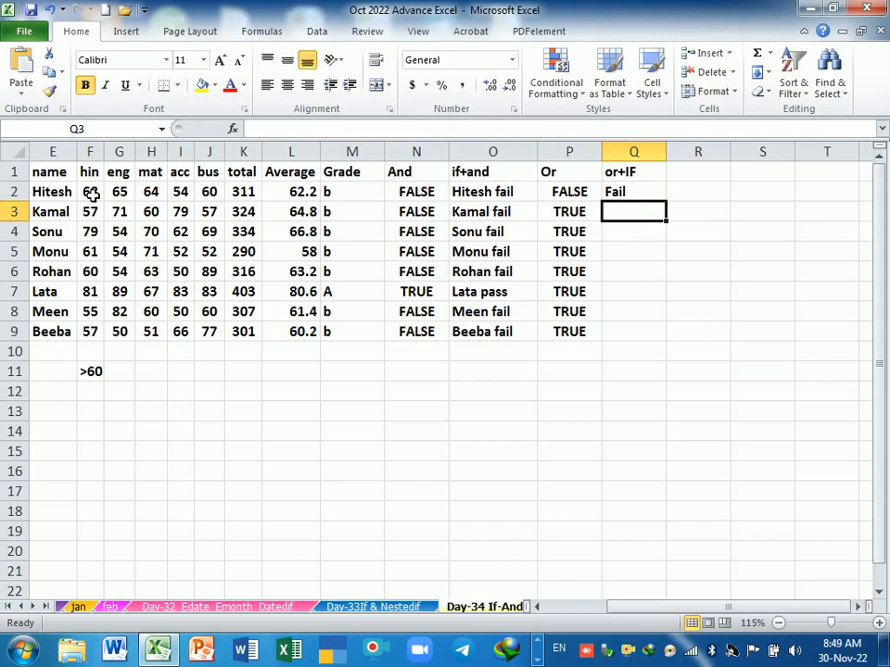
Step: Fill the IF with OR formula from Q2 down to Q9, and review the formula in Q2
click(655, 197)
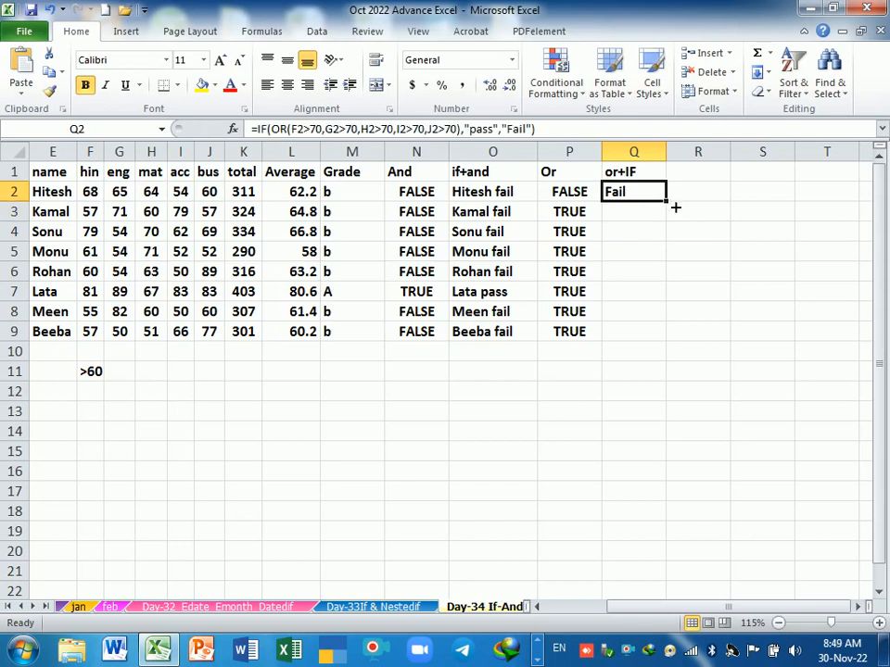
drag(676, 207, 657, 343)
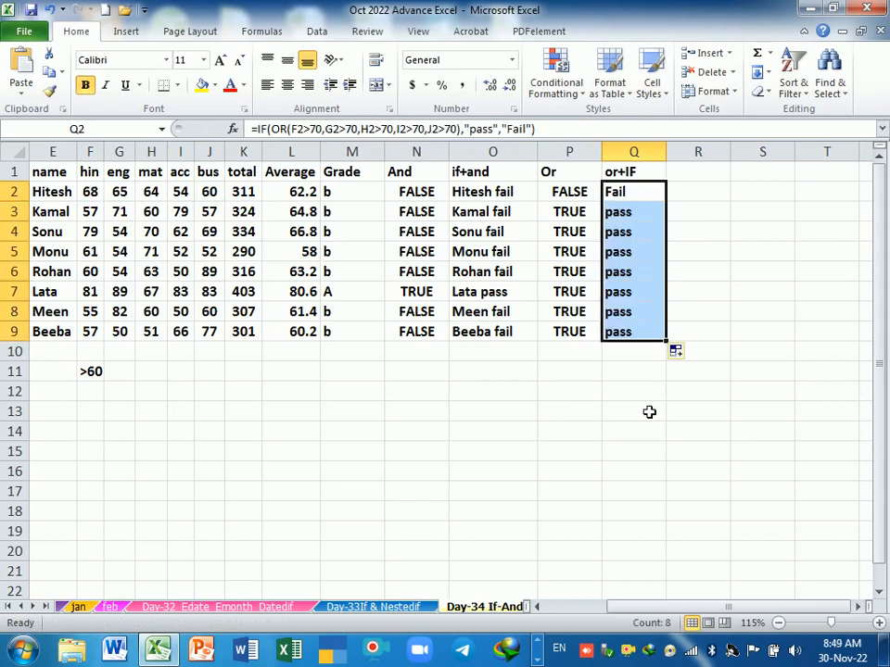
click(634, 234)
double_click(644, 200)
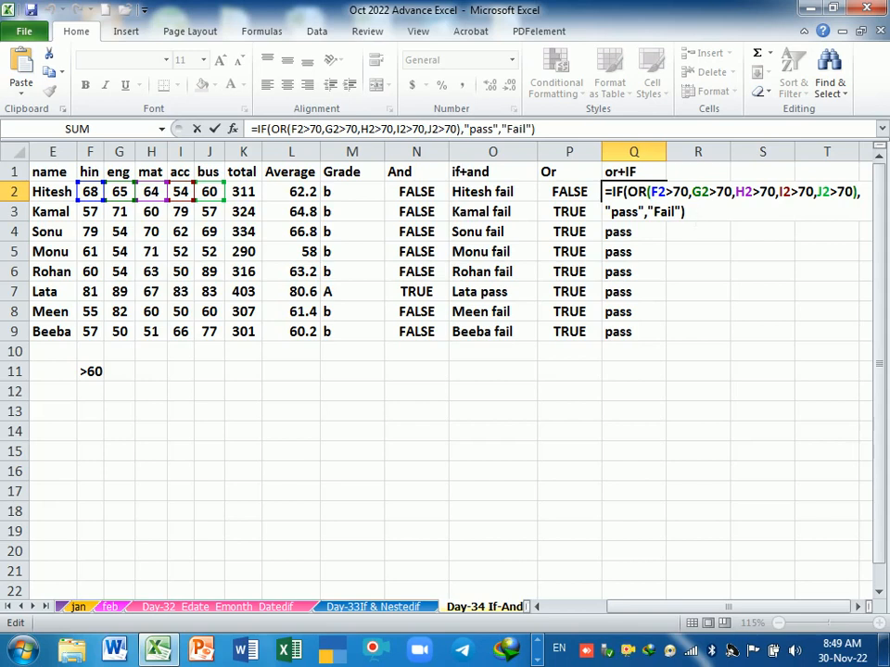
click(636, 217)
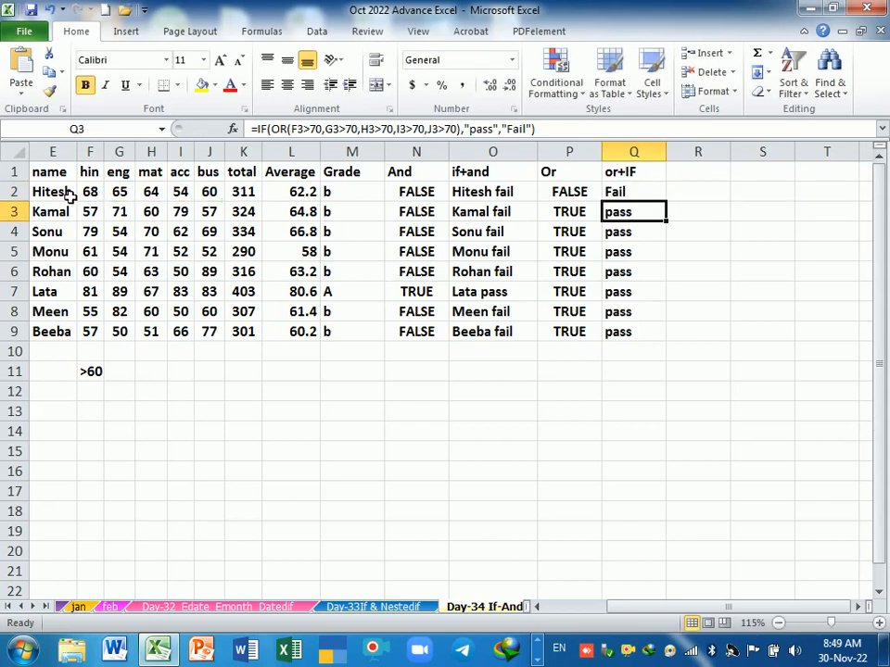
Step: Compare the marks in F2:J2 with the results in Q3:Q9, and review the formula in Q3
drag(90, 193, 232, 206)
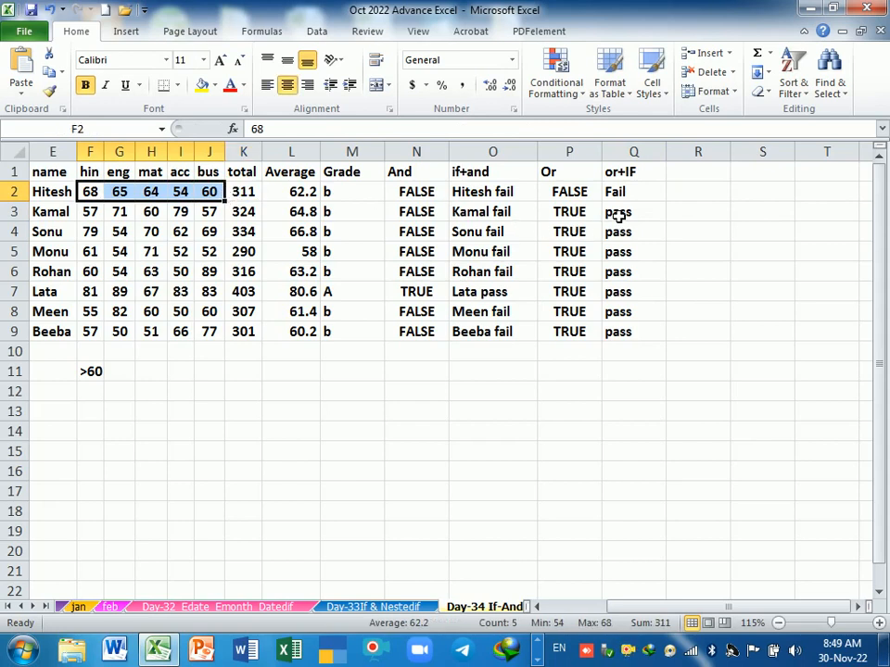
drag(619, 215, 639, 336)
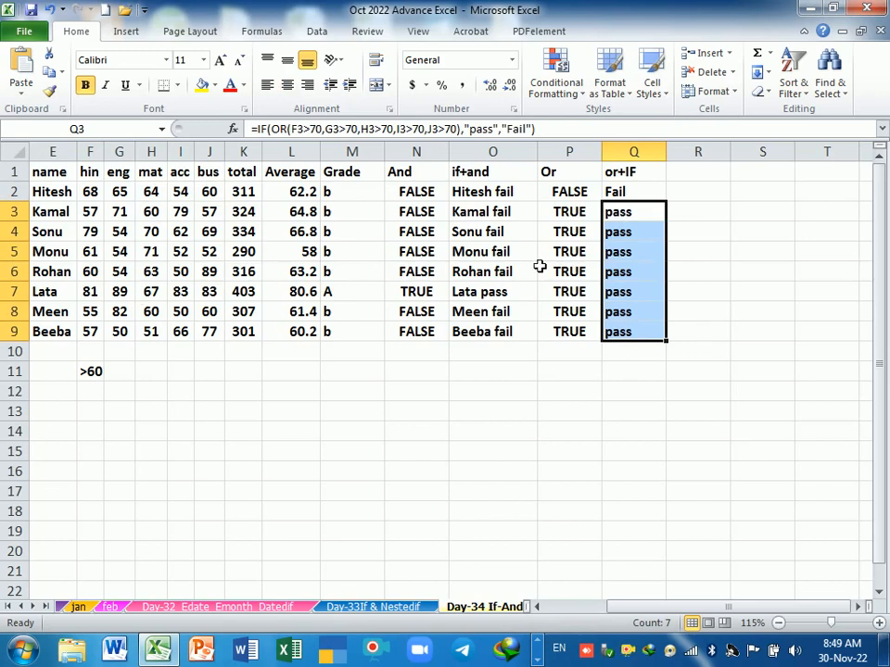
click(631, 233)
double_click(636, 215)
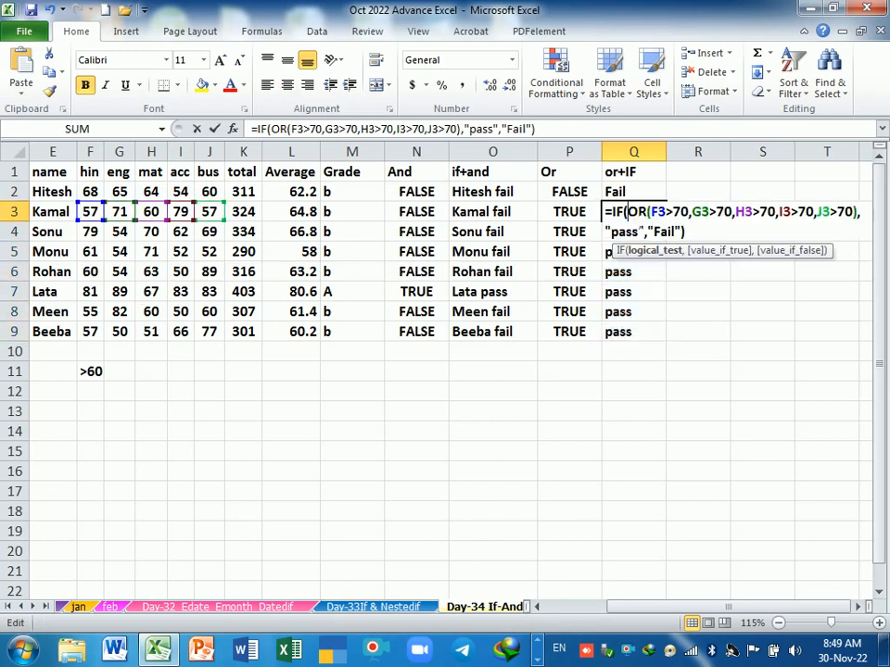
key(Return)
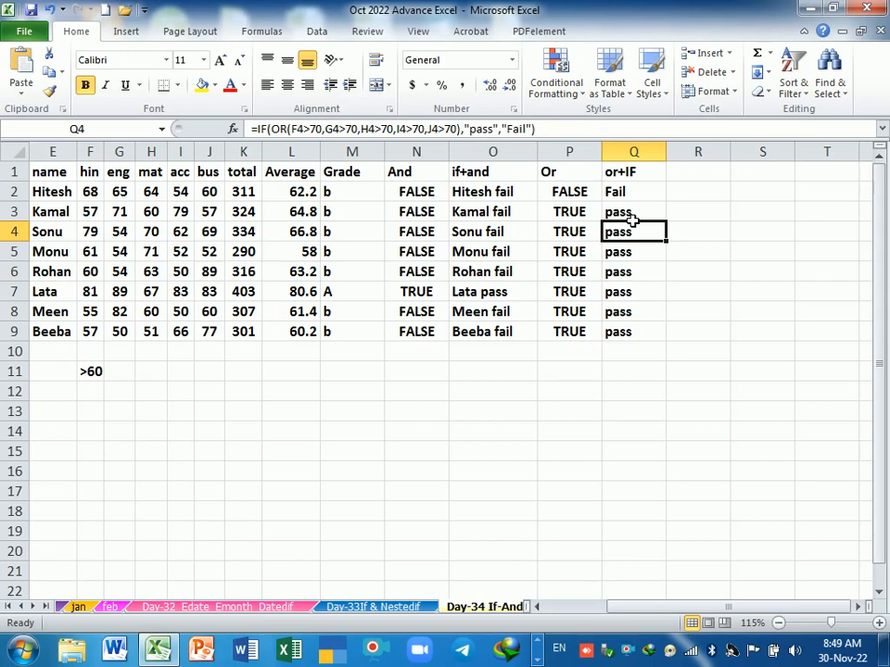
Step: Add the column heading "if" in R1
click(684, 177)
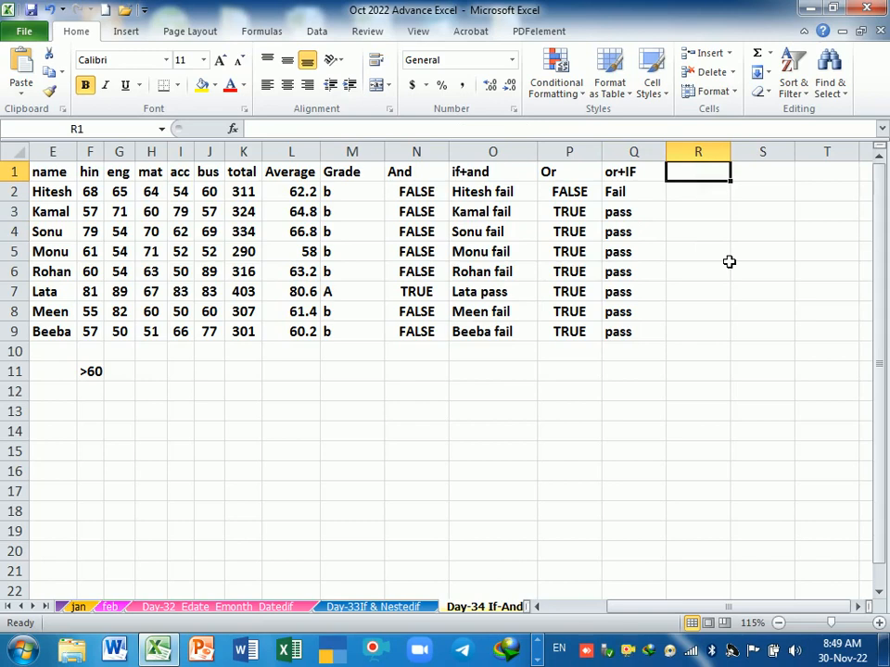
text(if)
key(Tab)
key(Left)
key(Down)
text(=if)
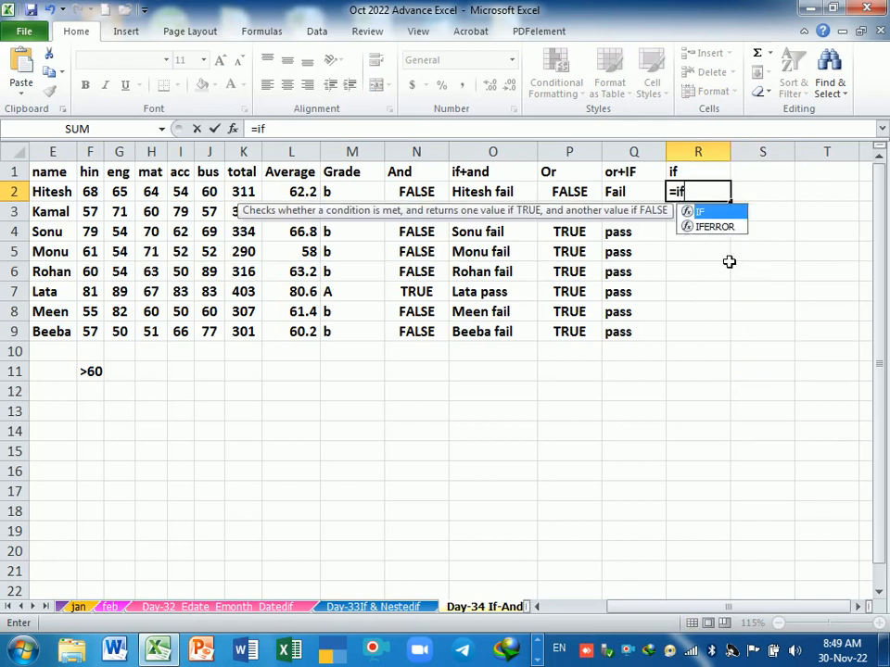
key(Tab)
text(an)
key(Tab)
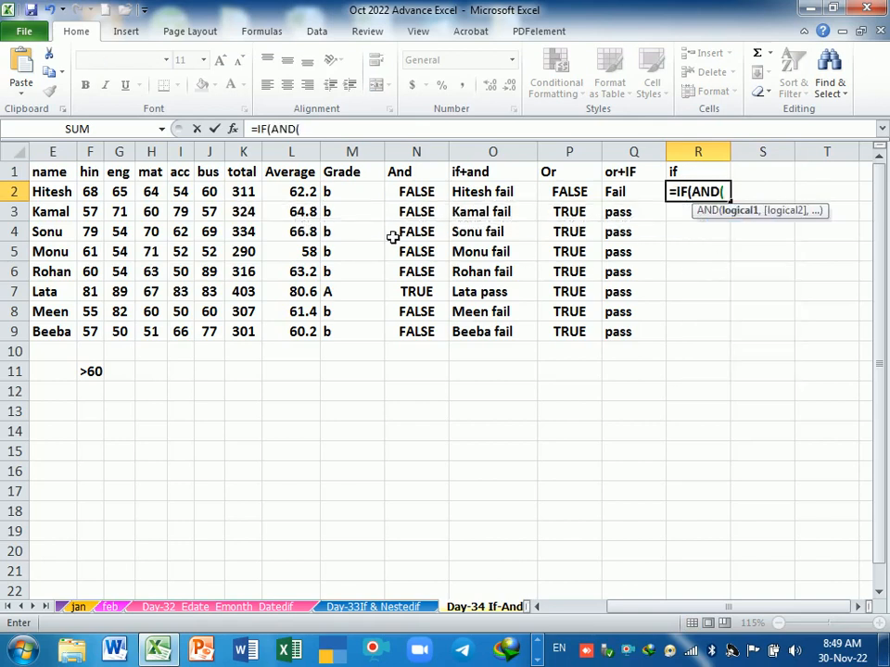
click(93, 194)
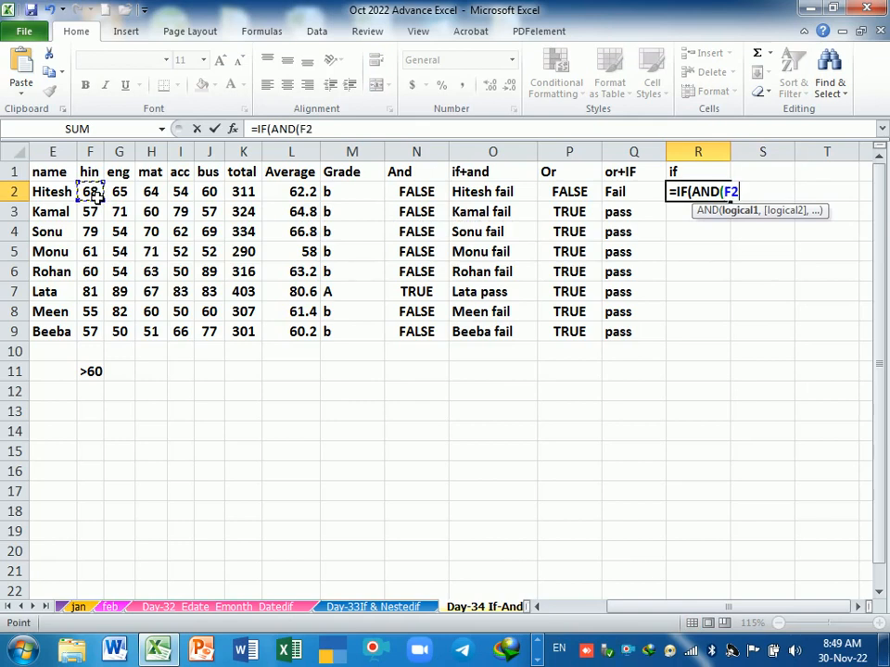
text(<)
key(BackSpace)
text(>70)
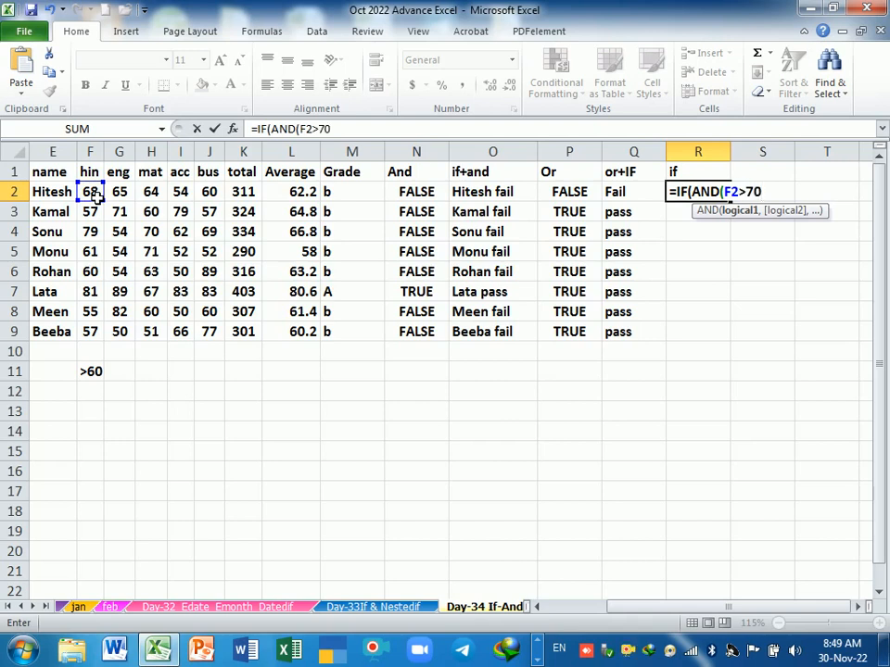
text(,)
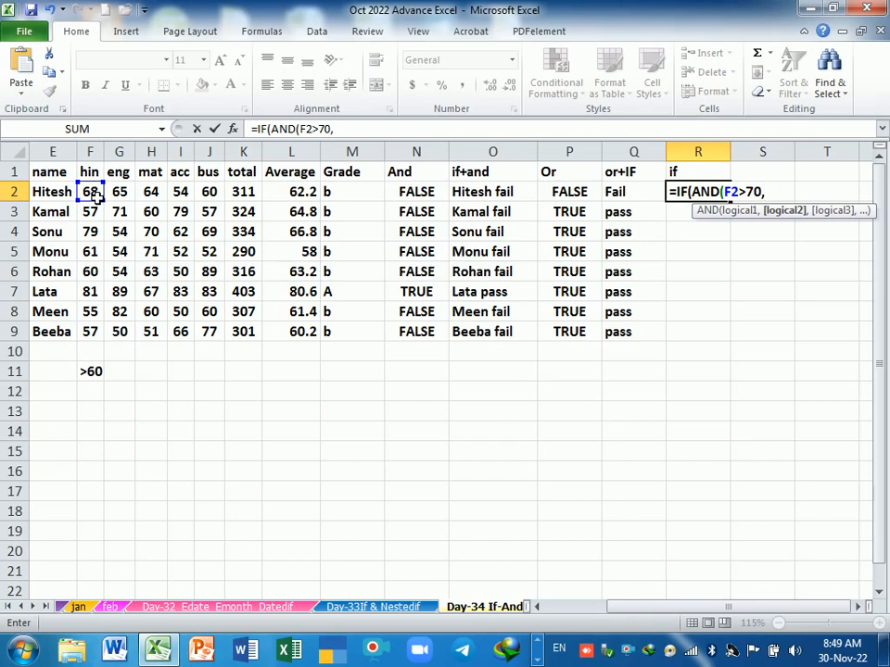
text(<)
click(96, 195)
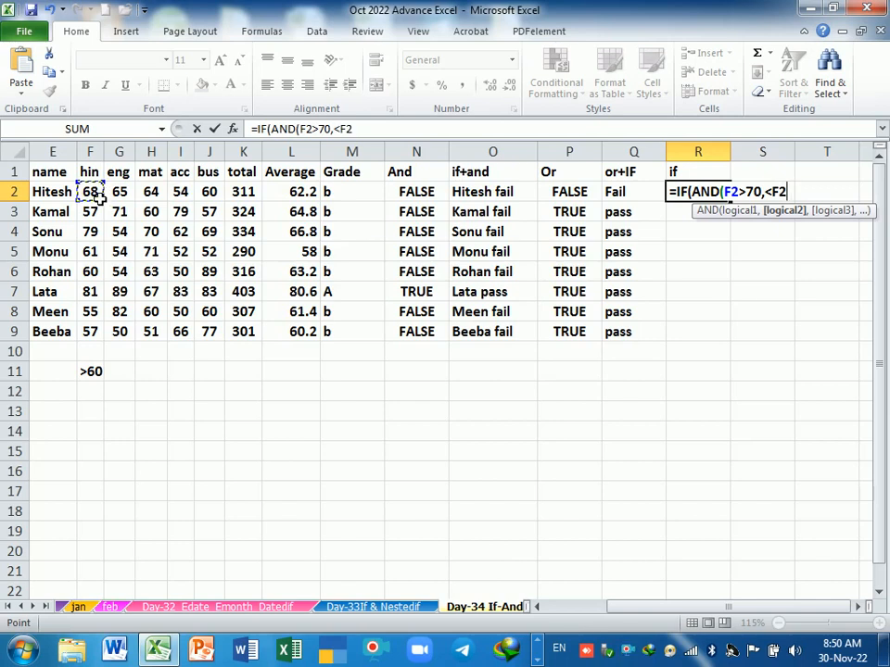
key(BackSpace)
key(BackSpace)
key(BackSpace)
key(BackSpace)
key(BackSpace)
key(BackSpace)
key(BackSpace)
key(BackSpace)
key(BackSpace)
key(BackSpace)
key(BackSpace)
key(BackSpace)
key(BackSpace)
key(BackSpace)
key(BackSpace)
key(BackSpace)
key(Escape)
key(Down)
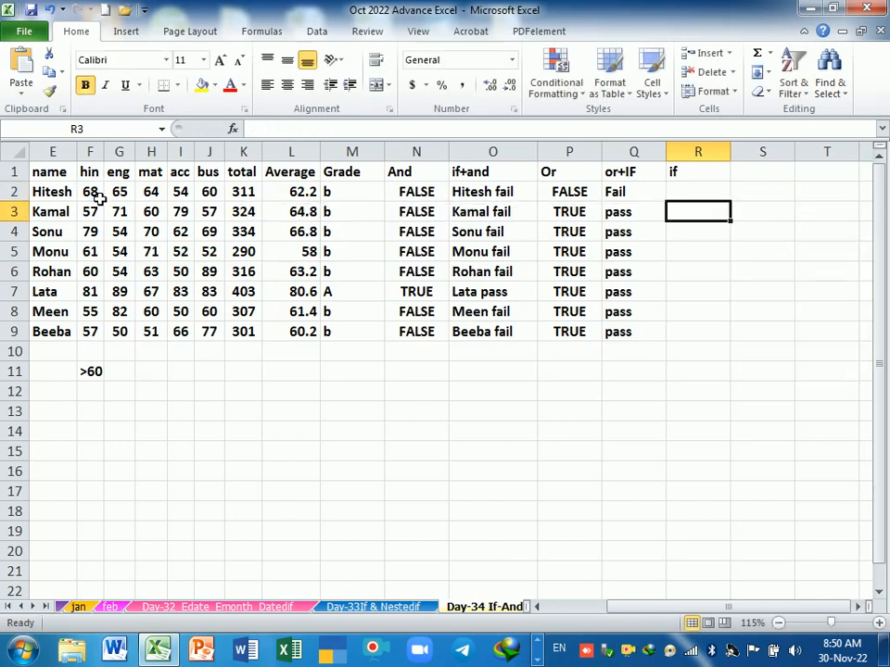
key(Down)
key(Down)
key(Down)
key(Down)
key(Down)
key(Down)
key(Down)
key(Down)
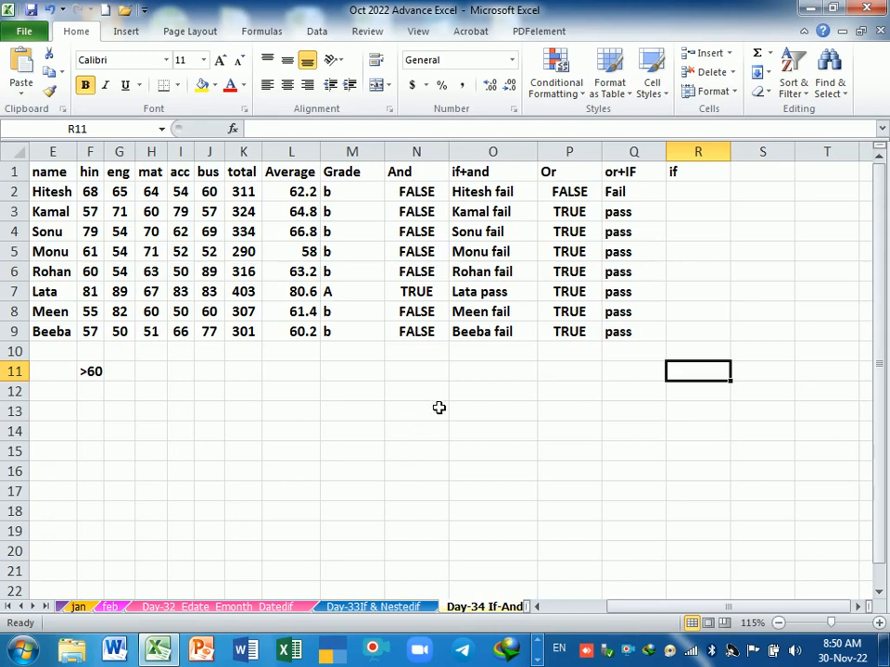
Step: Enter the title "voter Card List" in O12, below the marks table
click(484, 398)
text(vo)
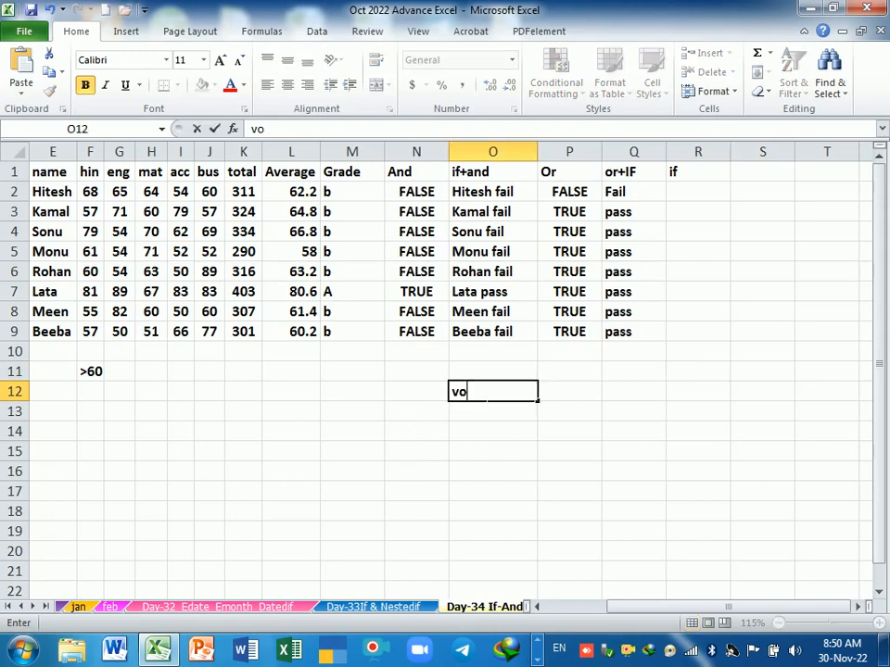
text(ter Card List)
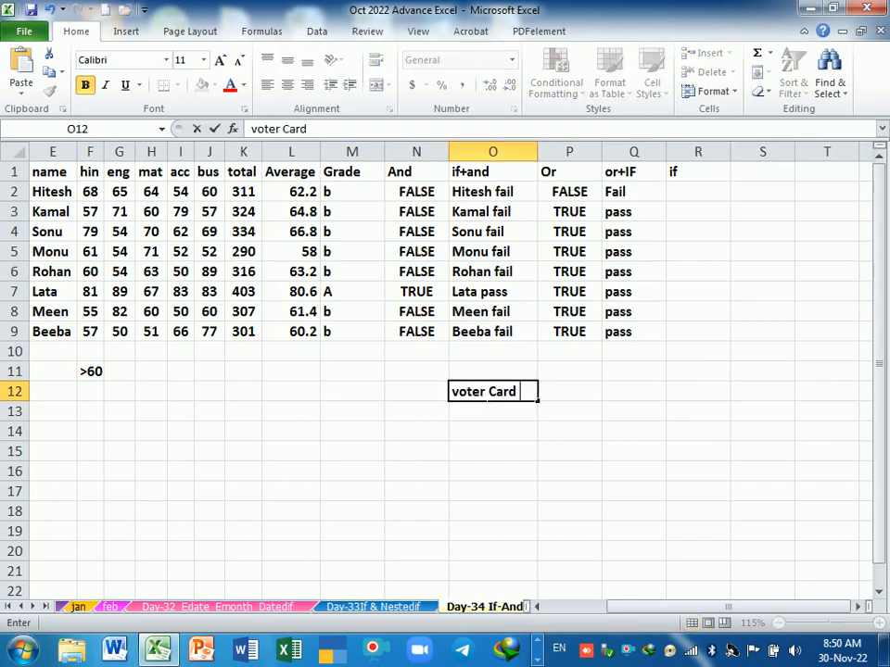
key(Return)
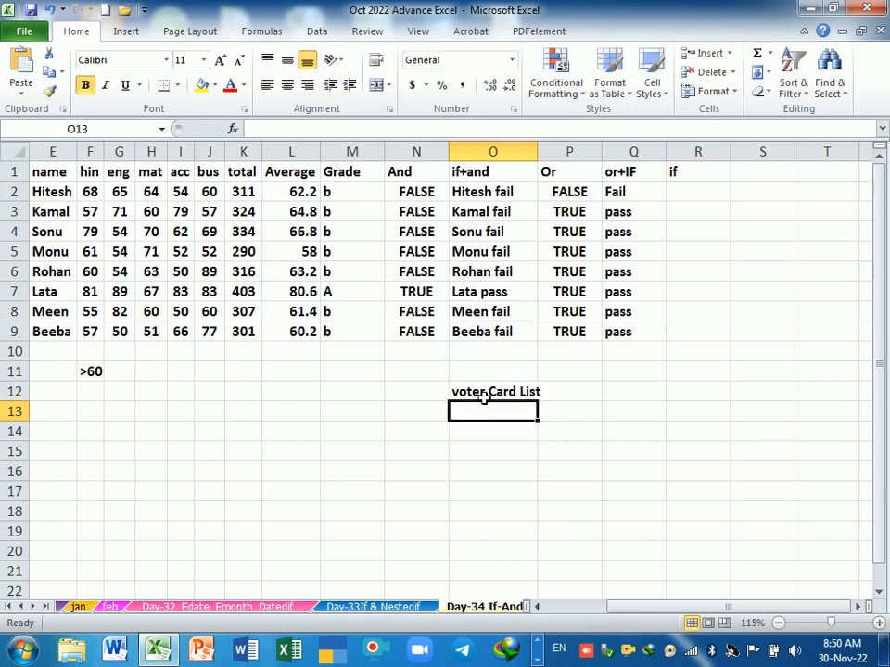
Step: Enter the age criterion ">=18" in O11, above the voter card title
key(Up)
key(Up)
text(>)
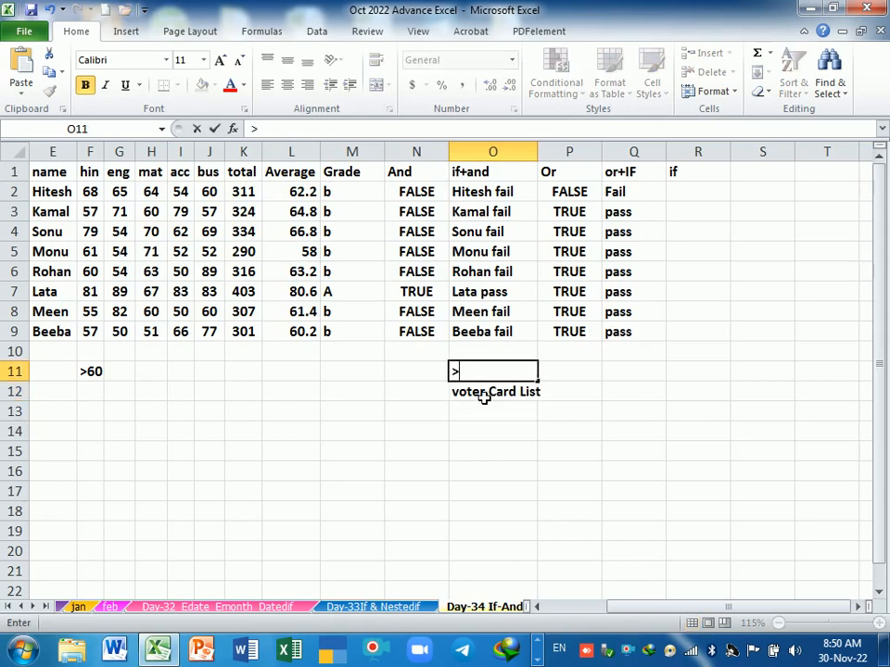
text(=)
text(18)
key(Return)
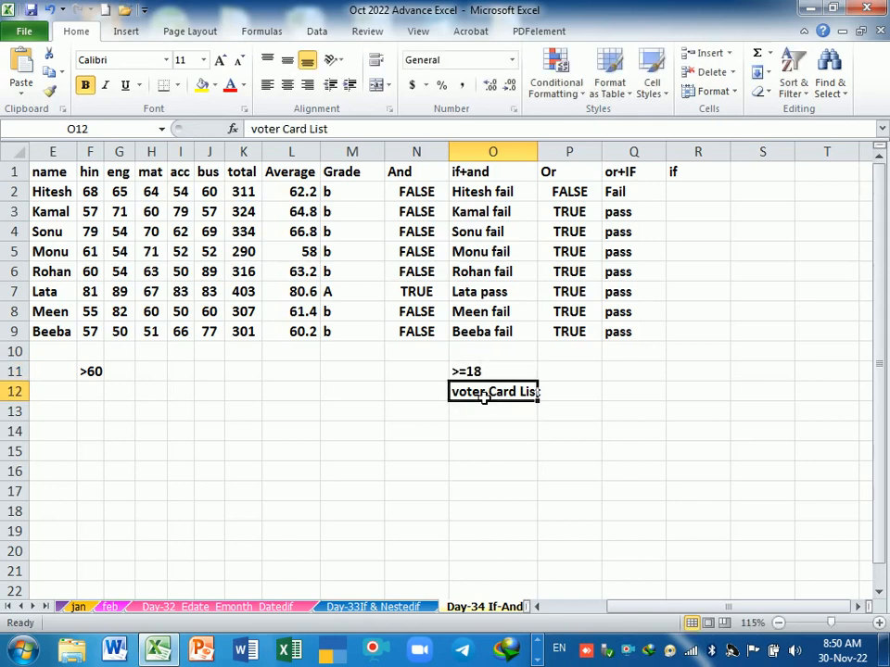
Step: Extend the criterion in O11 with an upper limit so that it reads ">=18 ,<=40"
key(Up)
key(F2)
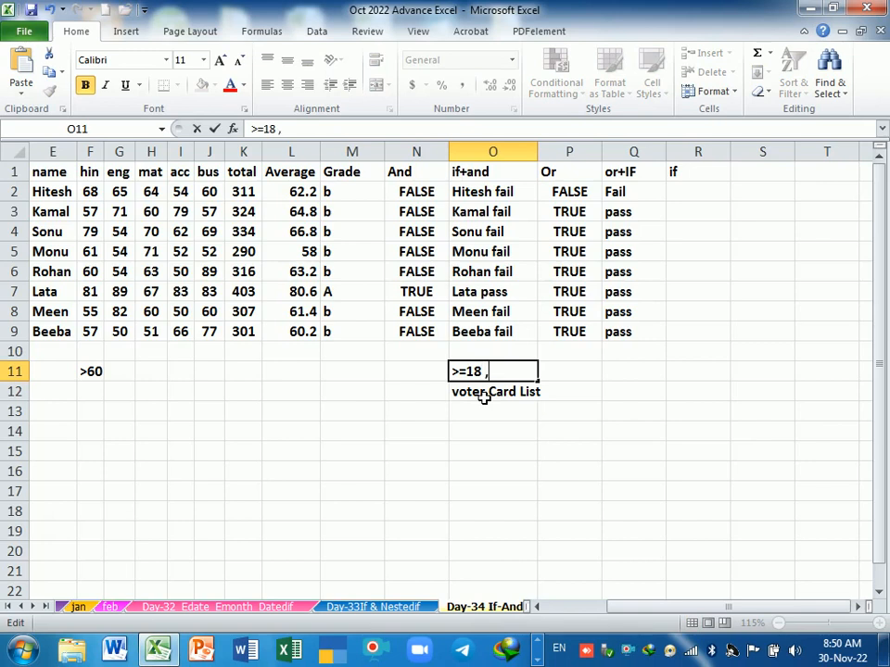
text(,>)
key(BackSpace)
text(<40)
text(=)
key(Return)
key(Return)
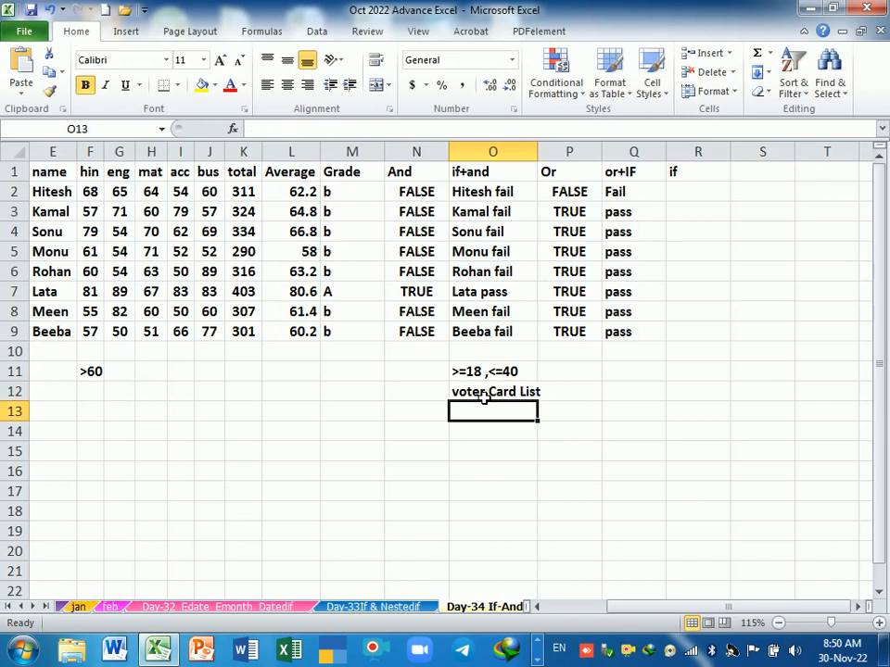
Step: Add the heading "Age" in O13 and list the ages 20, 13, 18, 19, 17, 15, 16 and 17 in O14:O21
text(Age)
key(Return)
text(2)
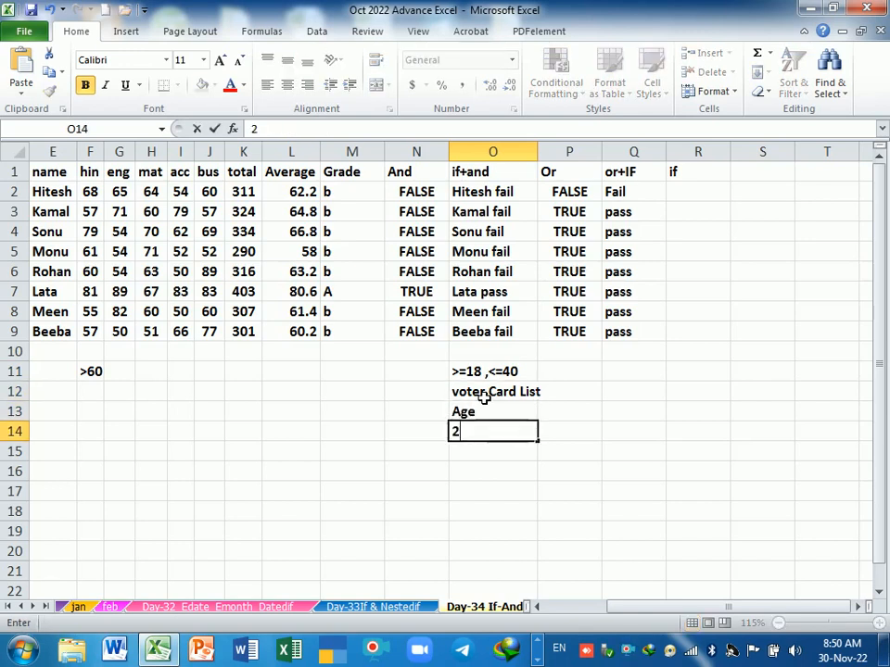
text(0)
key(Return)
text(13)
key(Return)
text(18)
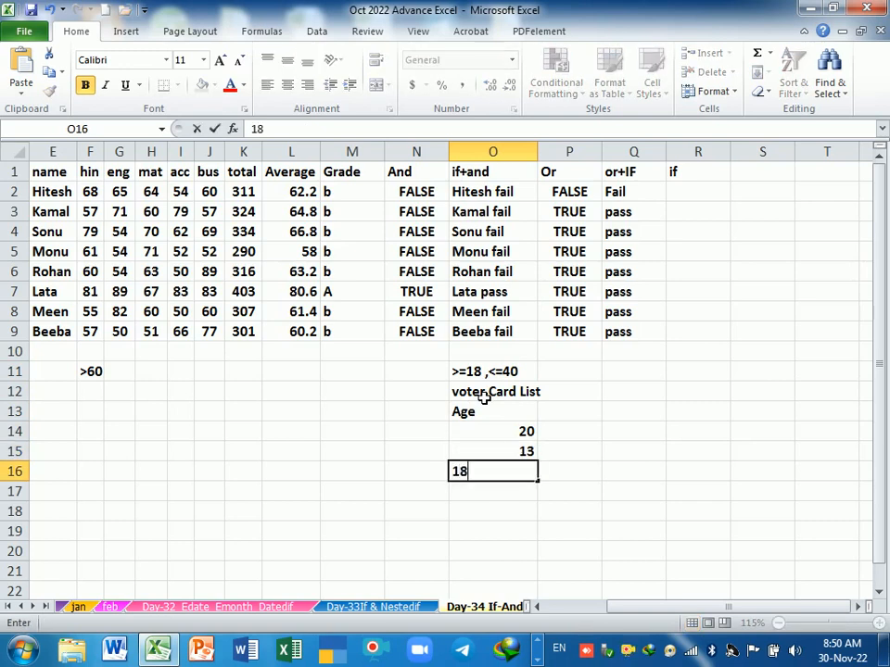
key(Return)
text(19)
key(Return)
text(17)
key(Return)
text(15)
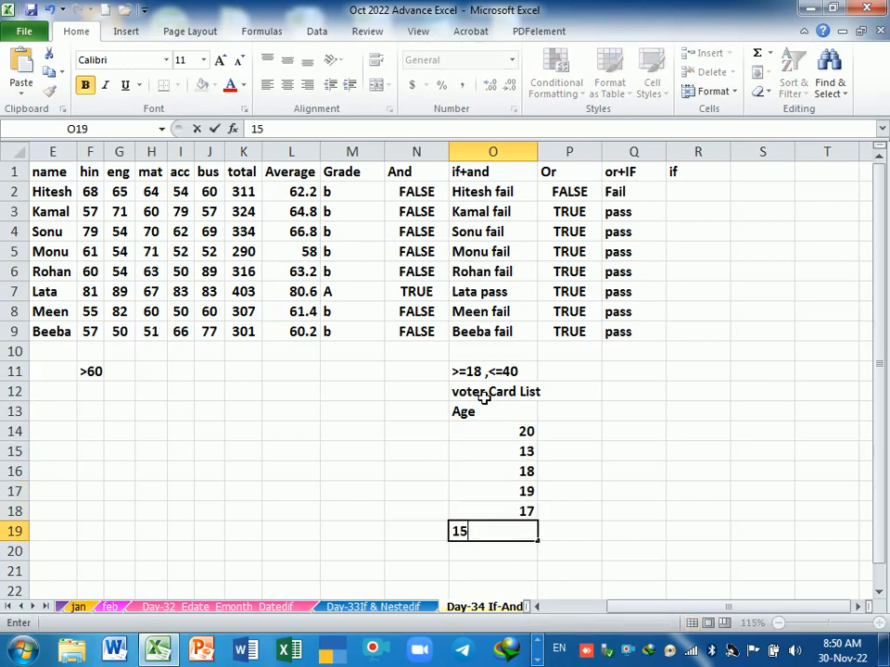
key(Return)
text(16)
key(Return)
text(174)
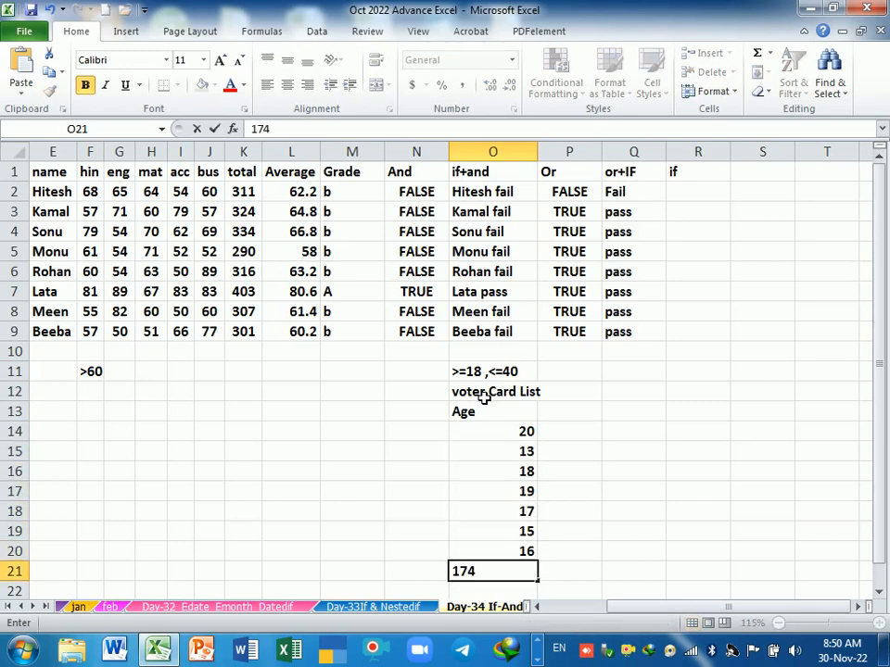
key(BackSpace)
key(Return)
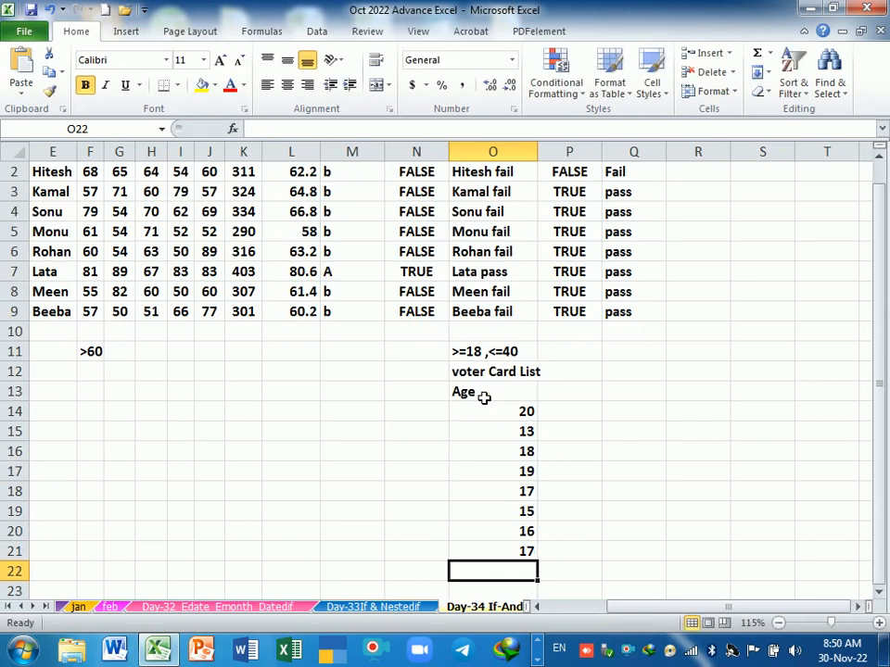
Step: Enter the heading "if" in P12, beside the voter card title
click(575, 397)
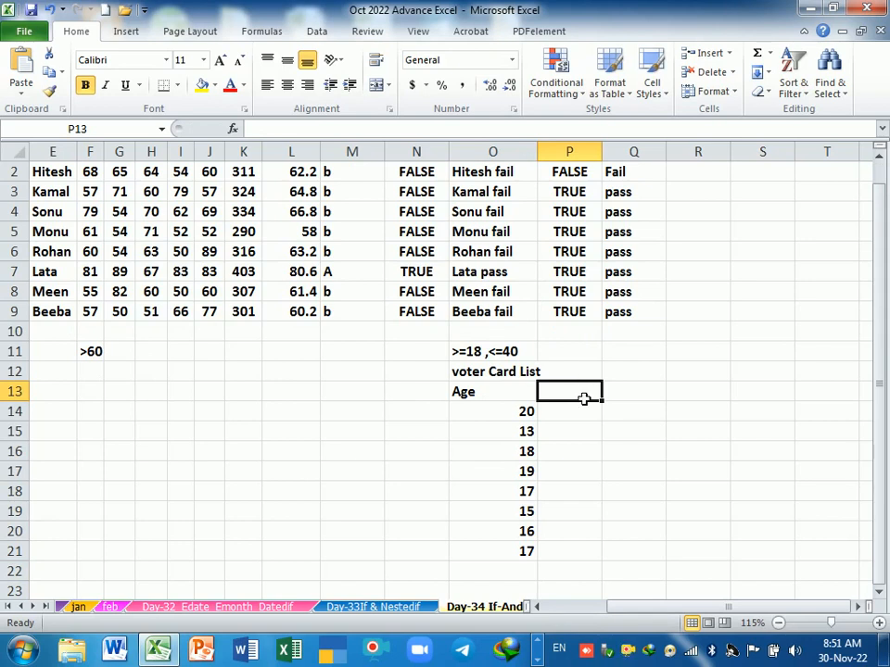
key(Up)
text(if)
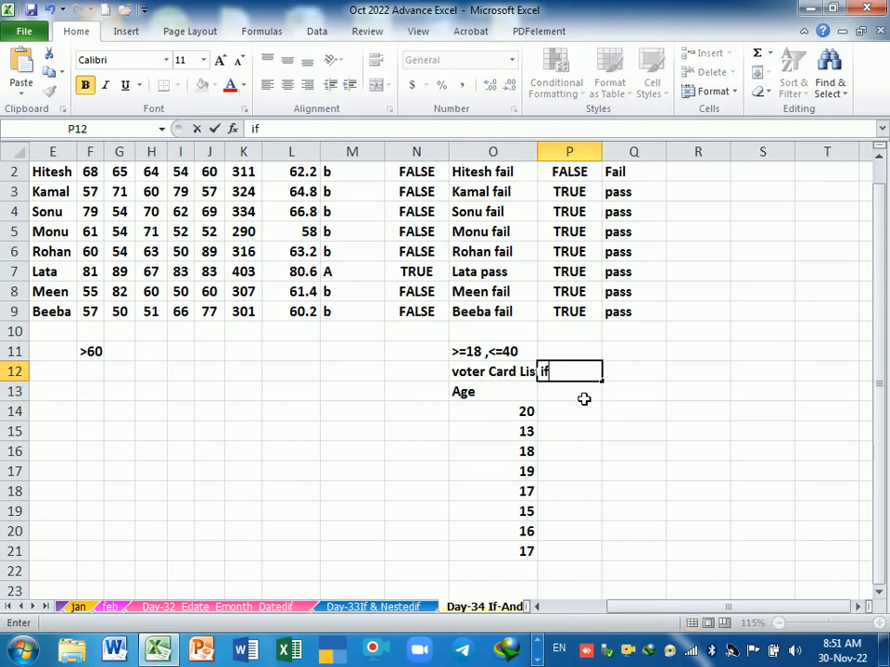
key(Return)
text(=if)
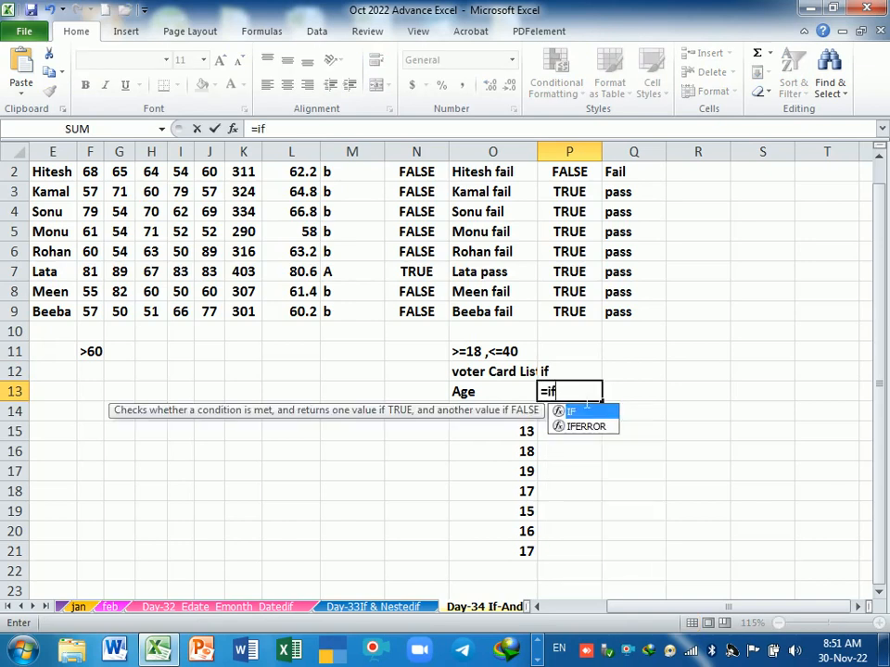
key(Tab)
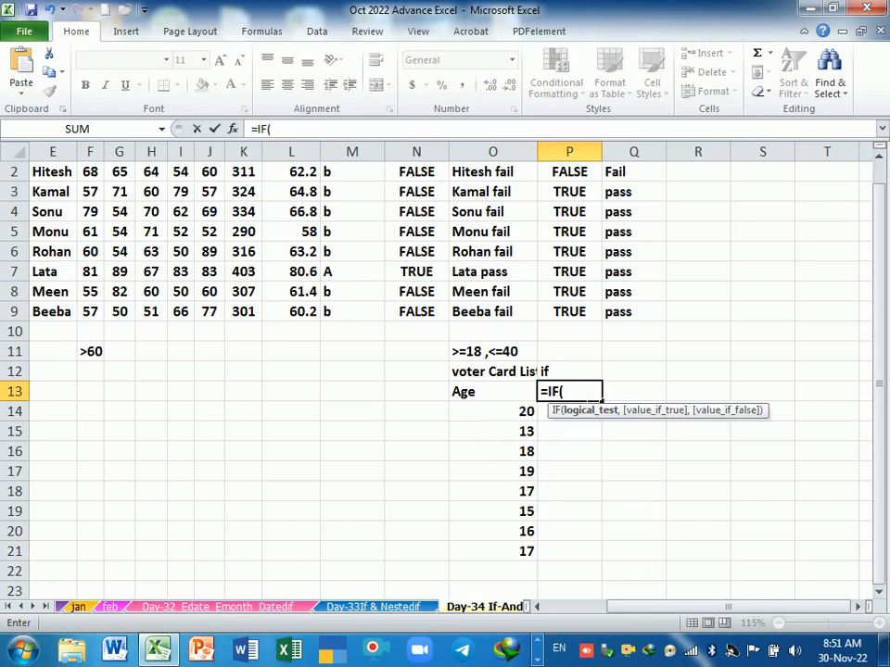
key(BackSpace)
key(BackSpace)
key(BackSpace)
key(Down)
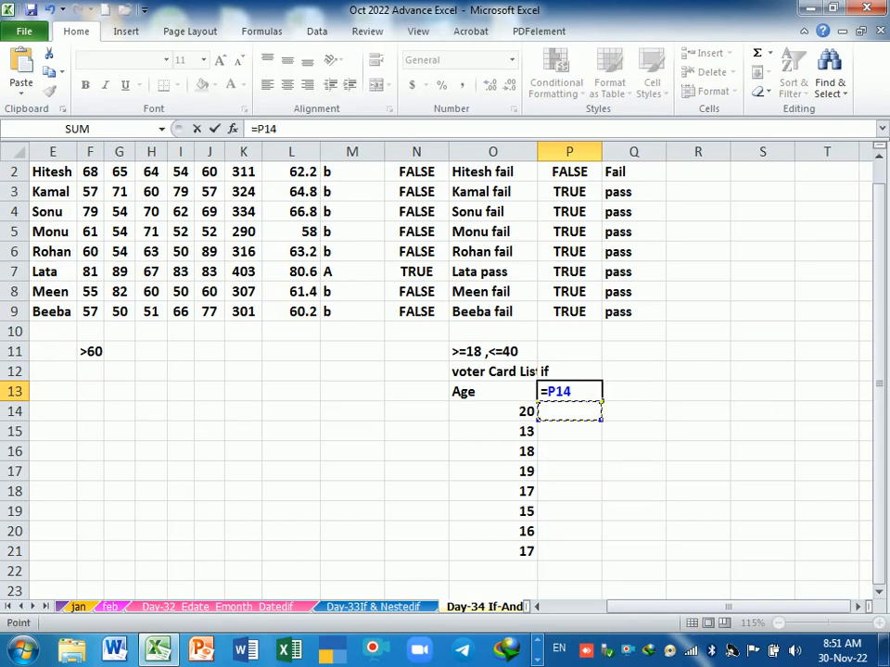
key(BackSpace)
key(BackSpace)
key(BackSpace)
key(BackSpace)
key(Return)
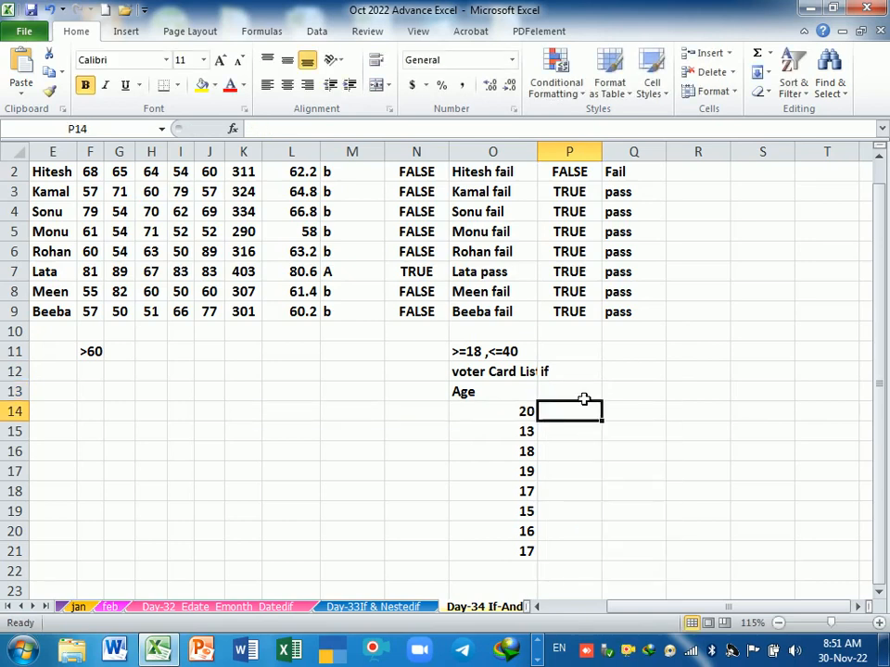
Step: Start an IF formula in P14 with the logical test O14>=18
text(=if)
key(Tab)
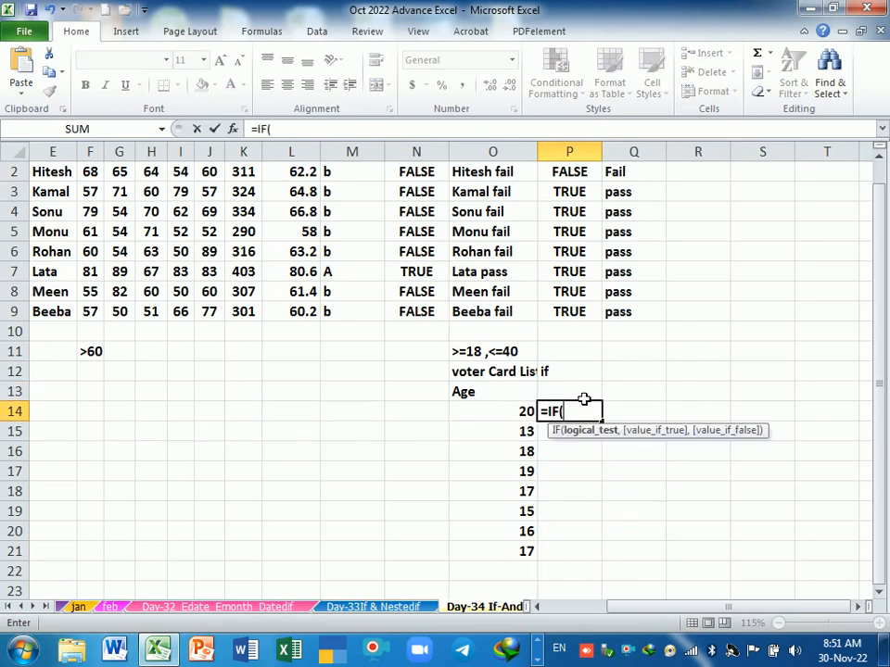
key(Left)
text(>)
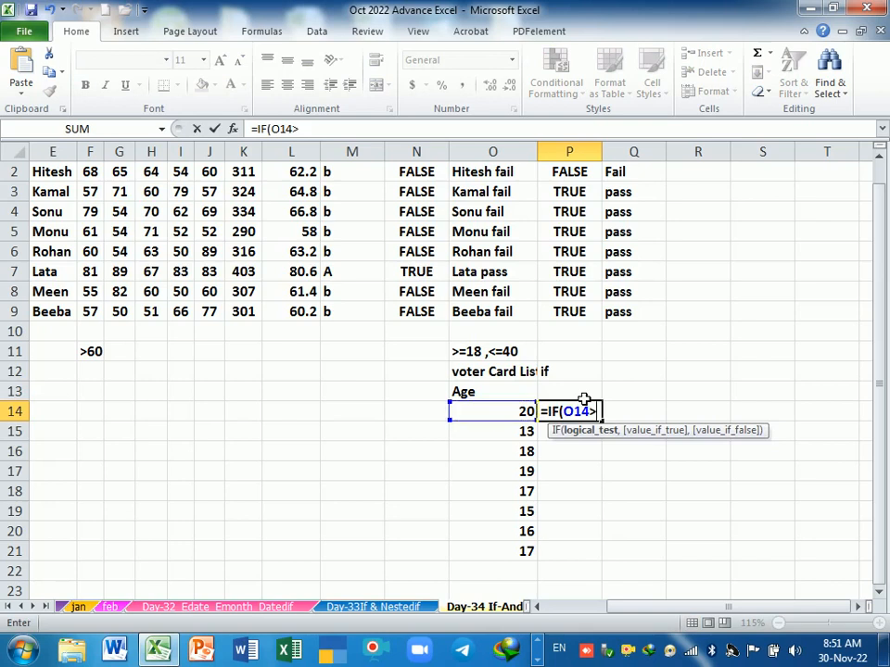
text(=18)
click(615, 412)
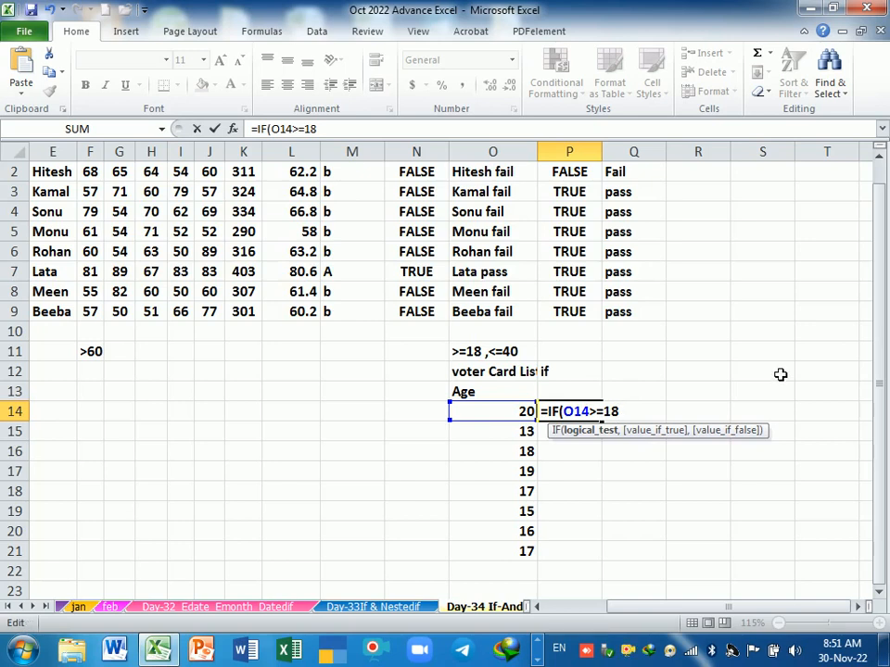
key(BackSpace)
text(=18,)
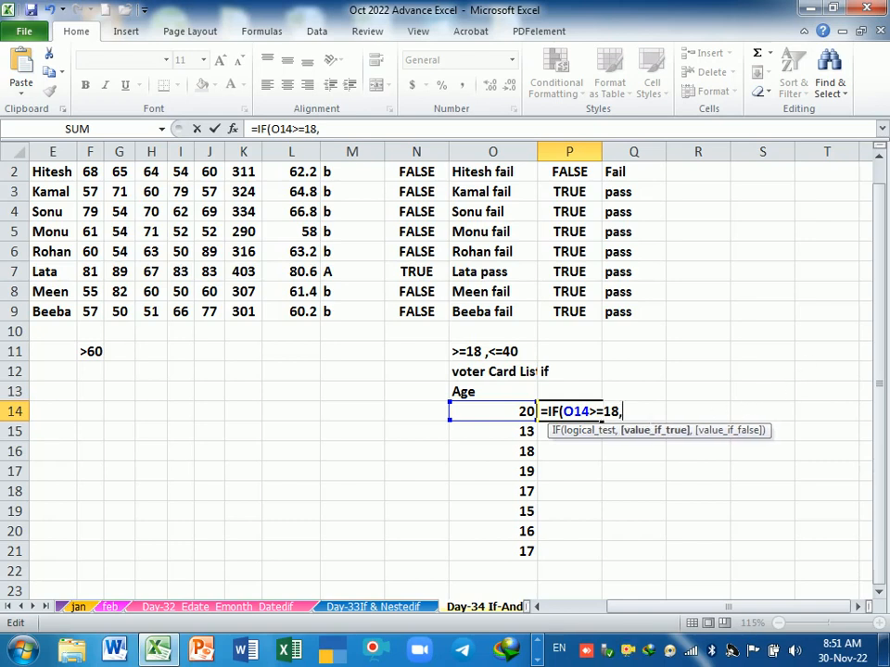
Step: Complete the P14 IF formula with "Vote is Eligible " as the true result and "Not Allowed" as the false result
text(")
text(Votee)
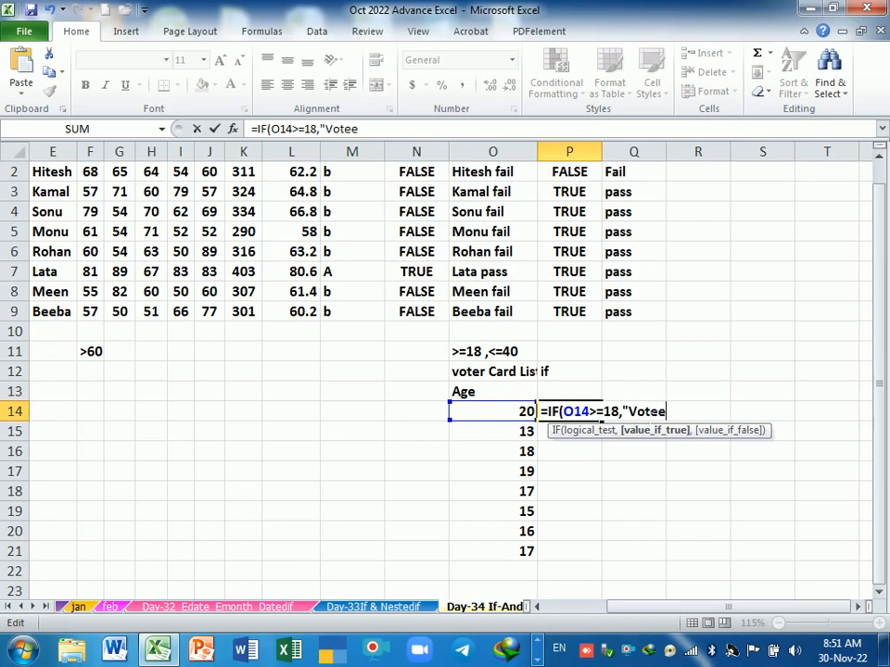
key(BackSpace)
text(is EL)
key(BackSpace)
text(ligible "<)
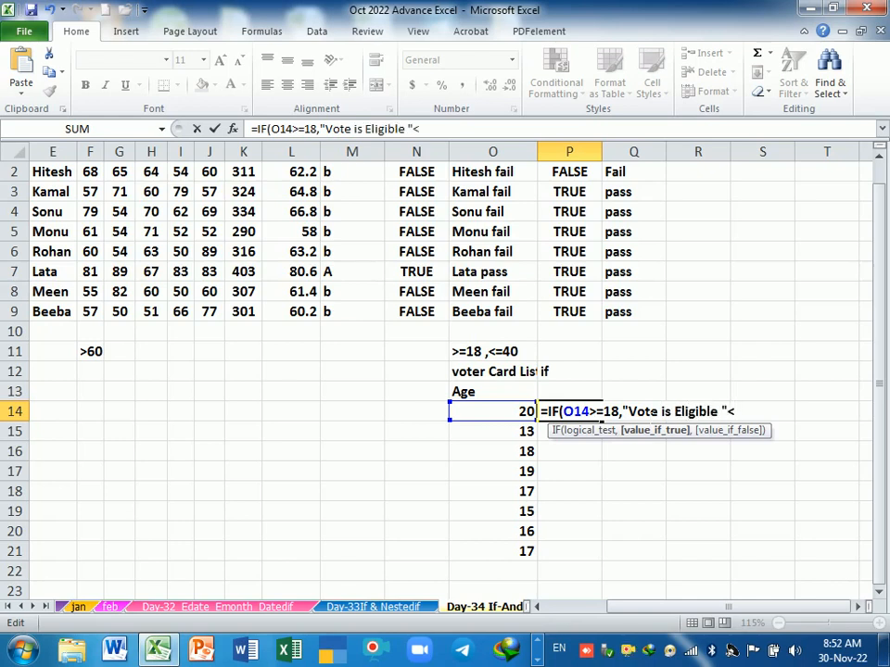
key(BackSpace)
text(,)
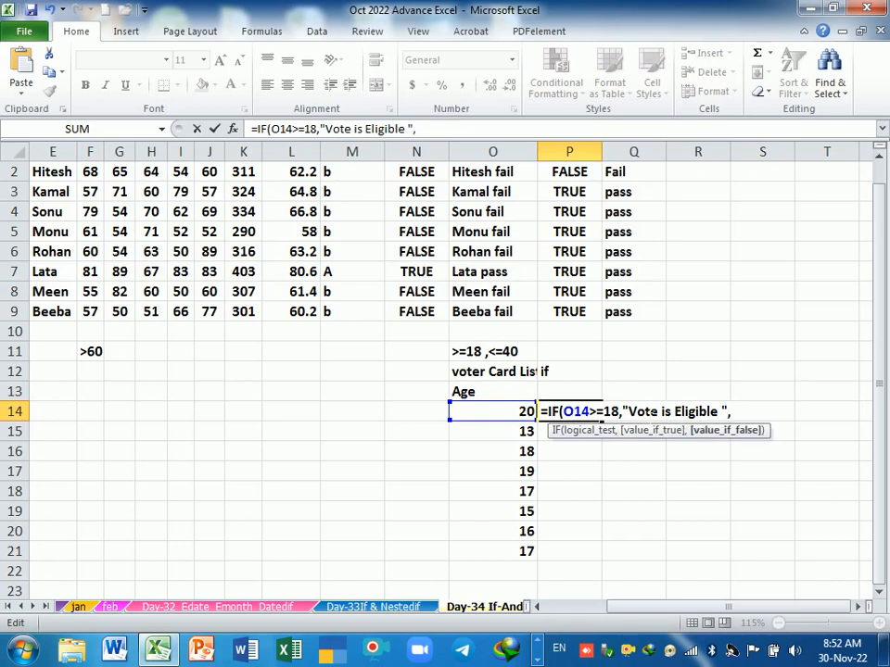
text("Not Allowed"))
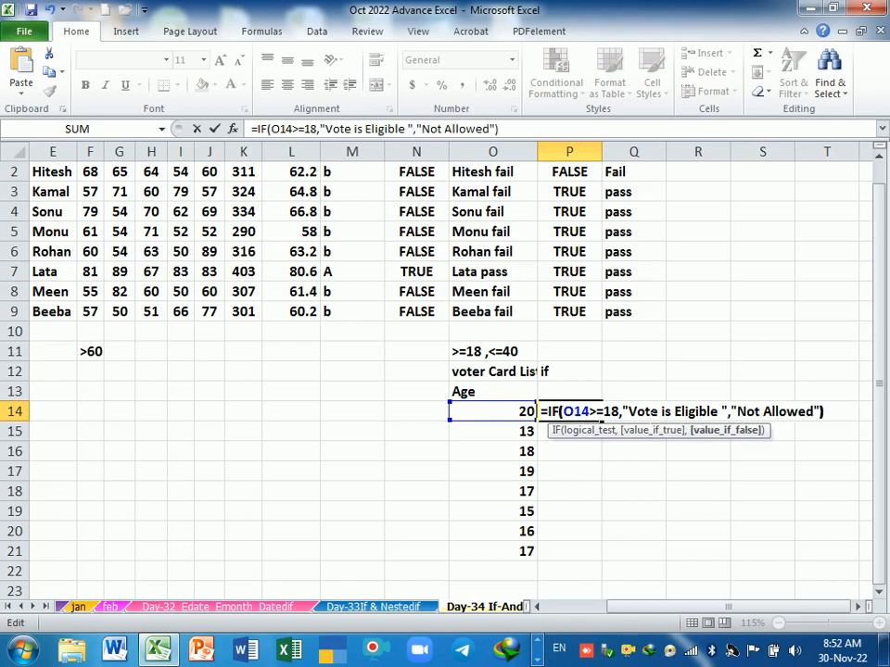
key(Return)
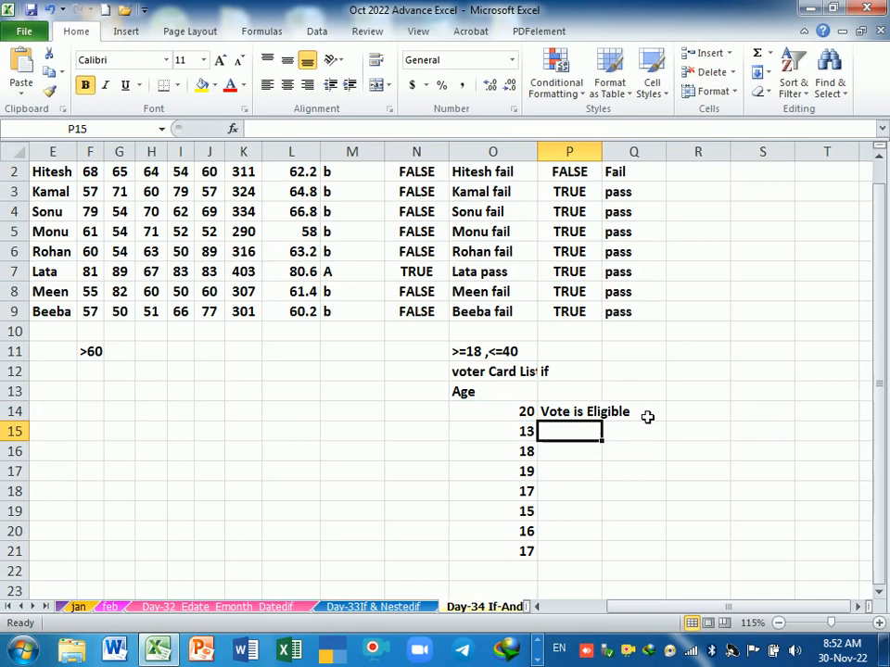
Step: Widen column P to fit the result text and fill the IF formula from P14 down to P21
drag(602, 151, 659, 151)
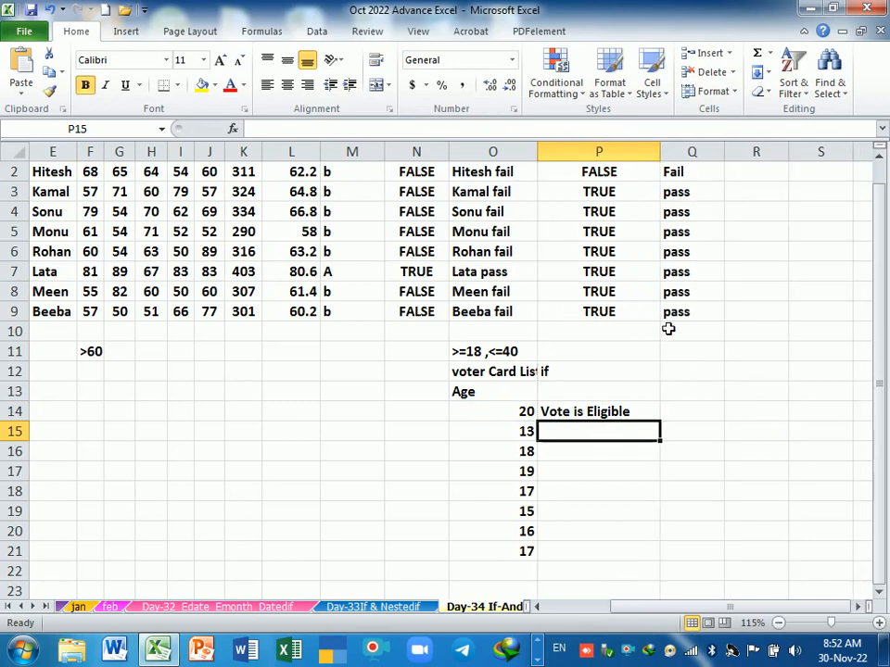
click(654, 415)
drag(660, 422, 651, 570)
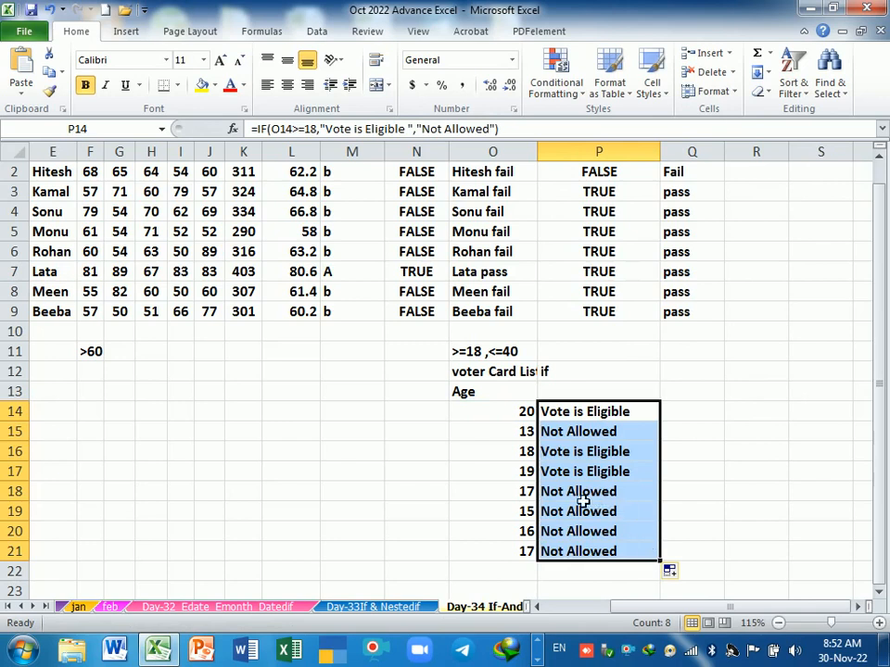
click(617, 489)
click(565, 517)
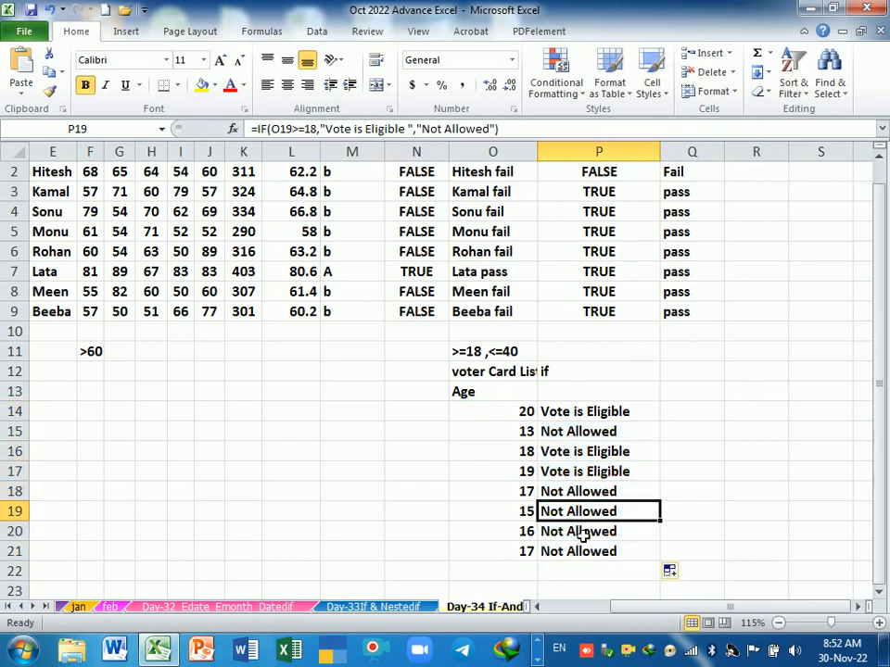
click(569, 538)
click(572, 556)
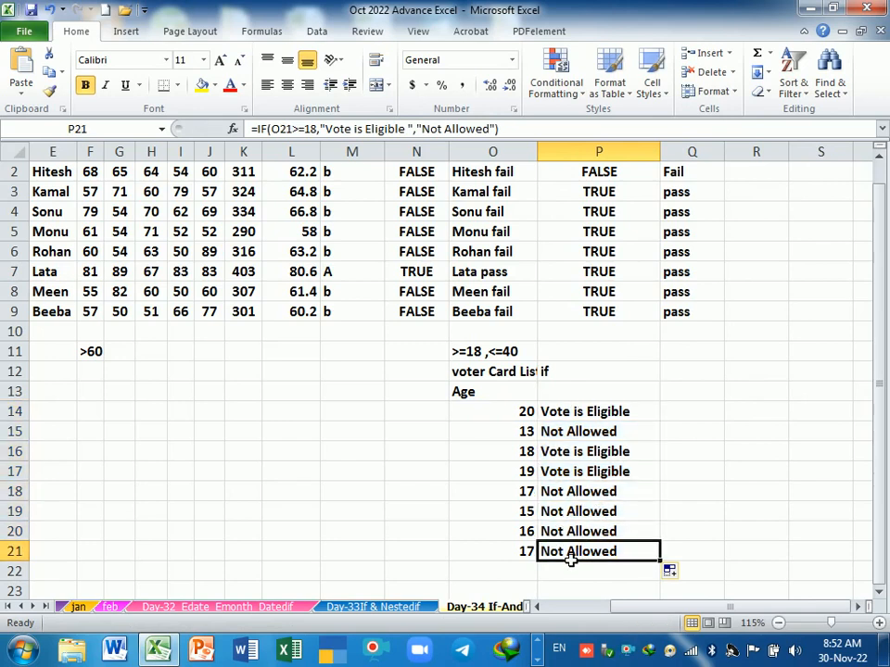
Step: Move the "if" heading from P12 to P13, directly above the eligibility results
click(582, 393)
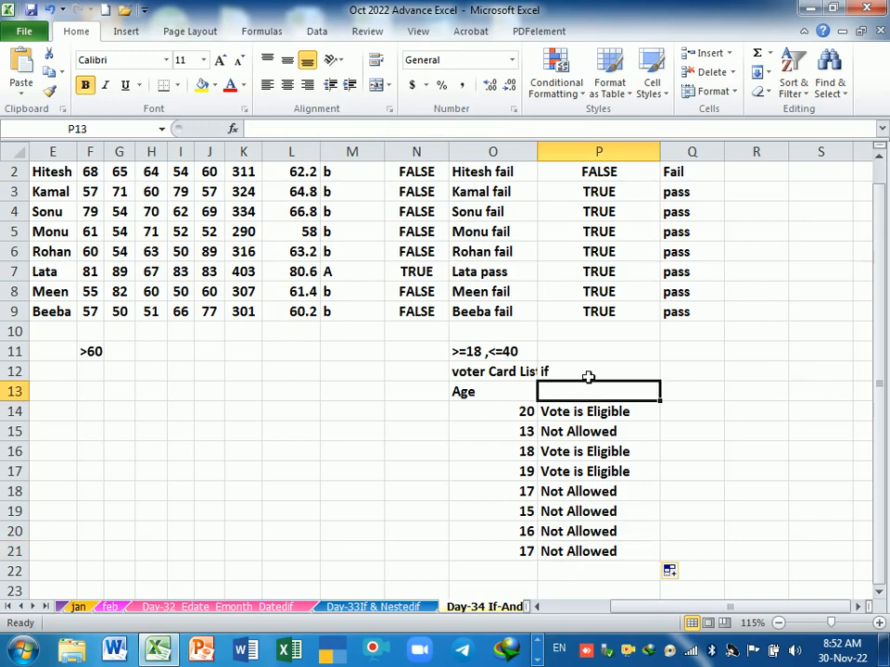
click(588, 374)
drag(595, 383, 599, 394)
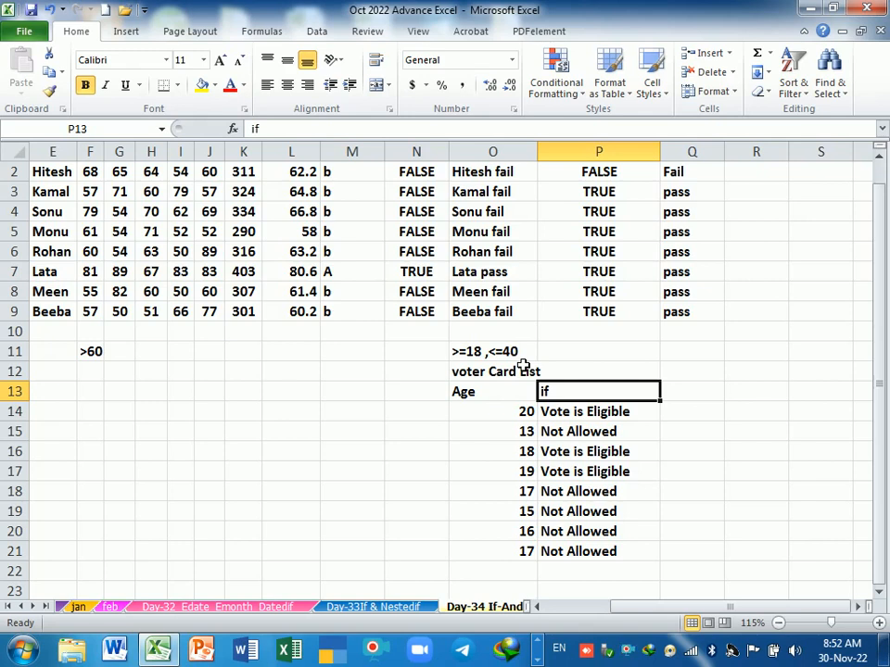
Step: Change the age in O19 to 56 to test the eligibility formula
click(525, 515)
text(56)
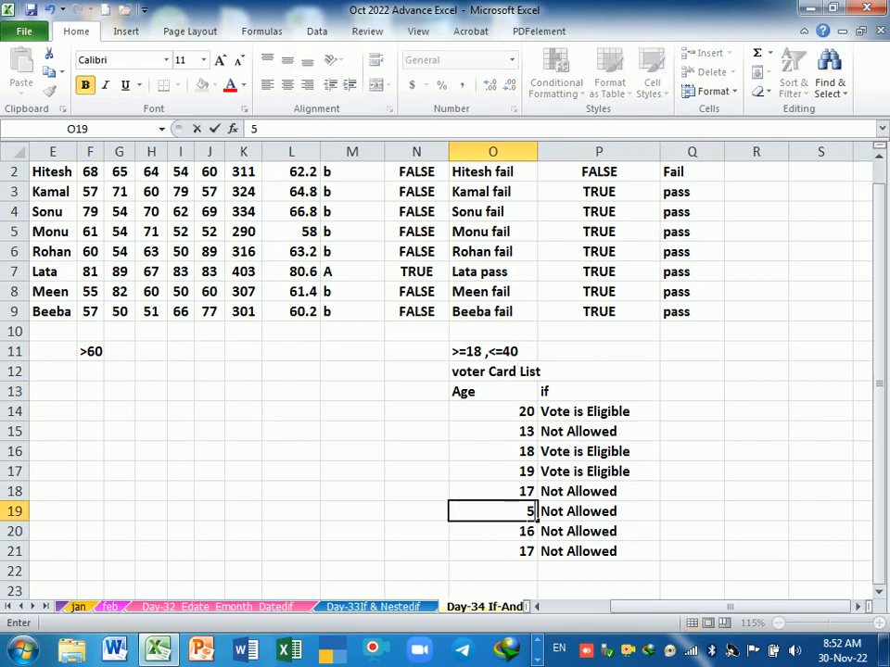
key(Return)
key(Up)
key(Up)
key(Up)
key(Up)
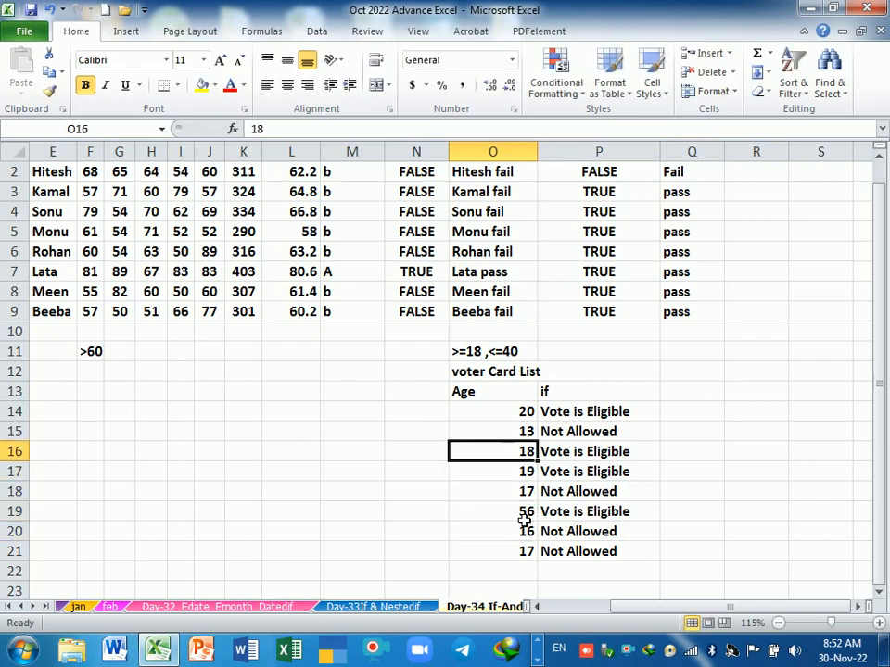
Step: Change the age in O16 to 40 and the age in O18 to 51
text(40)
key(Return)
key(Return)
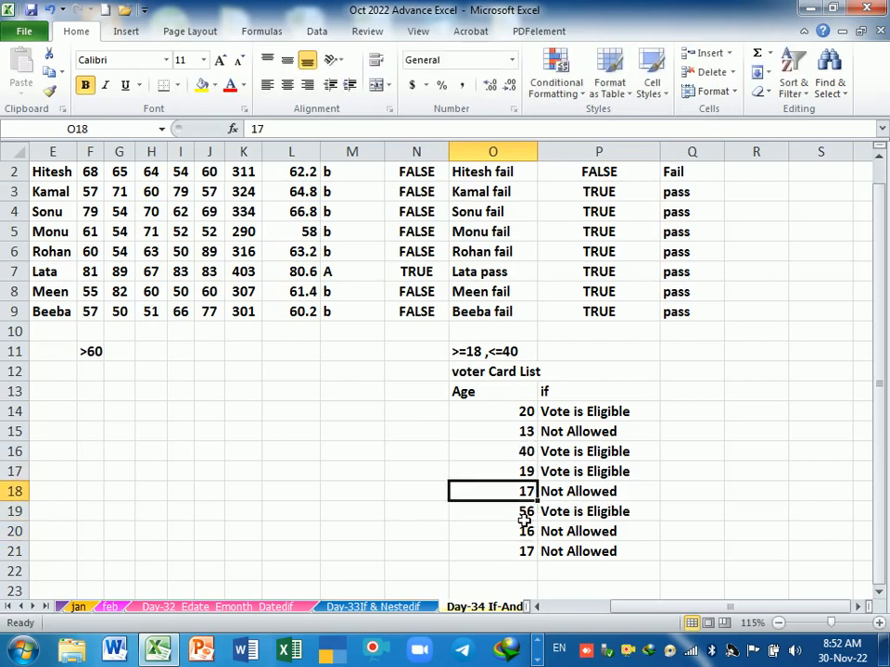
text(50)
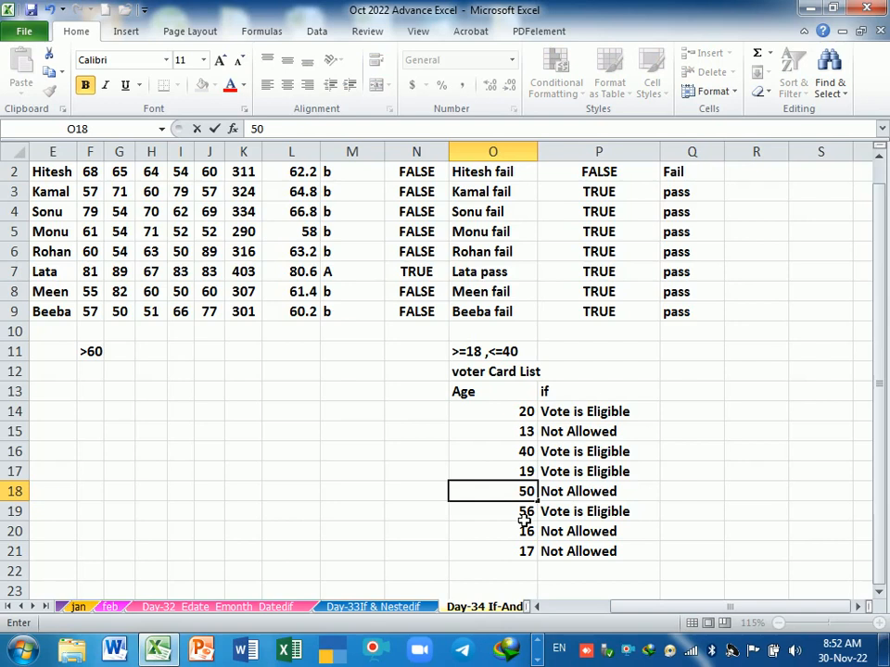
key(BackSpace)
text(1)
key(Return)
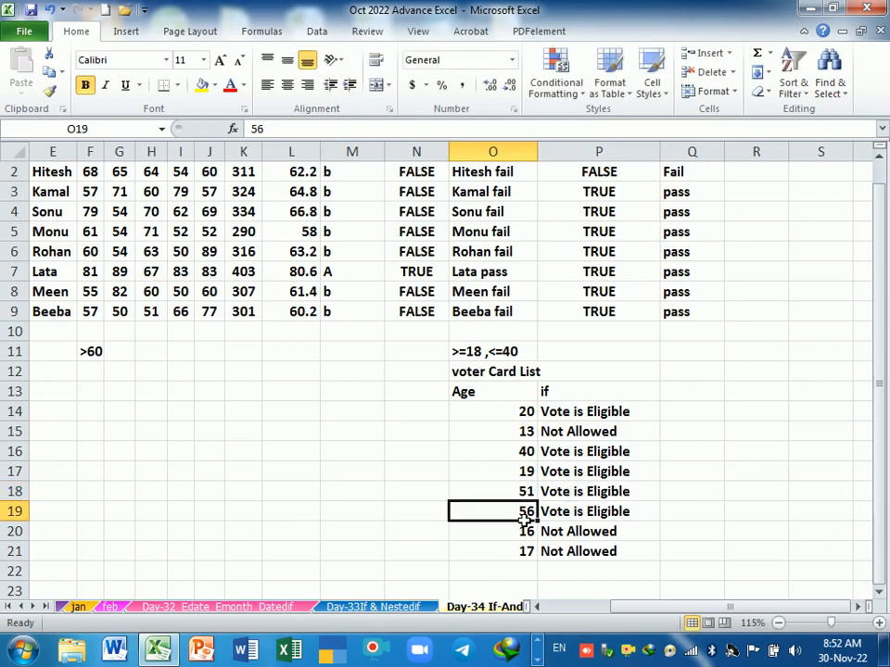
Step: Enter the heading "if+And" in Q13, beside the "if" heading of the voter list
click(699, 408)
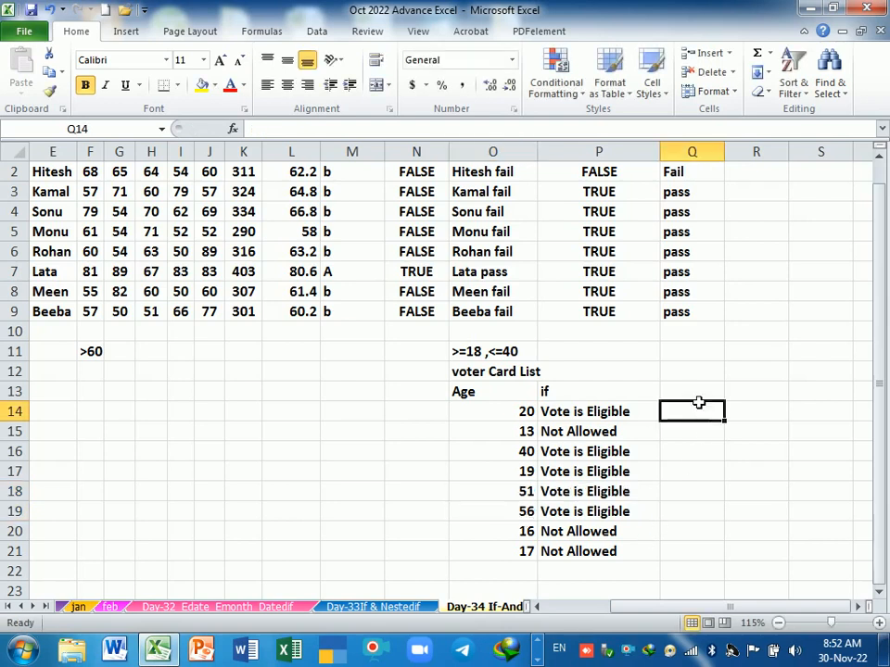
click(690, 398)
text(if)
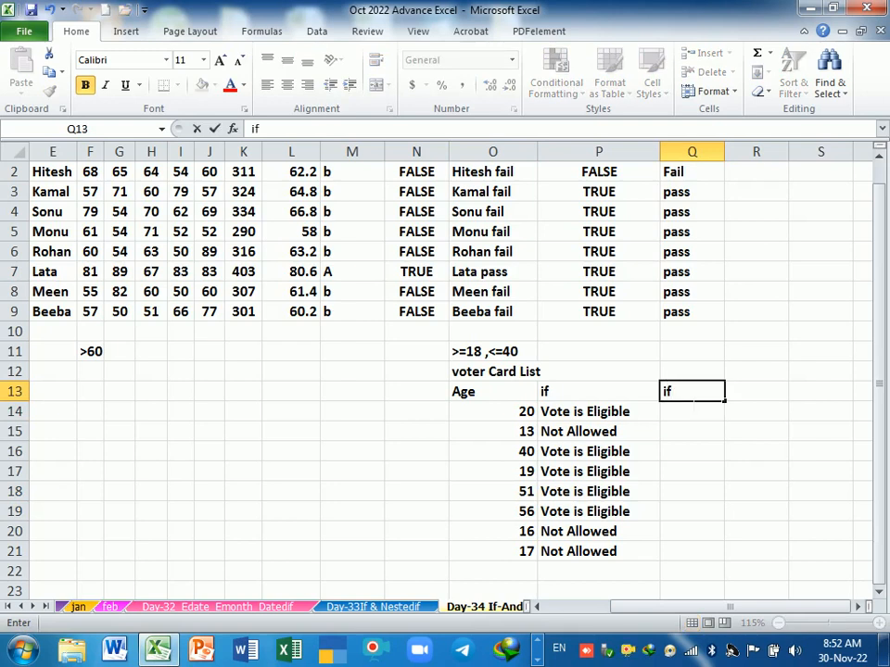
text(+And)
key(Return)
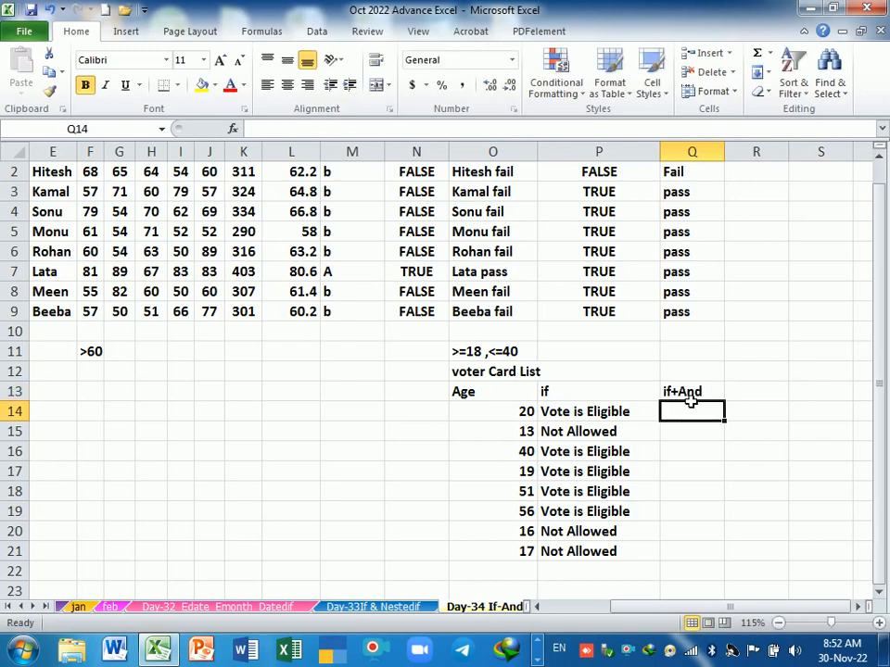
Step: Begin an IF formula in Q14 with the logical test AND(O14>=18,O14<=40)
text(=IF(nd)
key(Return)
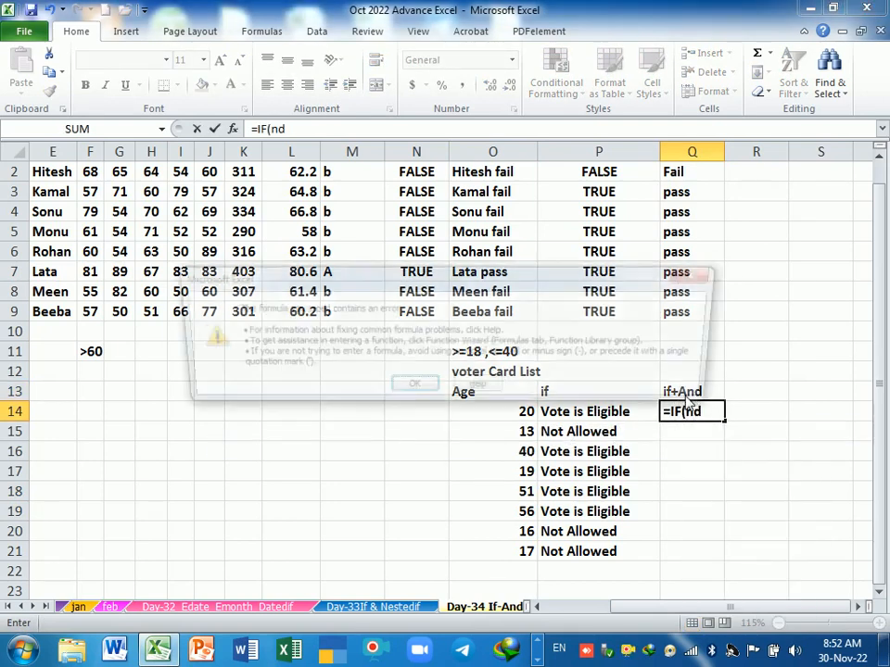
key(Return)
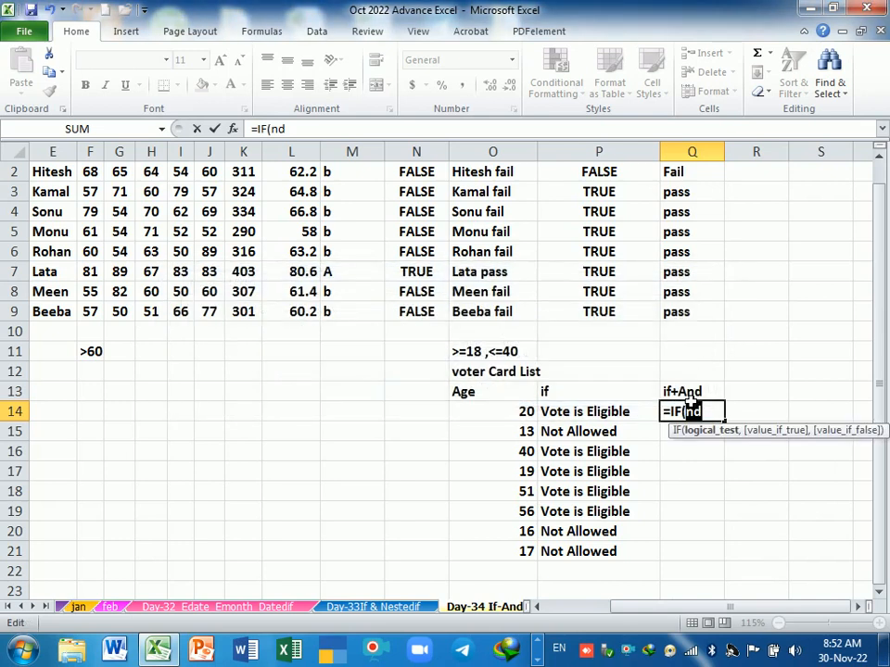
key(BackSpace)
text(AND()
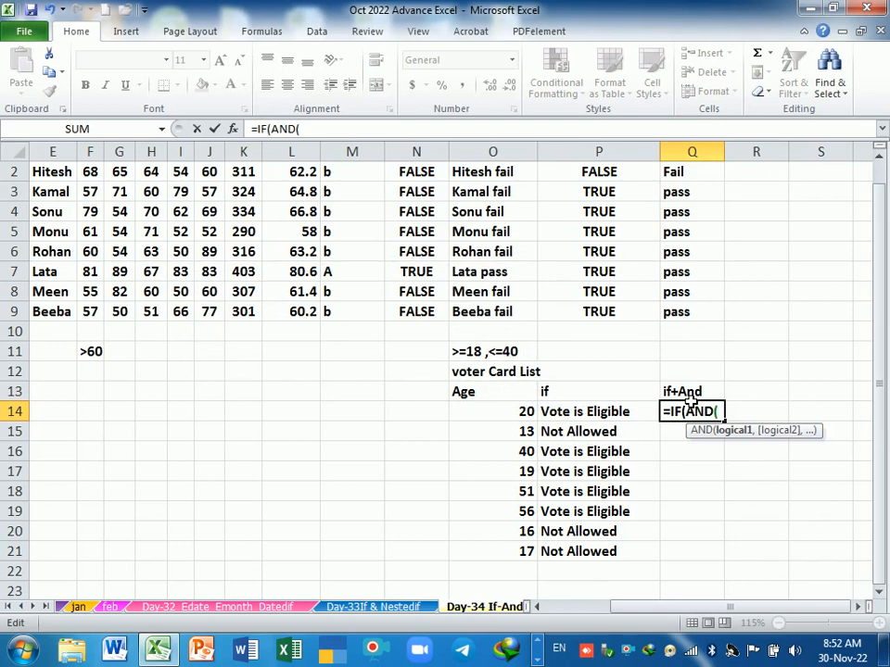
click(524, 414)
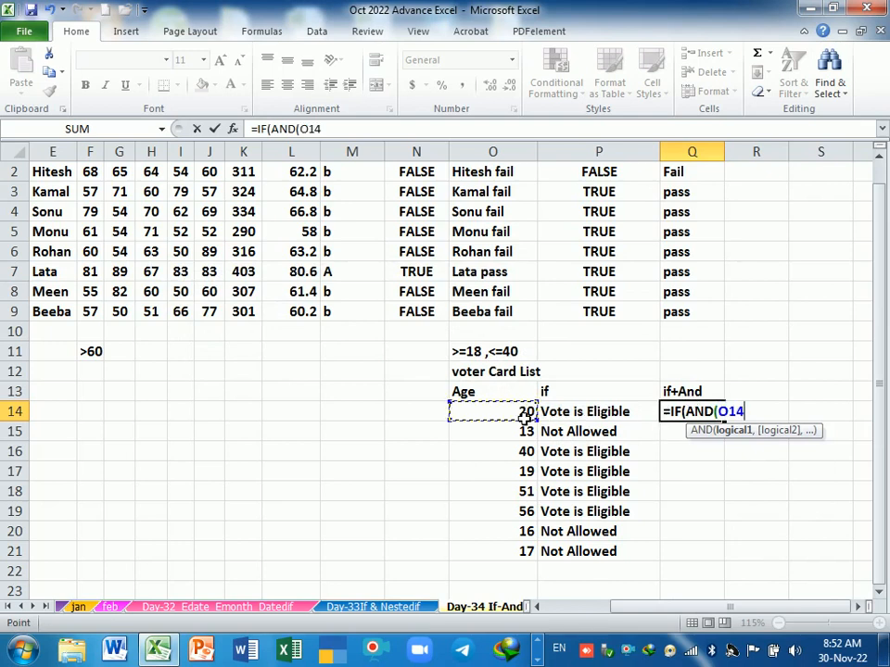
text(>=18,)
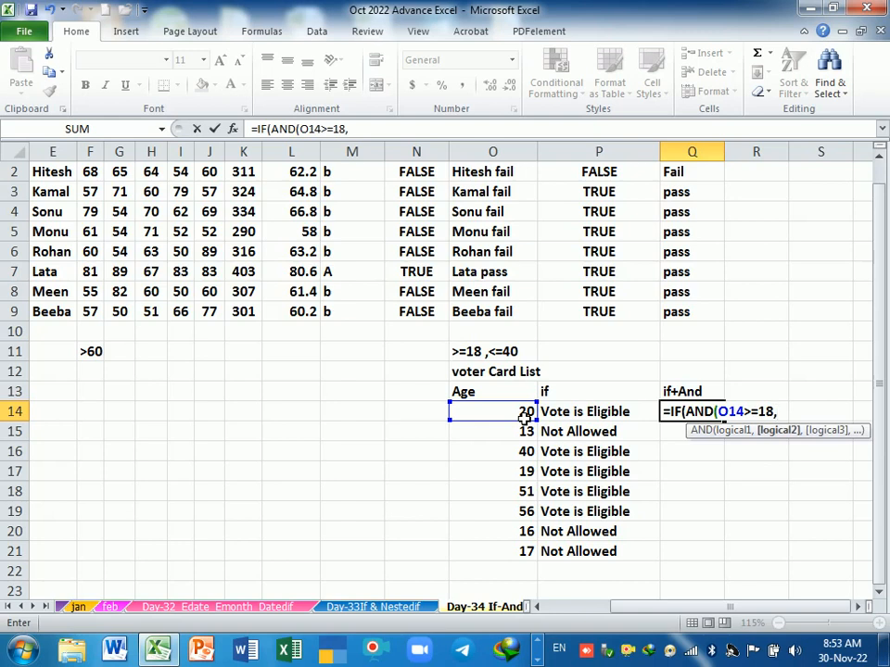
click(524, 415)
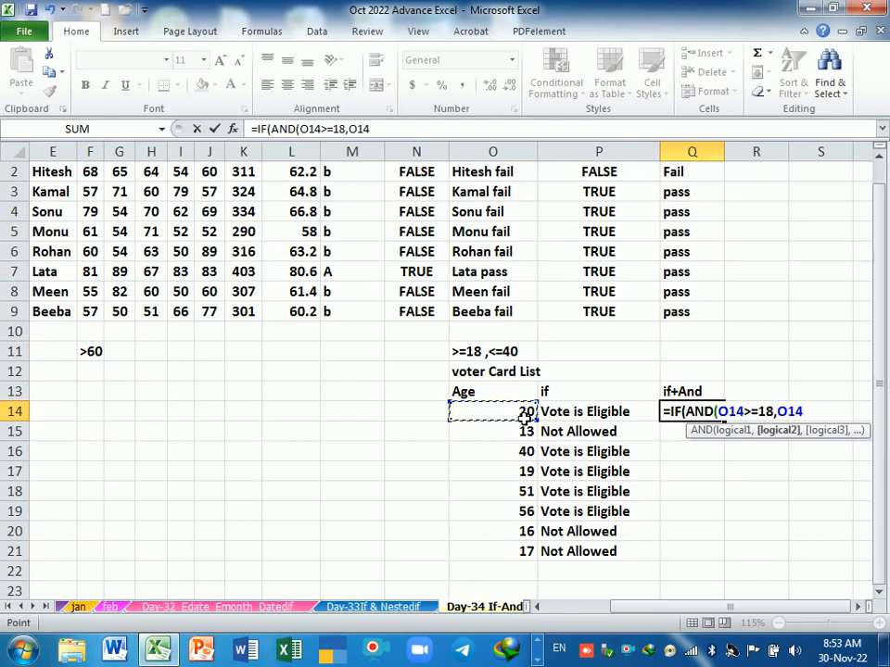
text(<=40)
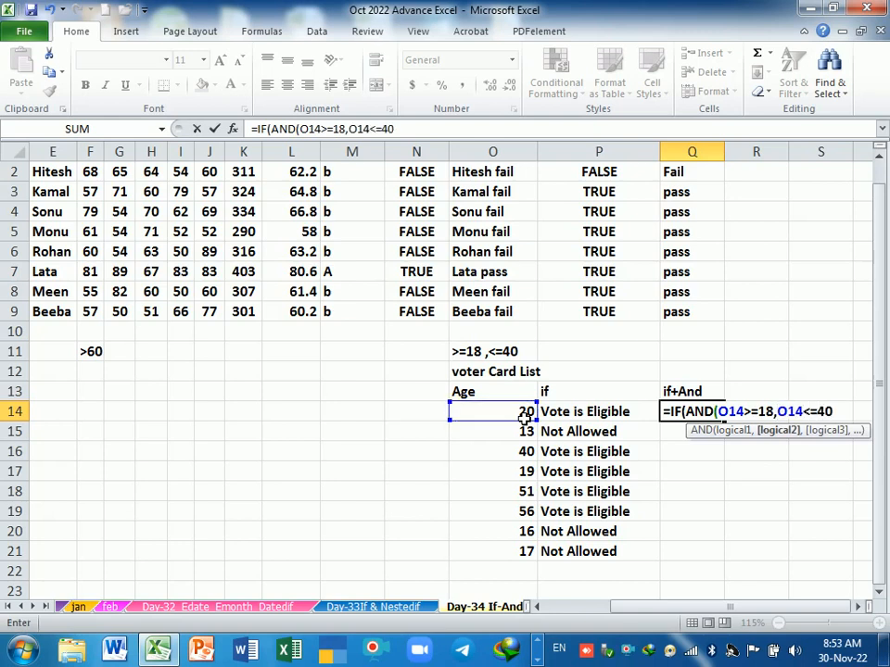
text())
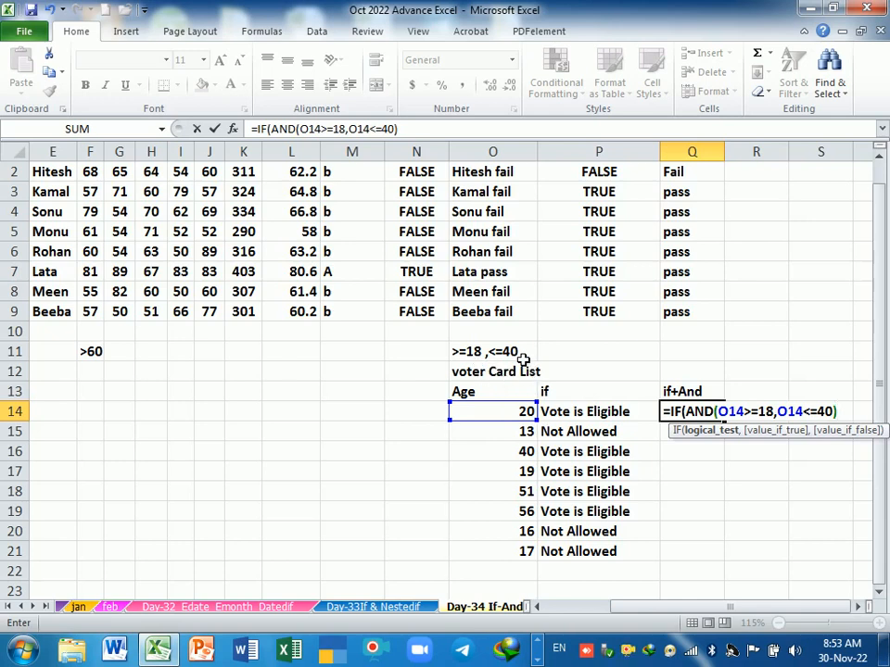
key(Return)
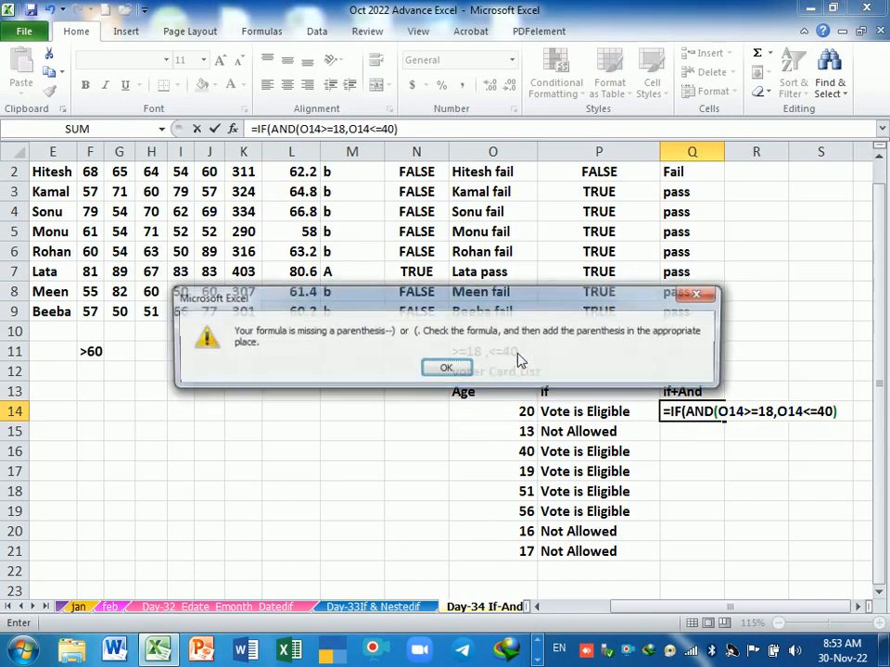
key(Return)
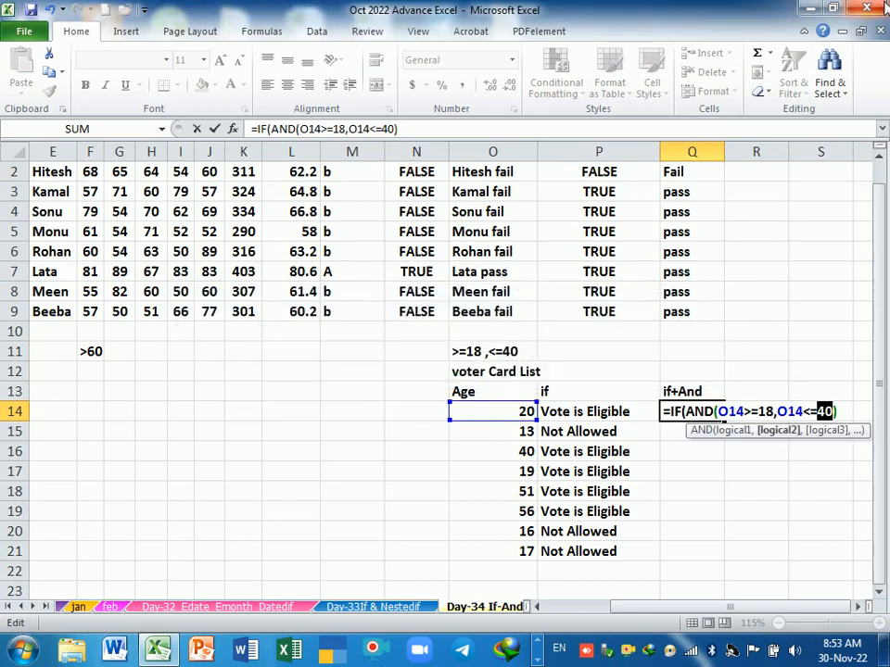
key(End)
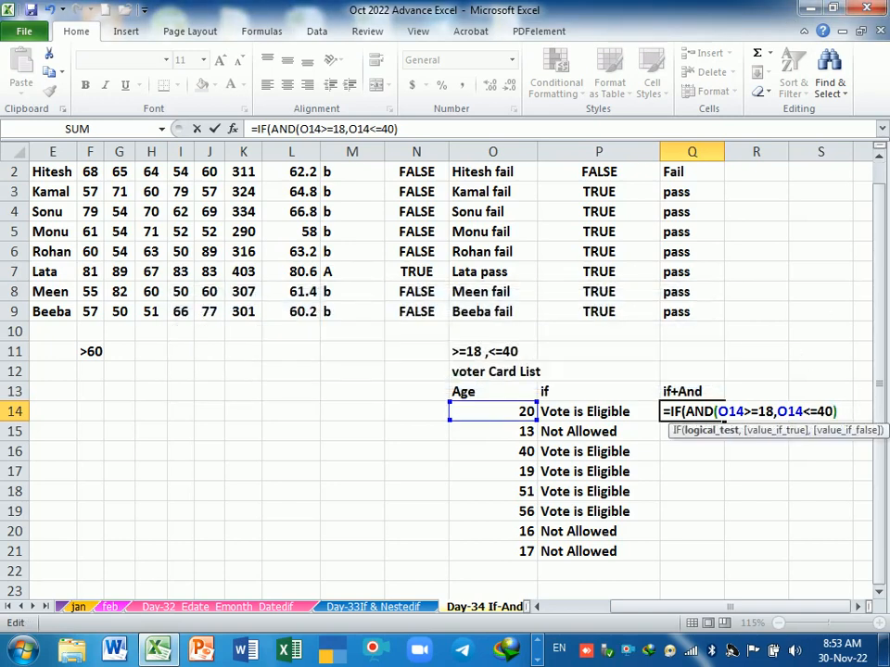
Step: Add "Vote is eligible" as the true result of the Q14 IF formula
text(,)
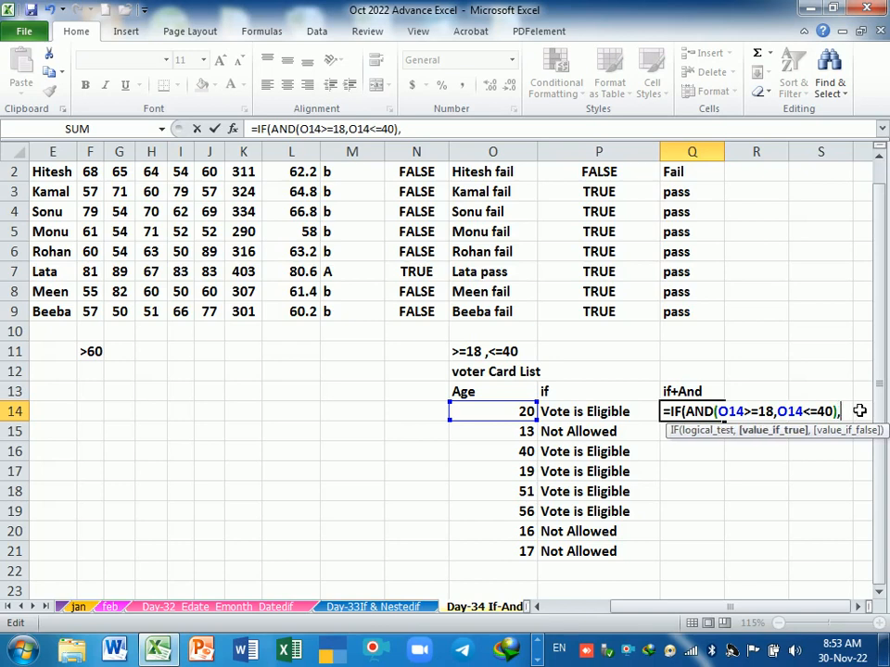
key(Return)
key(Return)
text("Vote is )
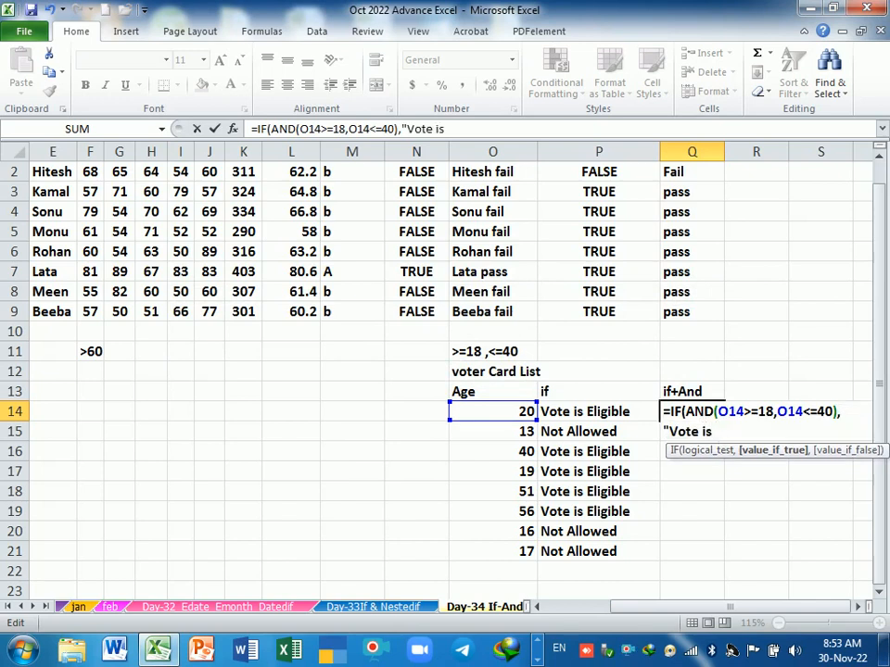
text(elegi)
key(BackSpace)
key(BackSpace)
key(BackSpace)
text(igle)
key(BackSpace)
key(BackSpace)
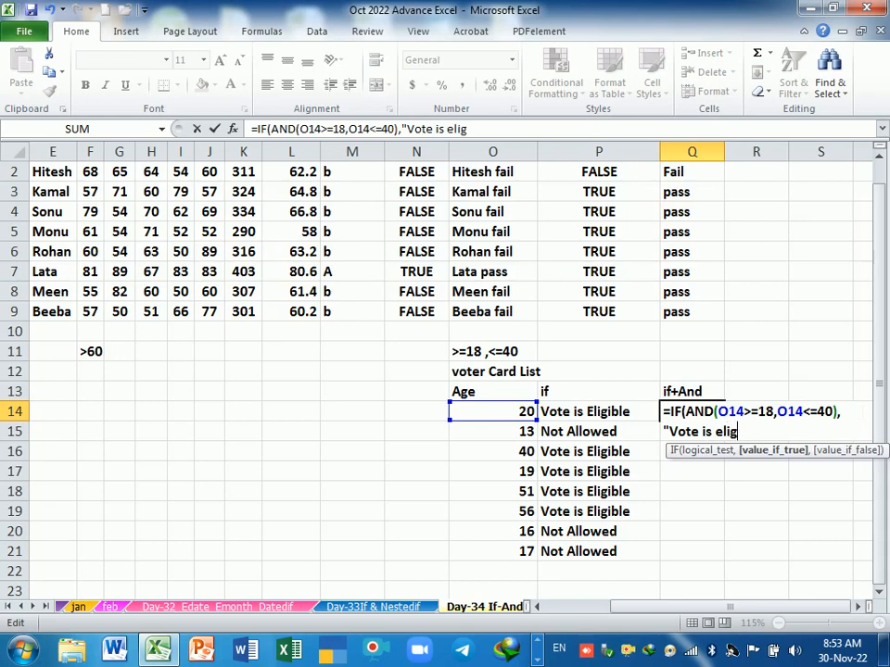
text(ible",")
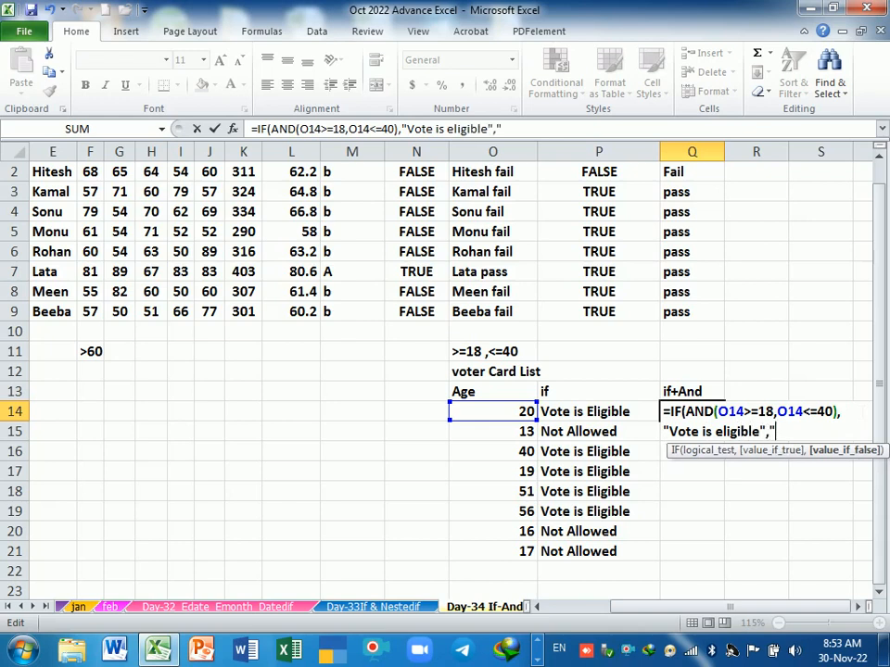
Step: Complete the Q14 formula with "not " as the false result
text(note)
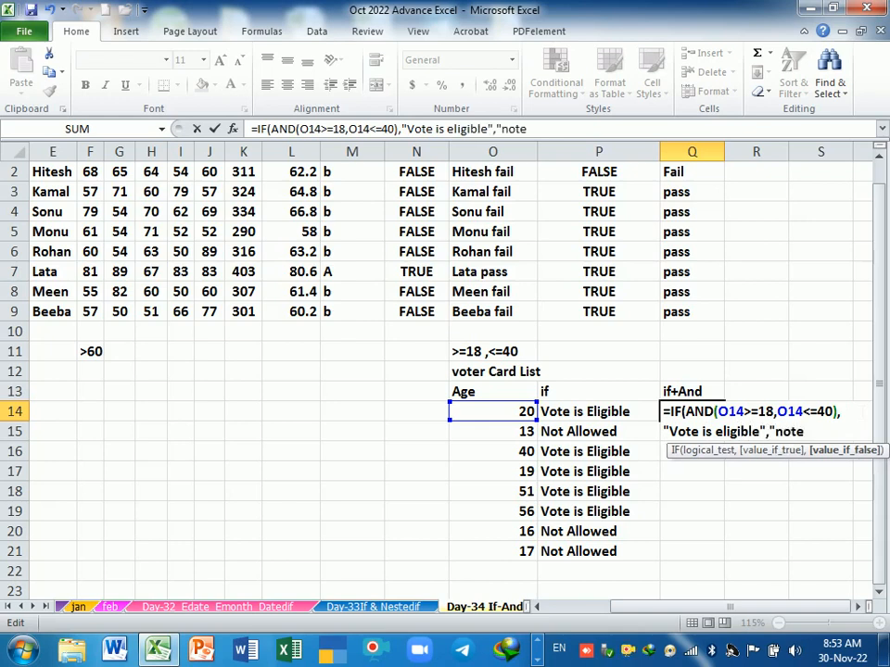
key(BackSpace)
text(Laa)
key(BackSpace)
key(BackSpace)
key(BackSpace)
text("))
key(Return)
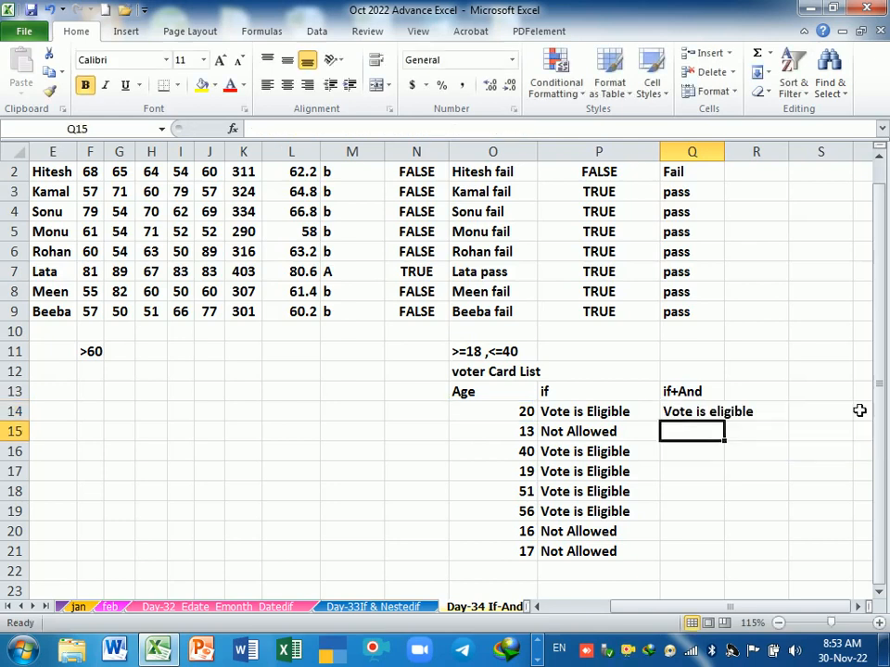
key(Return)
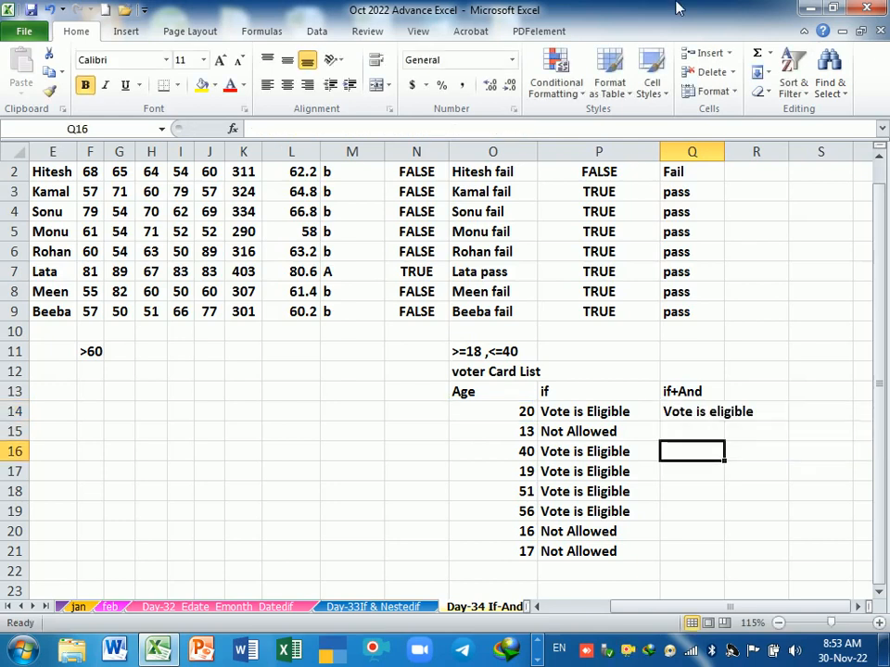
Step: Widen column Q to fit the result text and fill the IF and AND formula from Q14 down to Q21
click(697, 415)
drag(724, 153, 767, 153)
drag(775, 454, 770, 566)
Step: Compare the if+And results in Q14:Q21 with the ages in column O and the >=18, <=40 condition
click(698, 497)
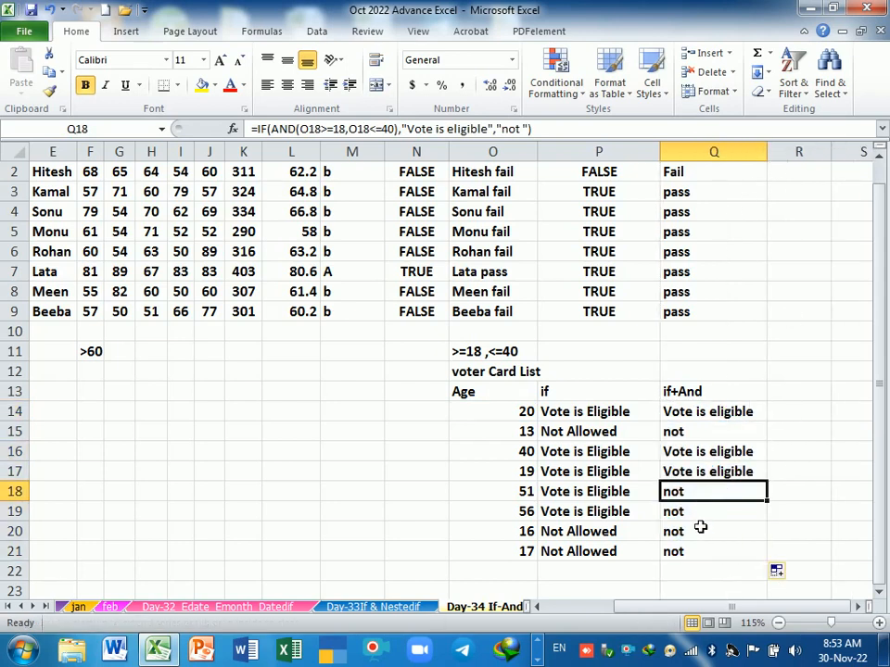
click(707, 551)
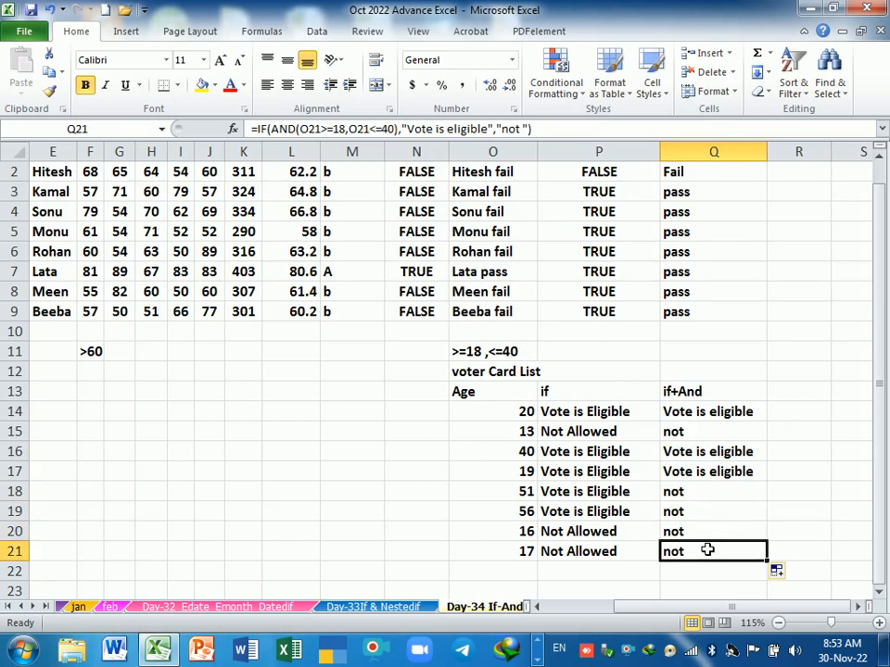
click(497, 519)
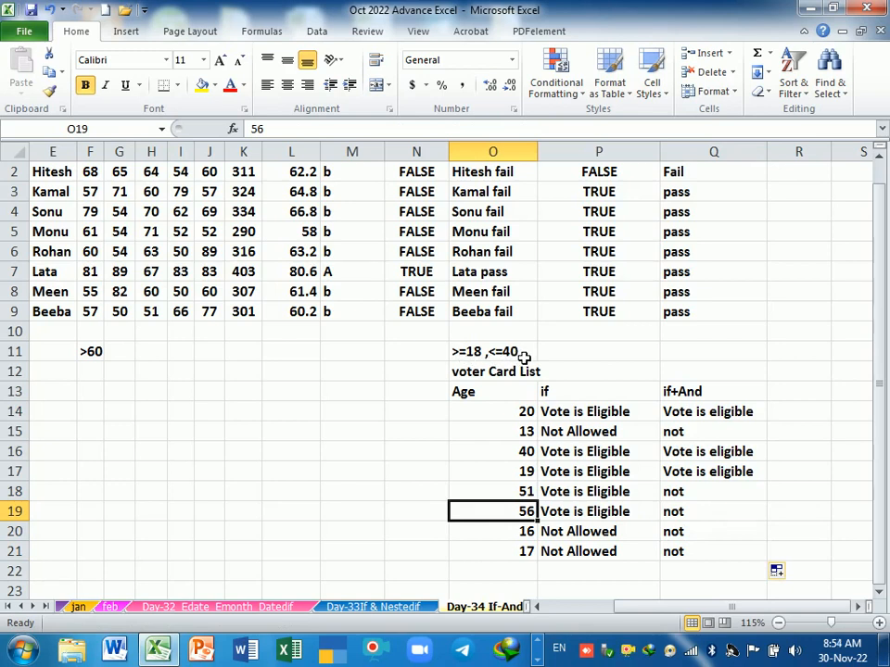
click(522, 531)
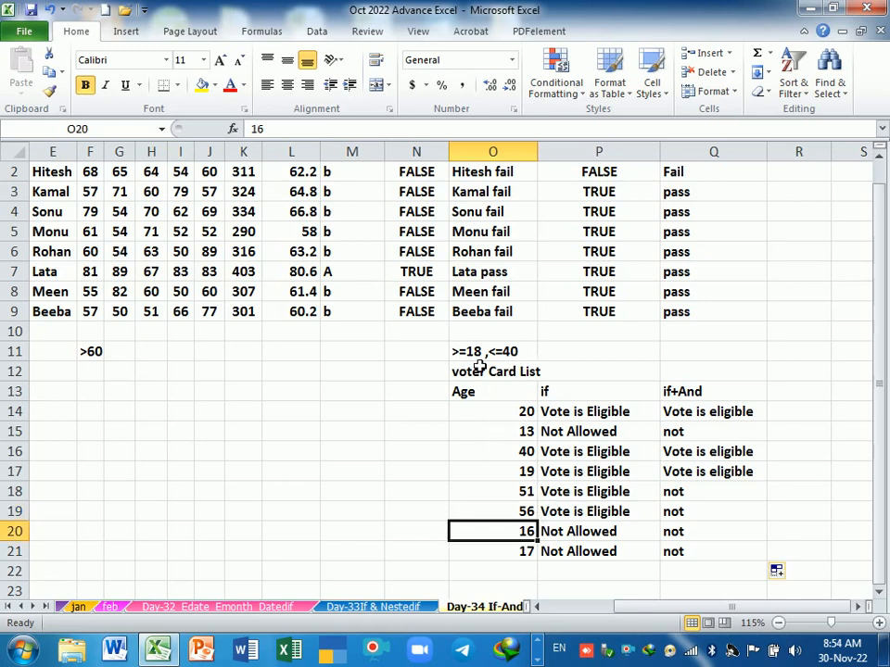
drag(528, 551, 676, 553)
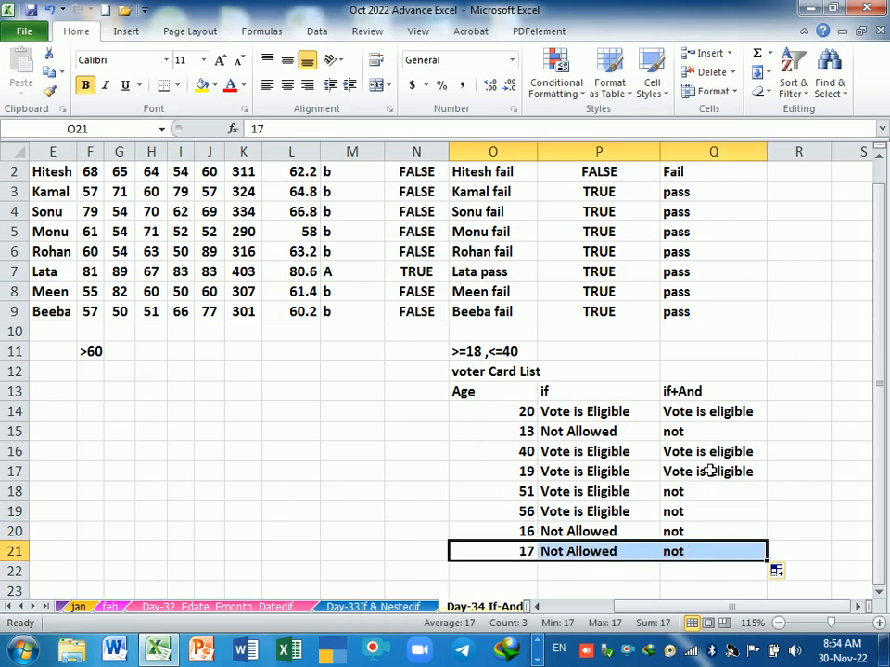
drag(683, 412, 698, 552)
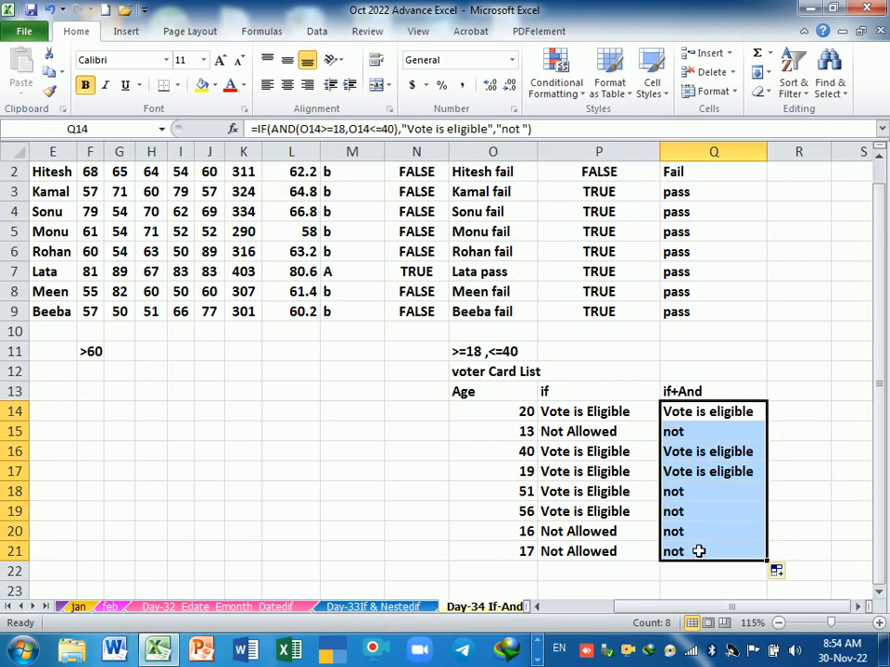
click(460, 473)
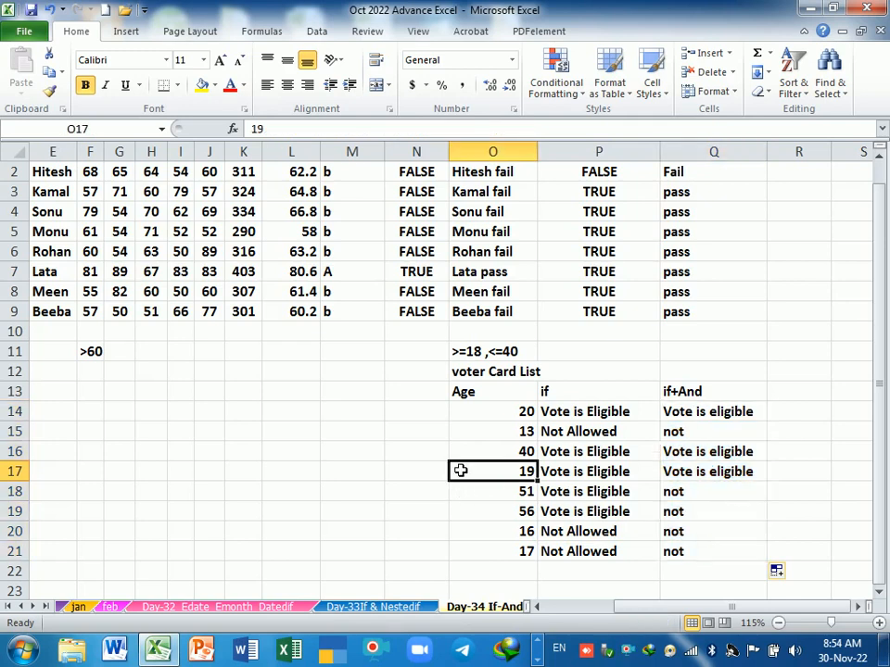
scroll(461, 470, up, 1)
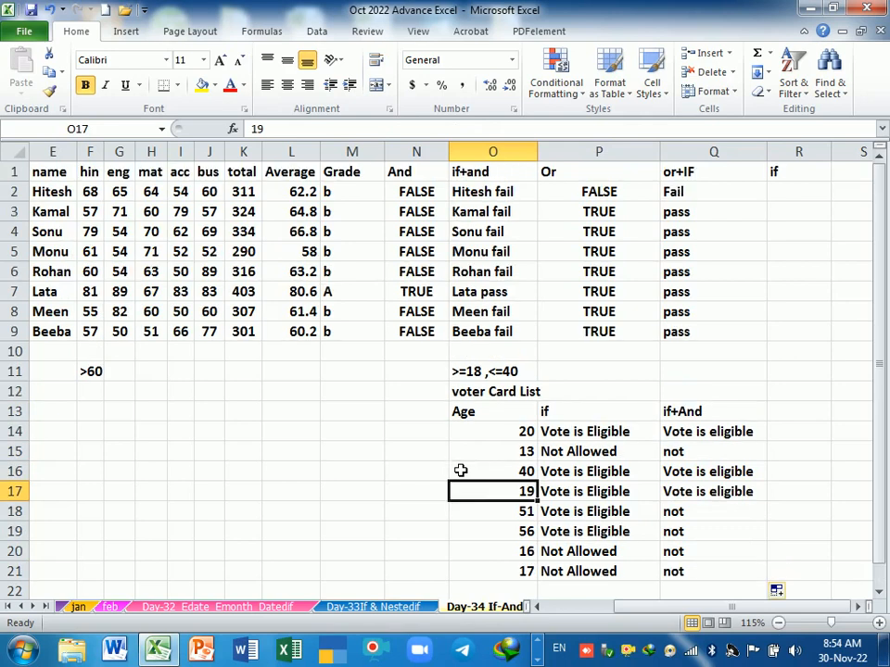